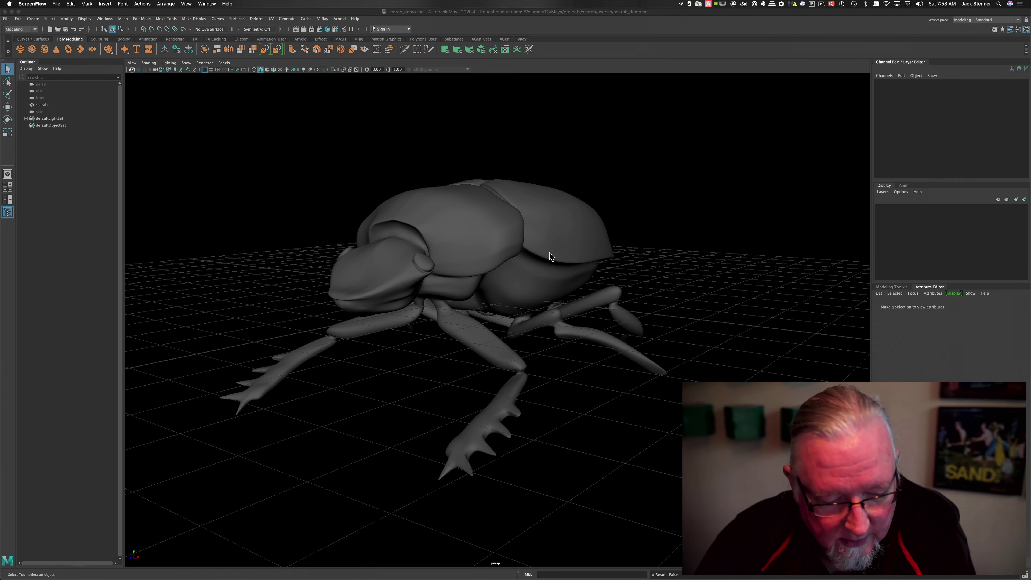
# Select the scarab mesh and switch the workspace to Animation
pyautogui.click(480, 234)
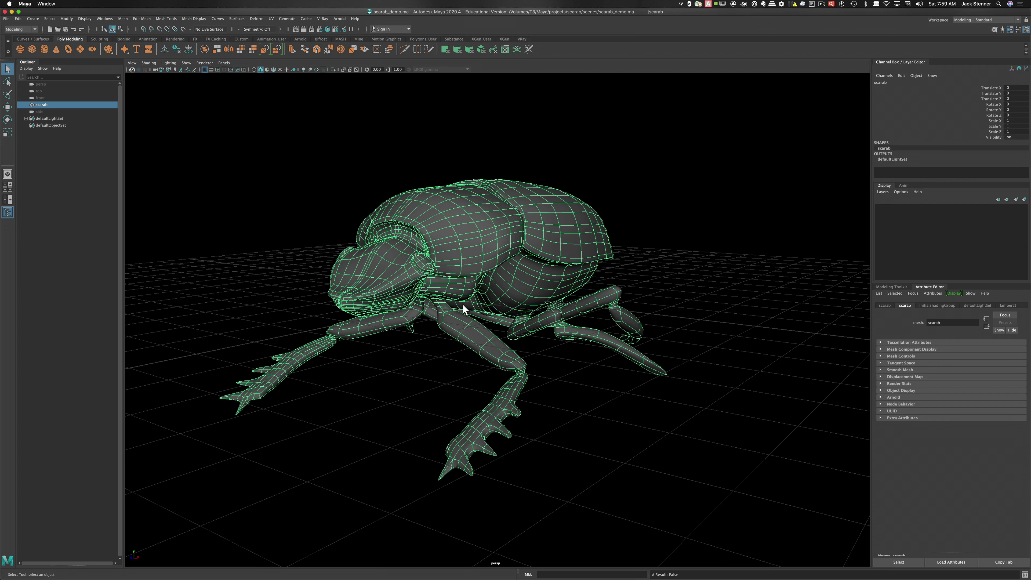
pyautogui.scroll(-10, 462, 304)
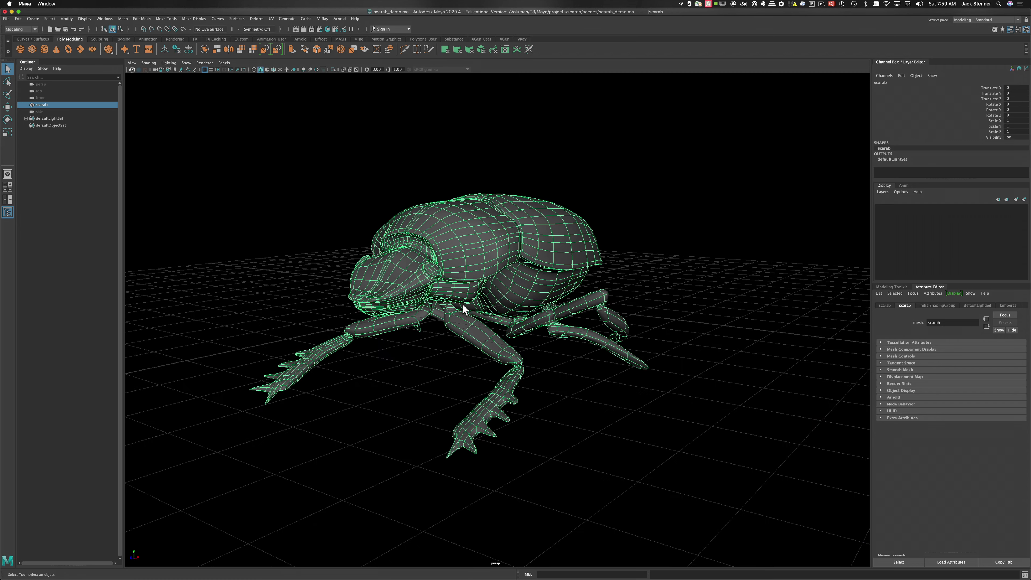
pyautogui.scroll(10, 463, 305)
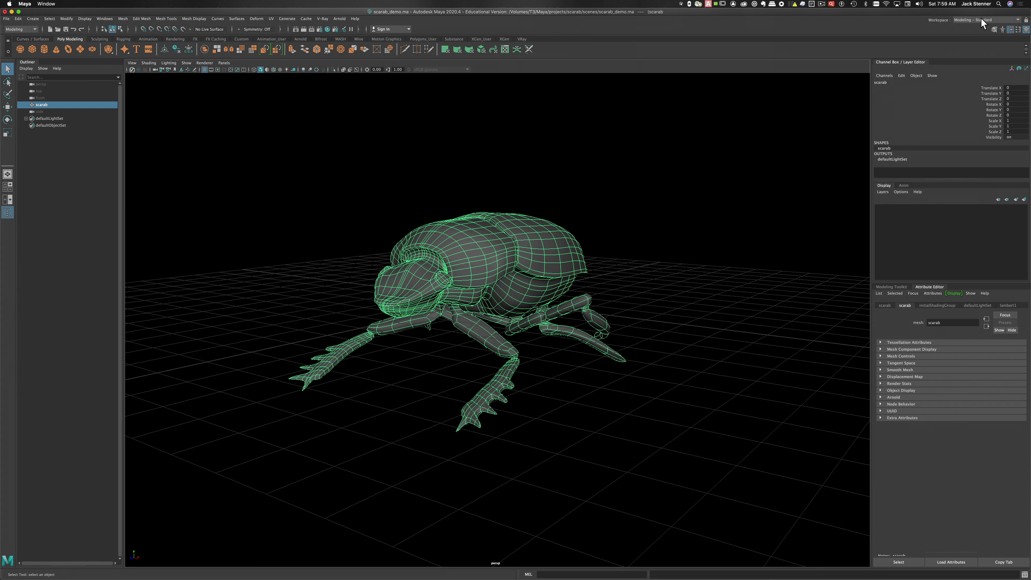
pyautogui.moveTo(981, 21); pyautogui.dragTo(981, 87)
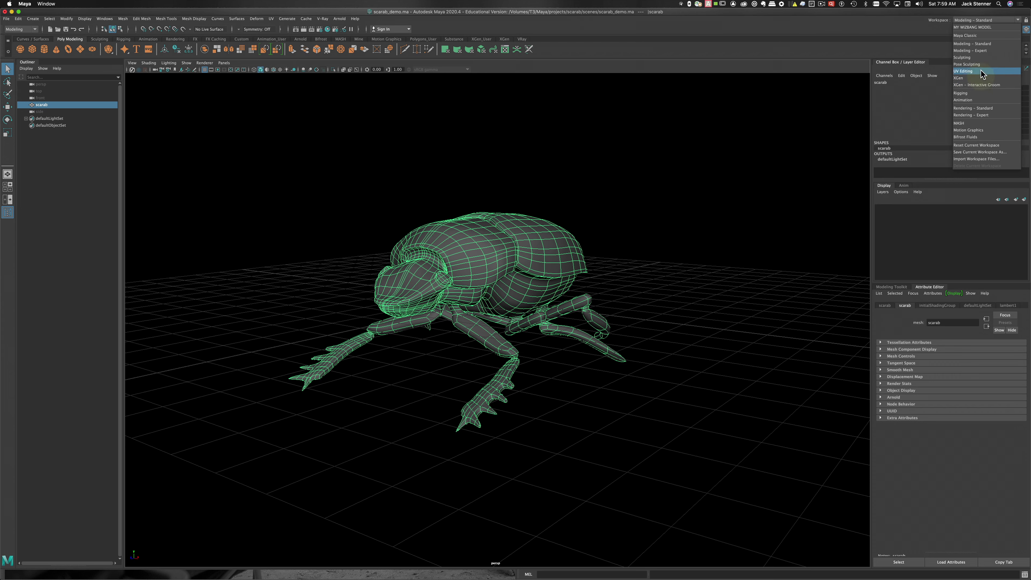
pyautogui.click(978, 100)
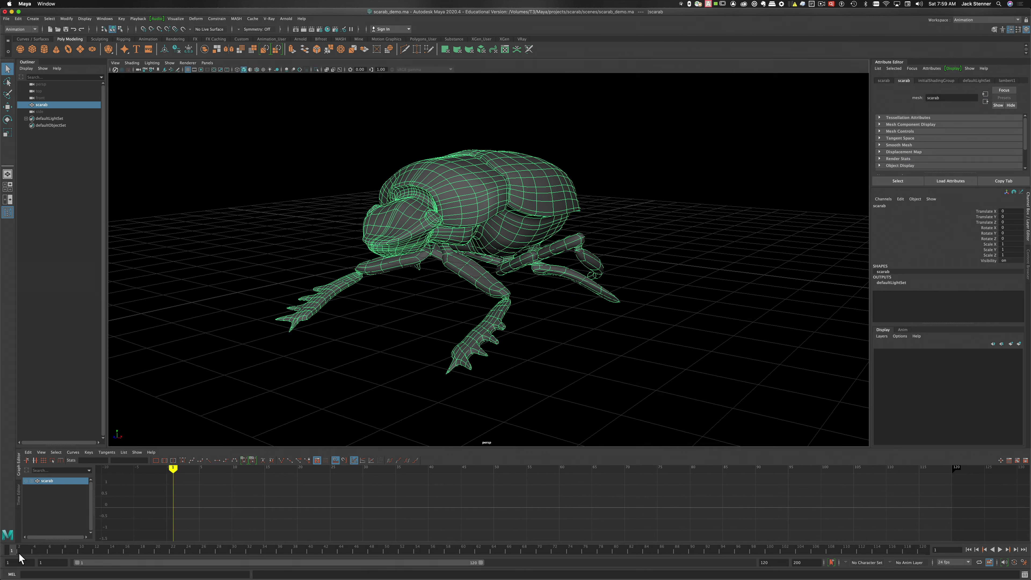
# Move the current time along the timeline through frames 4, 39 and 76 to frame 120
pyautogui.press('super+3')
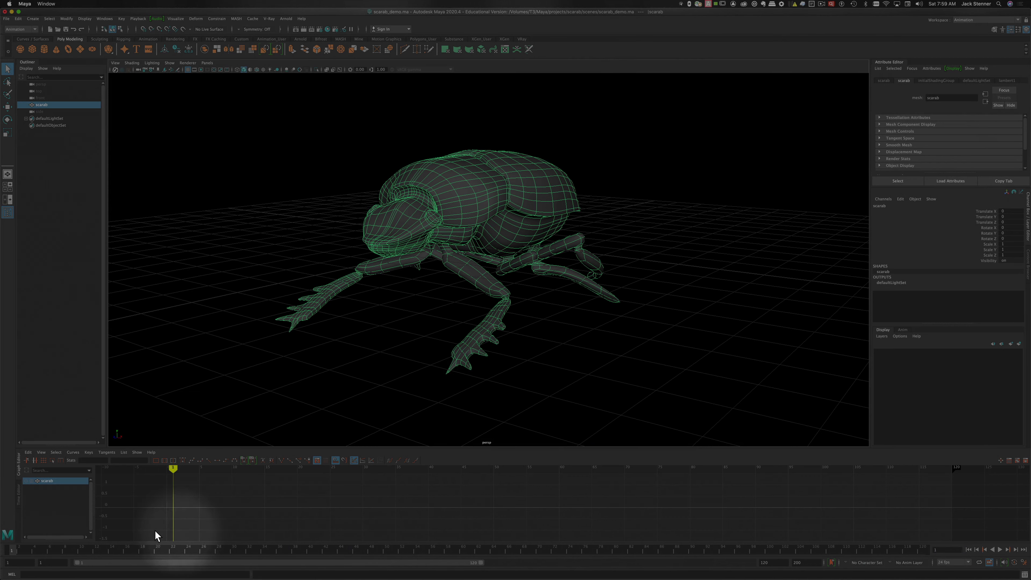
pyautogui.click(35, 550)
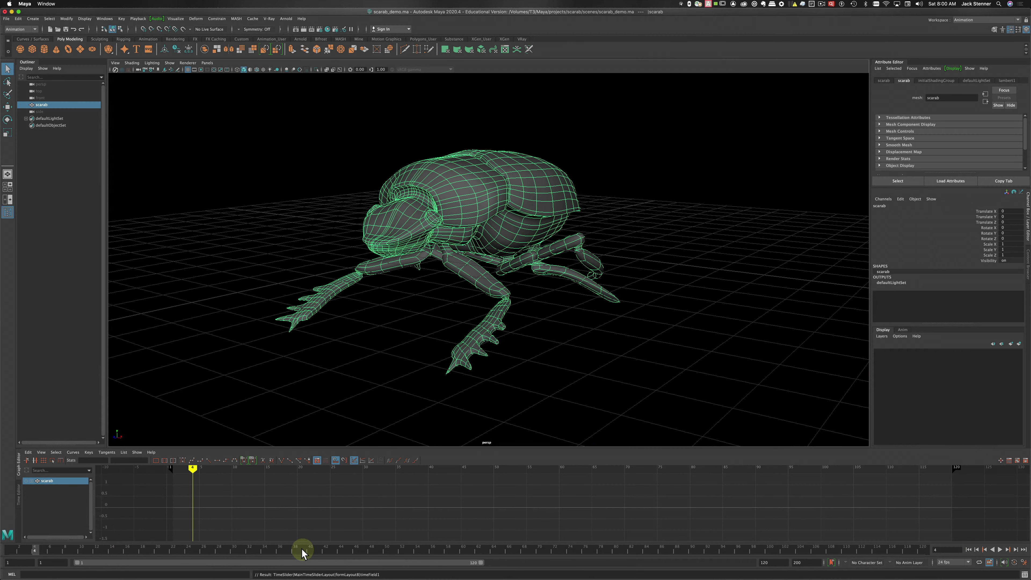
pyautogui.click(303, 550)
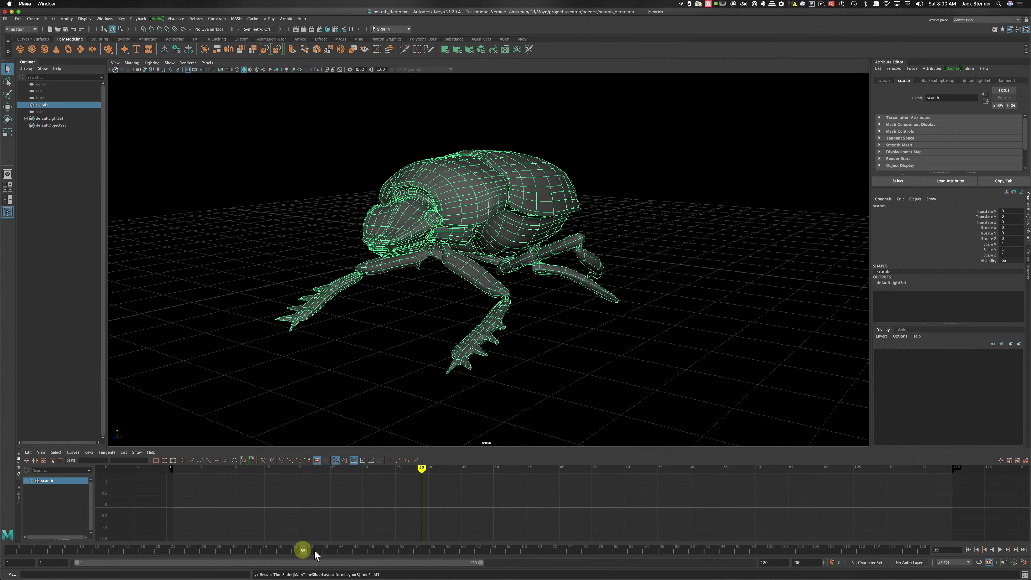
pyautogui.click(585, 550)
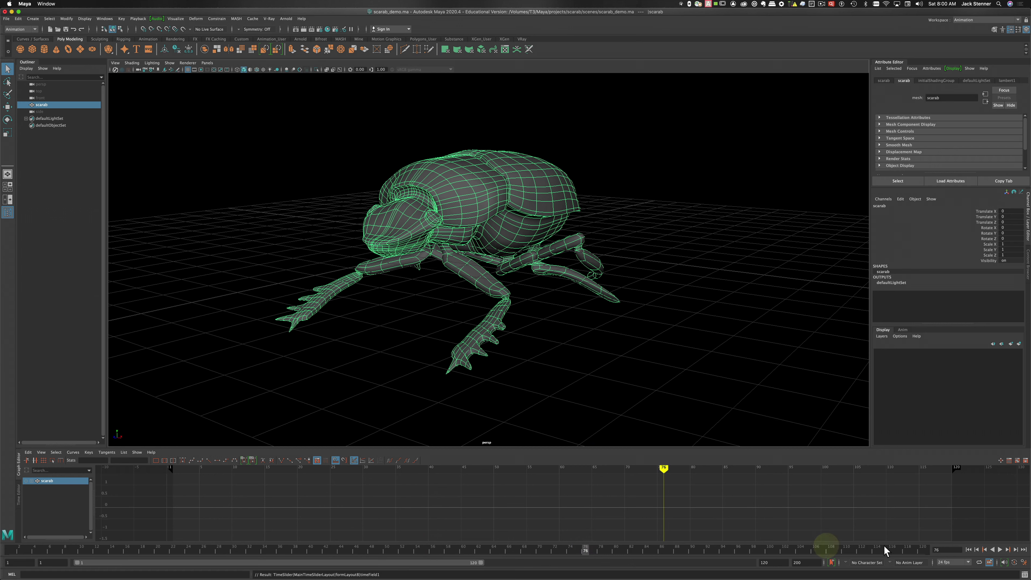
pyautogui.click(926, 550)
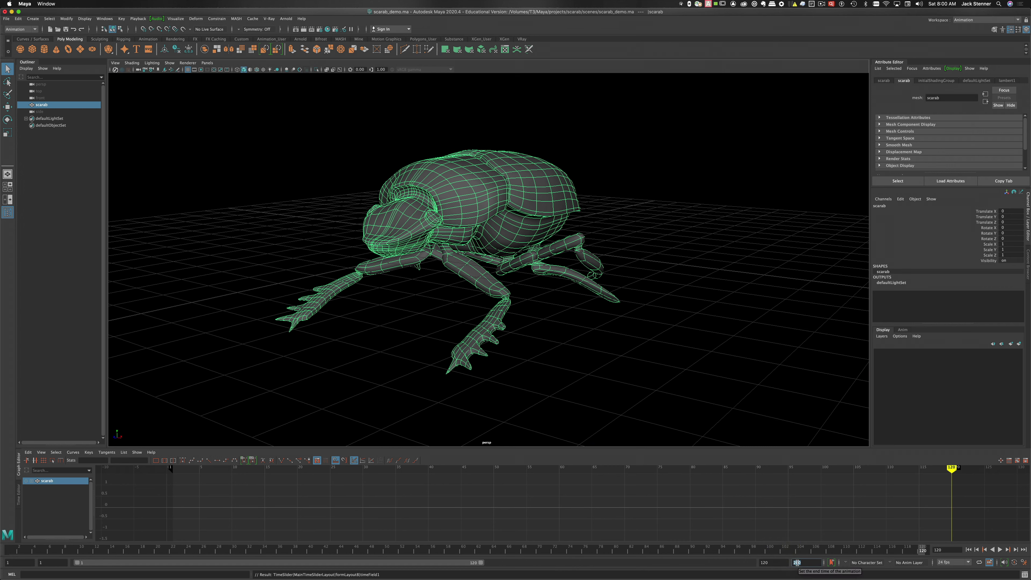
# Extend the animation and playback ranges to end at frame 240, and return to the first frame
pyautogui.write('2')
pyautogui.write('0')
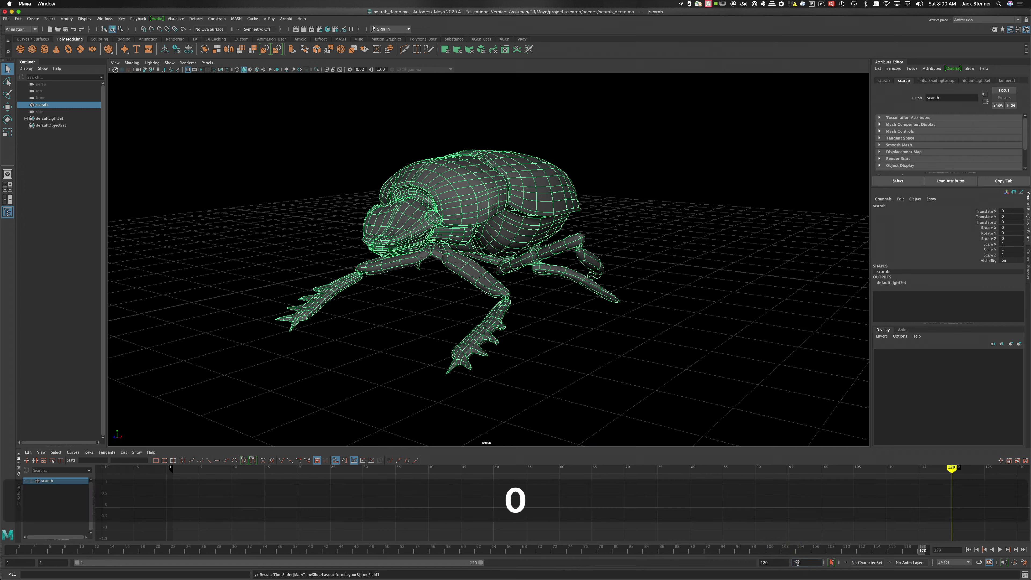
pyautogui.press('Return')
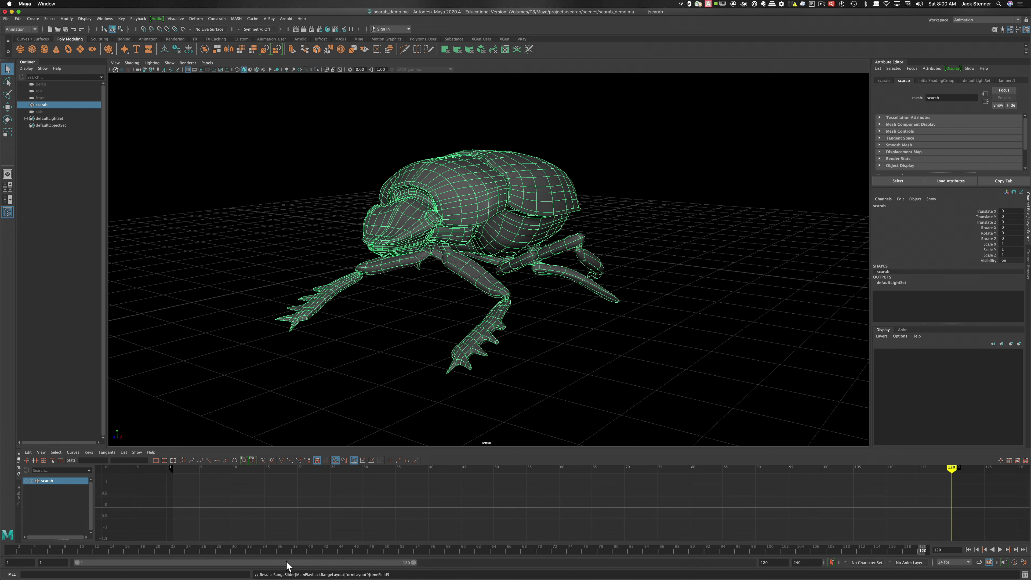
pyautogui.moveTo(287, 564); pyautogui.dragTo(232, 563)
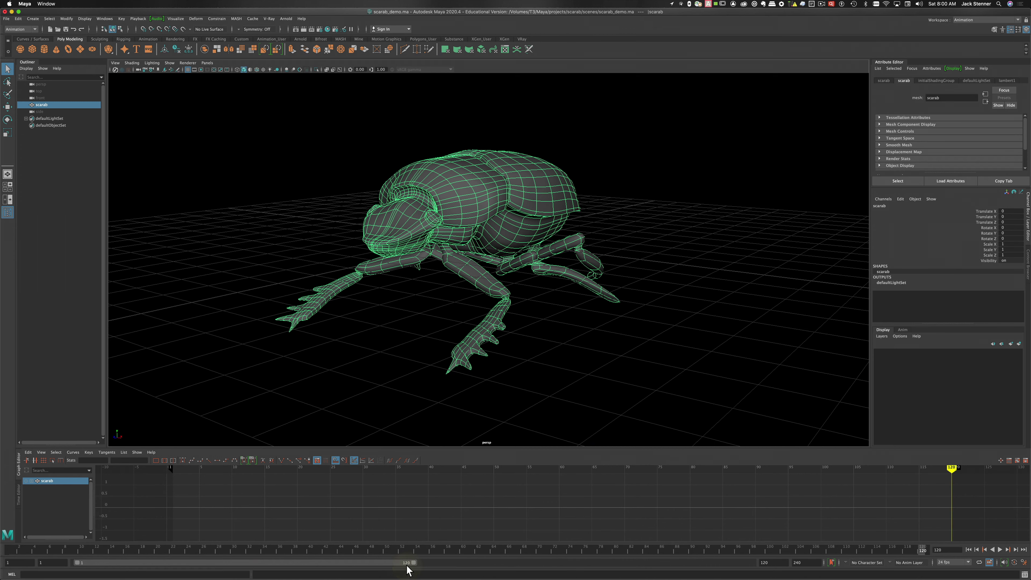
pyautogui.moveTo(413, 566); pyautogui.dragTo(797, 572)
pyautogui.click(832, 563)
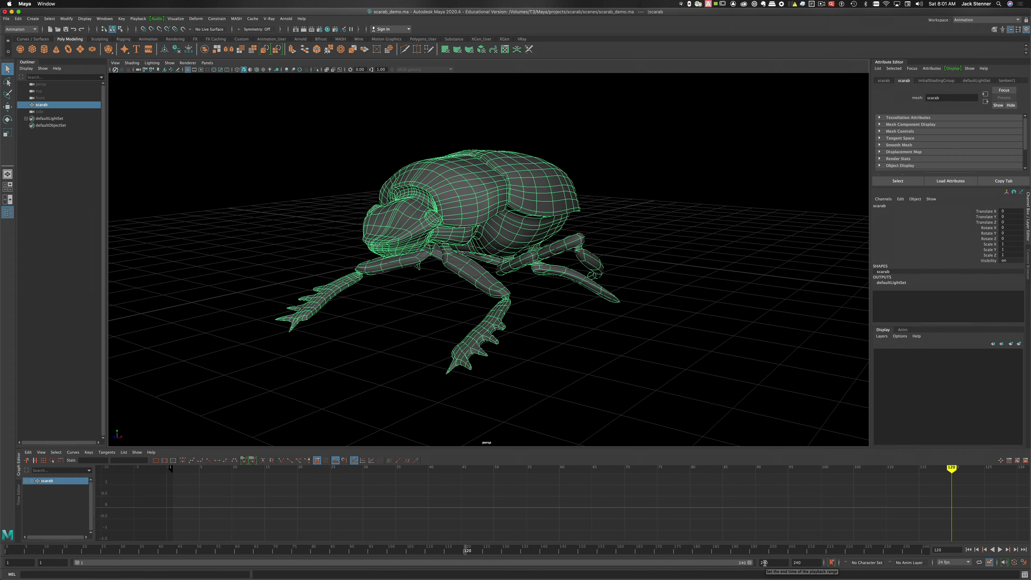
pyautogui.click(968, 550)
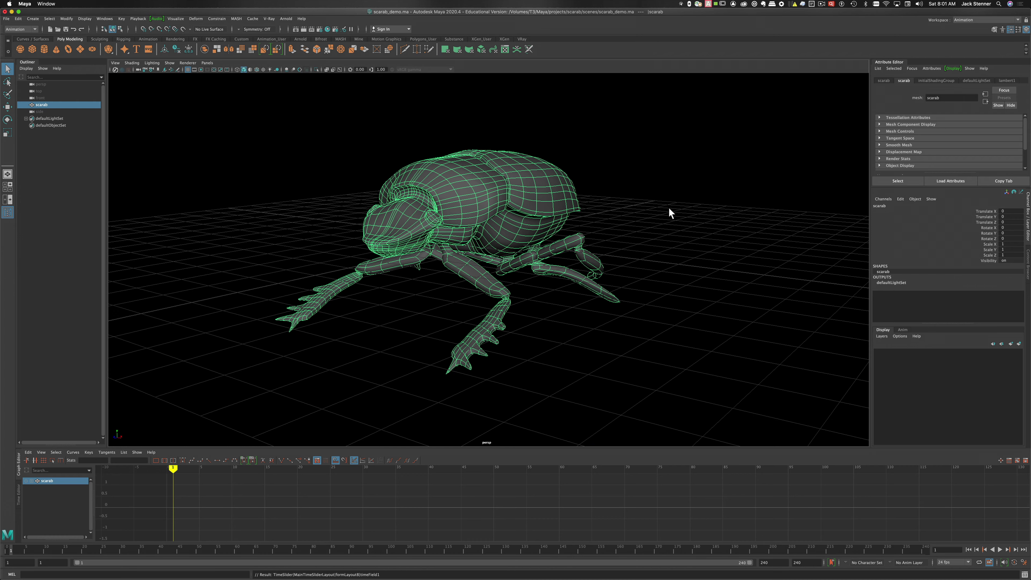
# Hide the Attribute Editor and shrink the Graph Editor's height to enlarge the viewport
pyautogui.hotkey('ctrl', 'a')
pyautogui.moveTo(557, 448); pyautogui.dragTo(557, 512)
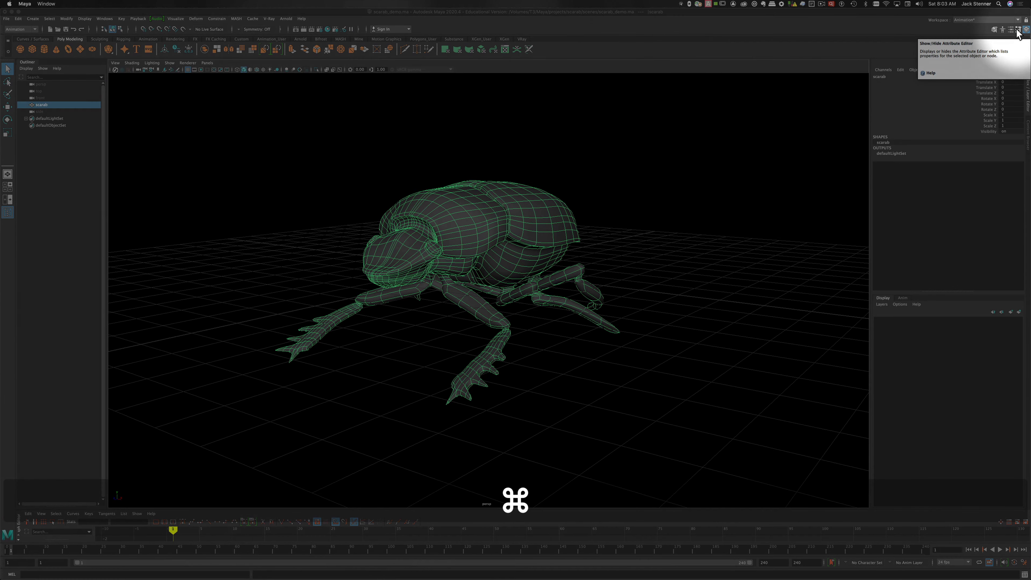
pyautogui.click(1013, 33)
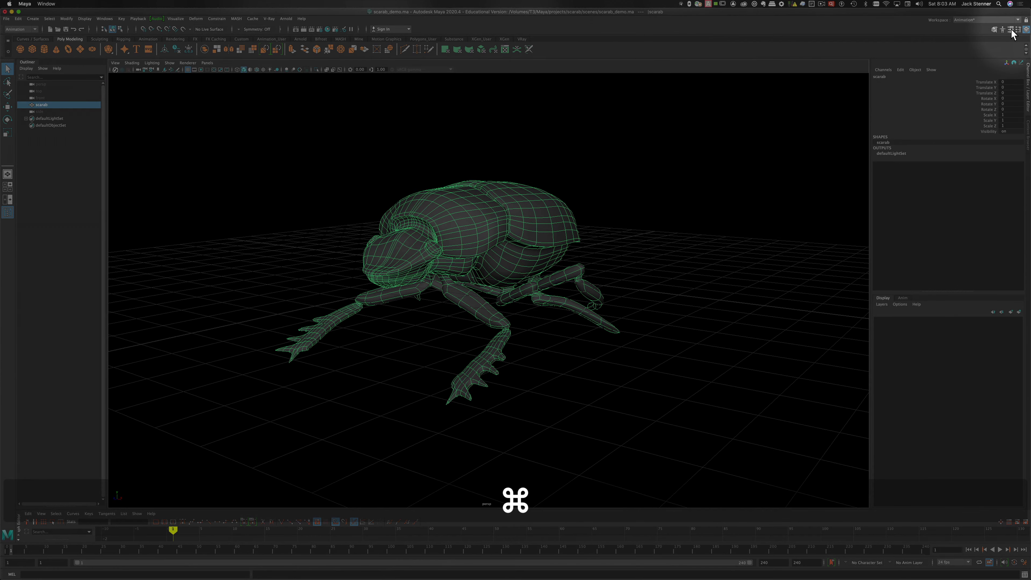
pyautogui.click(1012, 33)
pyautogui.click(1013, 32)
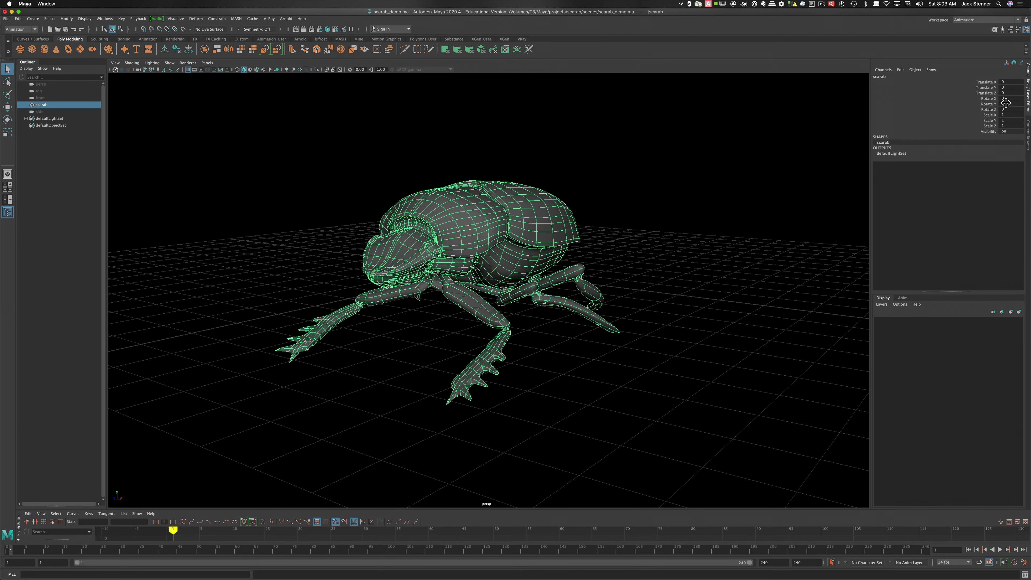
# Activate the Move tool for the selected scarab
pyautogui.click(1010, 105)
pyautogui.click(1009, 105)
pyautogui.write('w')
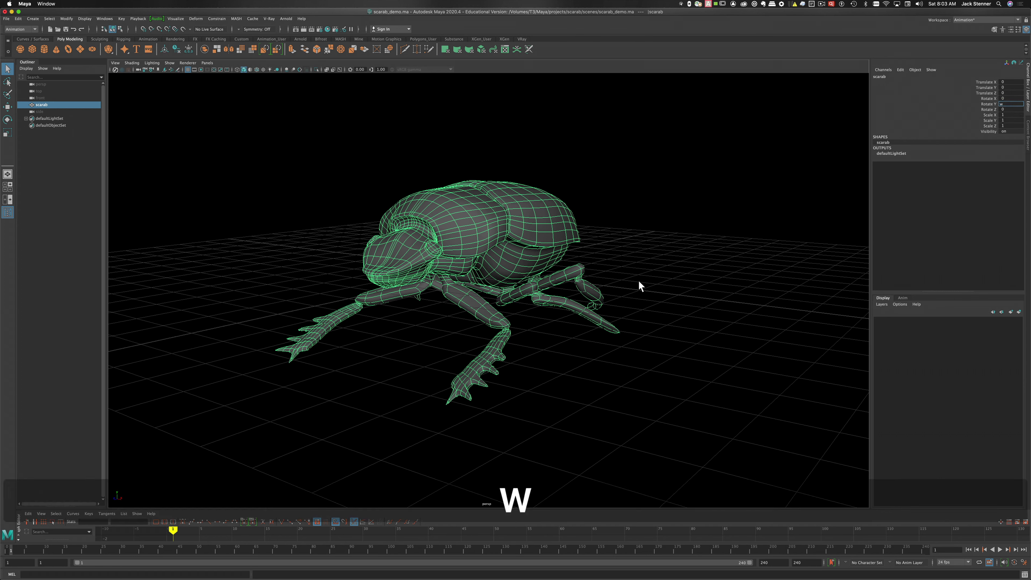
pyautogui.click(493, 243)
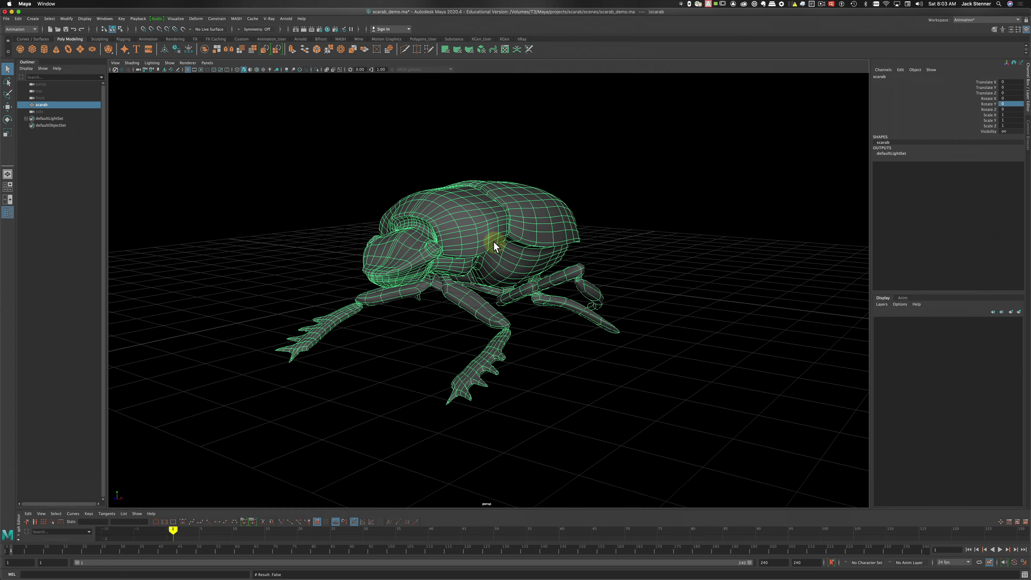
pyautogui.press('w')
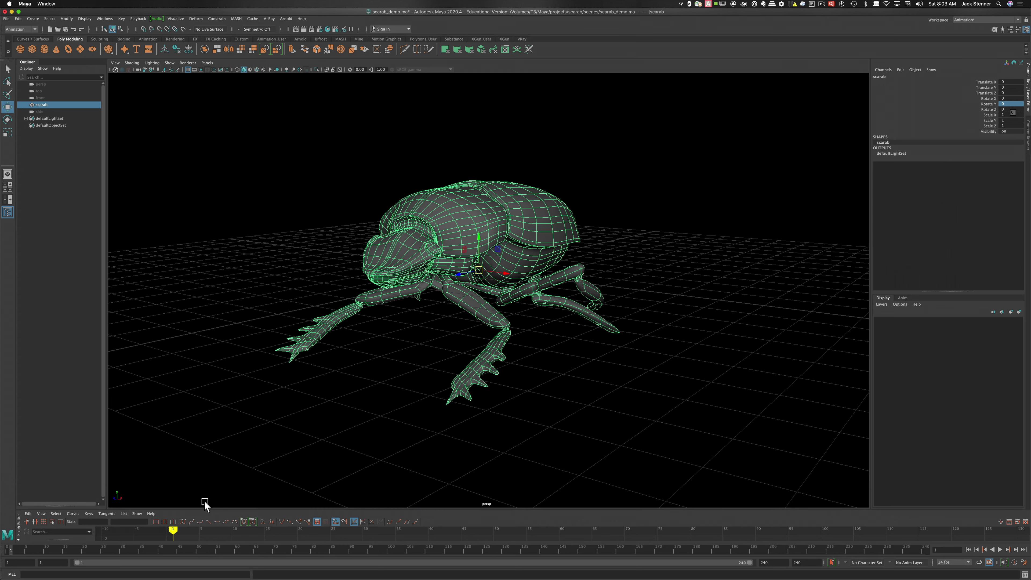
# Set a keyframe on the scarab's Rotate Y channel at frame 1 with the value 0
pyautogui.press('super')
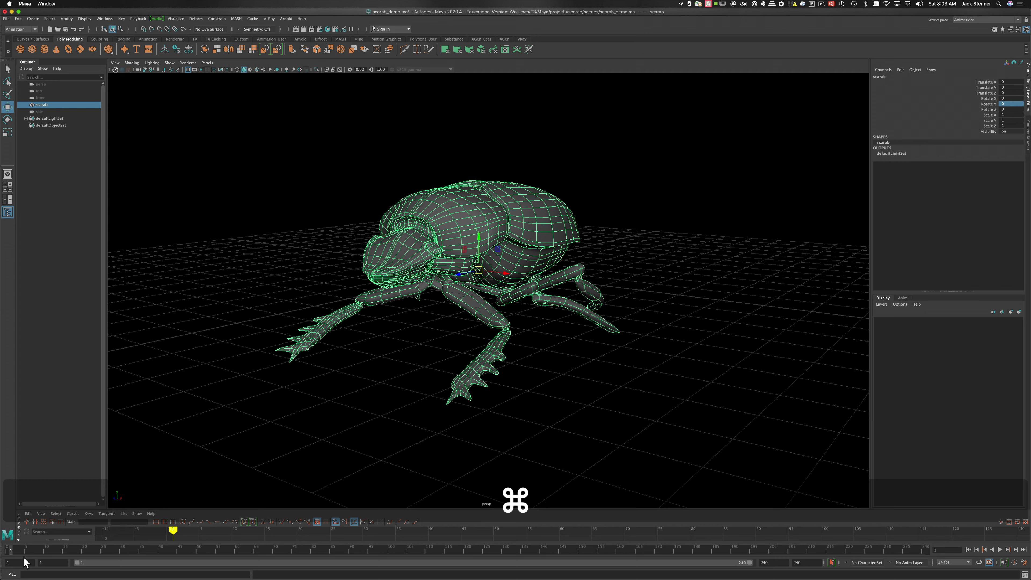
pyautogui.press('super+3')
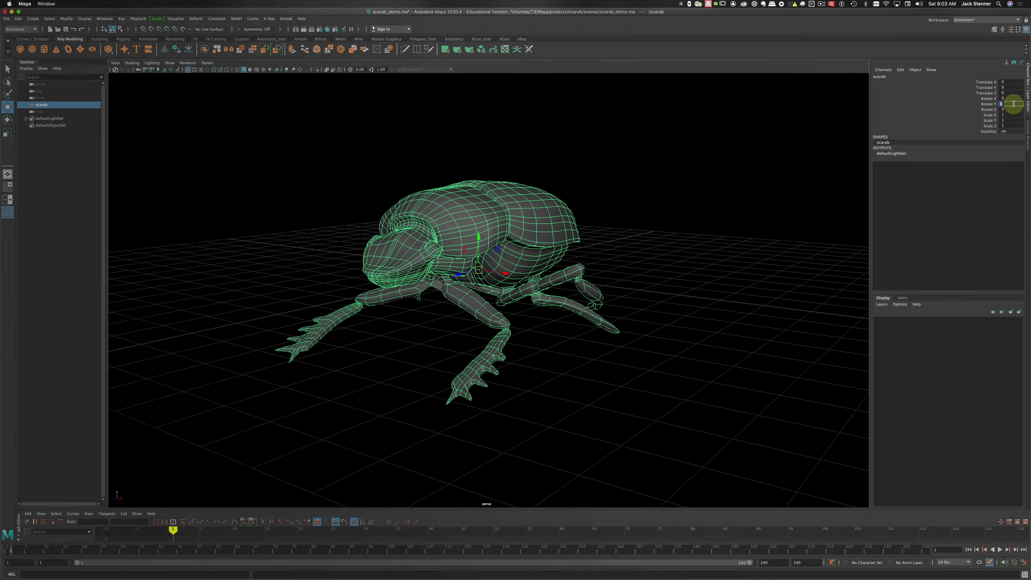
pyautogui.doubleClick(1013, 104)
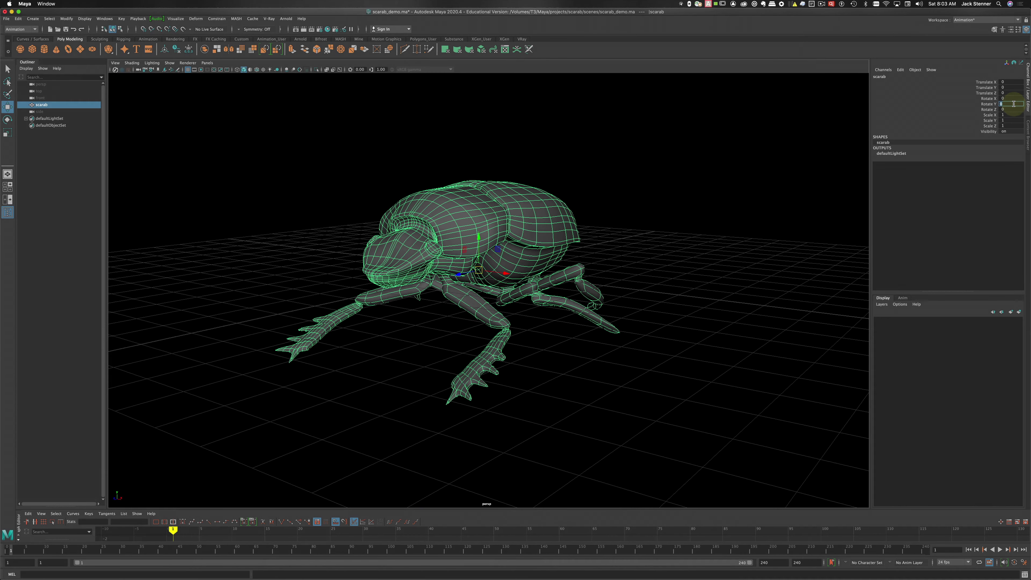
pyautogui.rightClick(1013, 104)
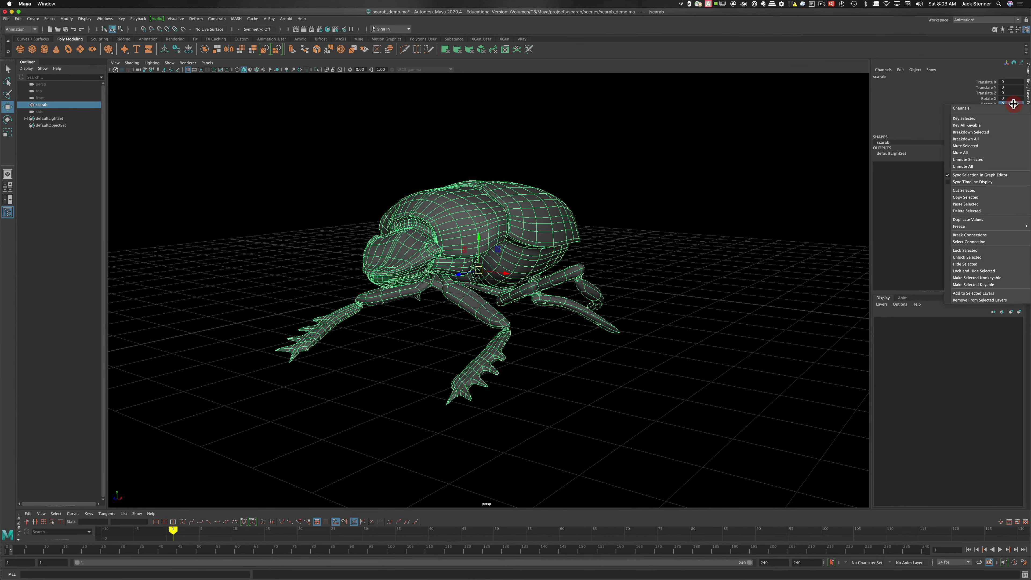
pyautogui.click(965, 119)
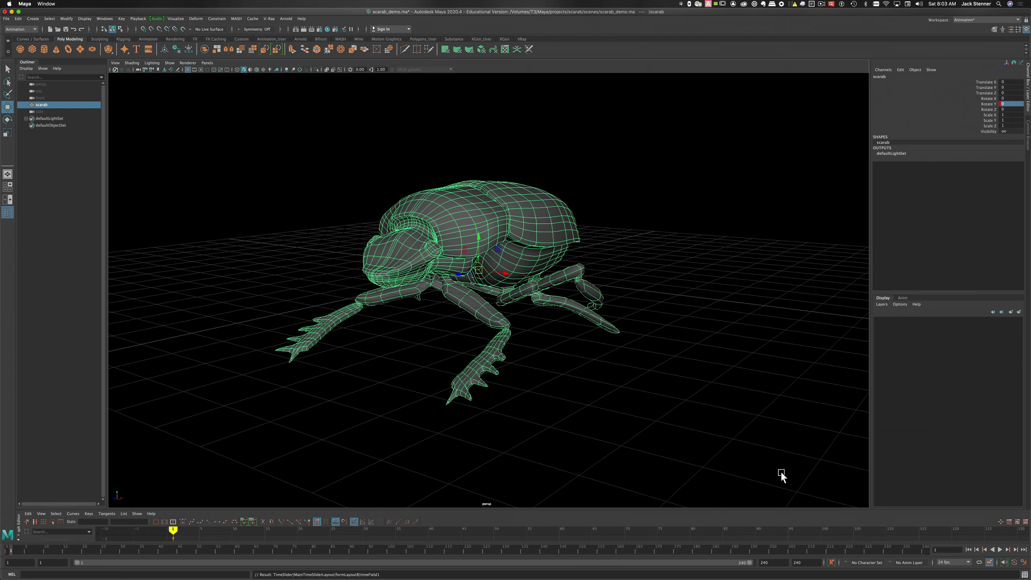
# At frame 240, set the scarab's Rotate Y to 359 and key that channel
pyautogui.click(927, 548)
pyautogui.click(1011, 104)
pyautogui.write('35')
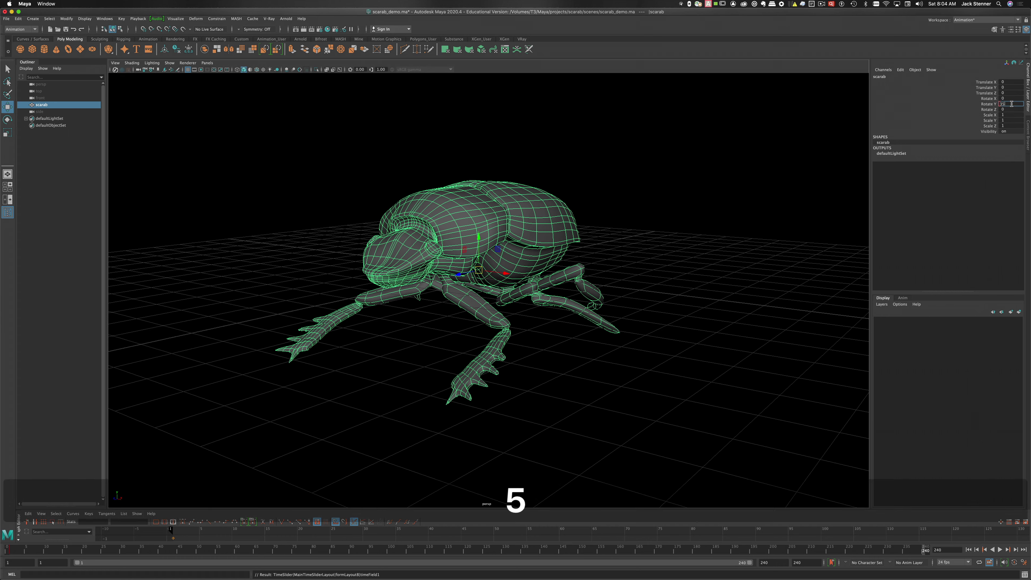
pyautogui.write('9')
pyautogui.press('Return')
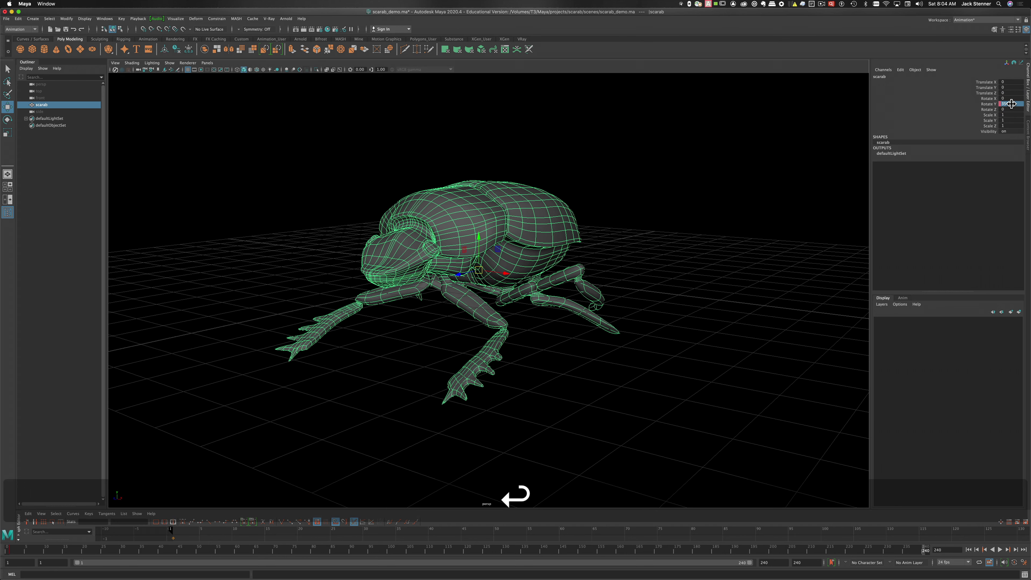
pyautogui.rightClick(1011, 104)
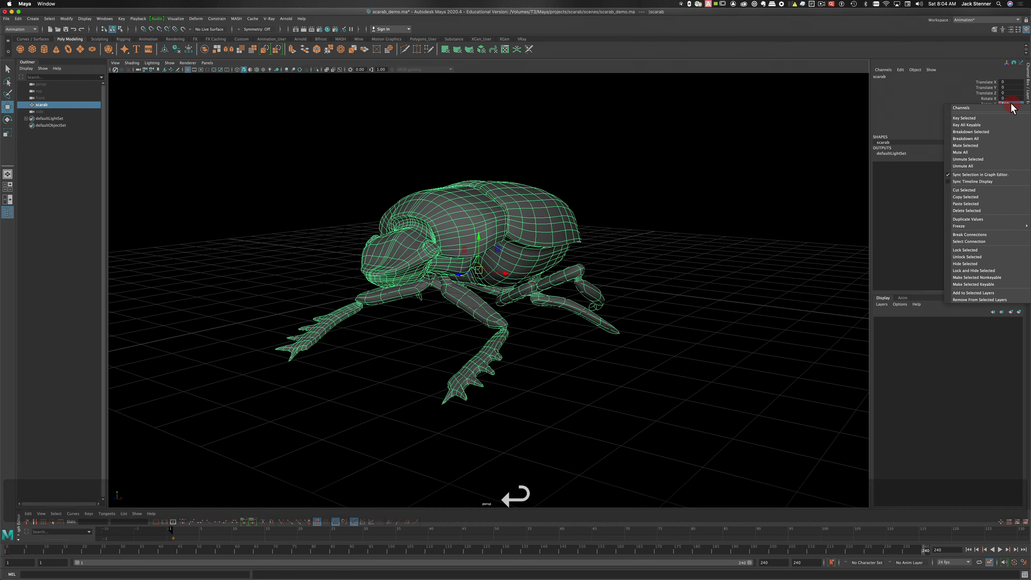
pyautogui.click(989, 118)
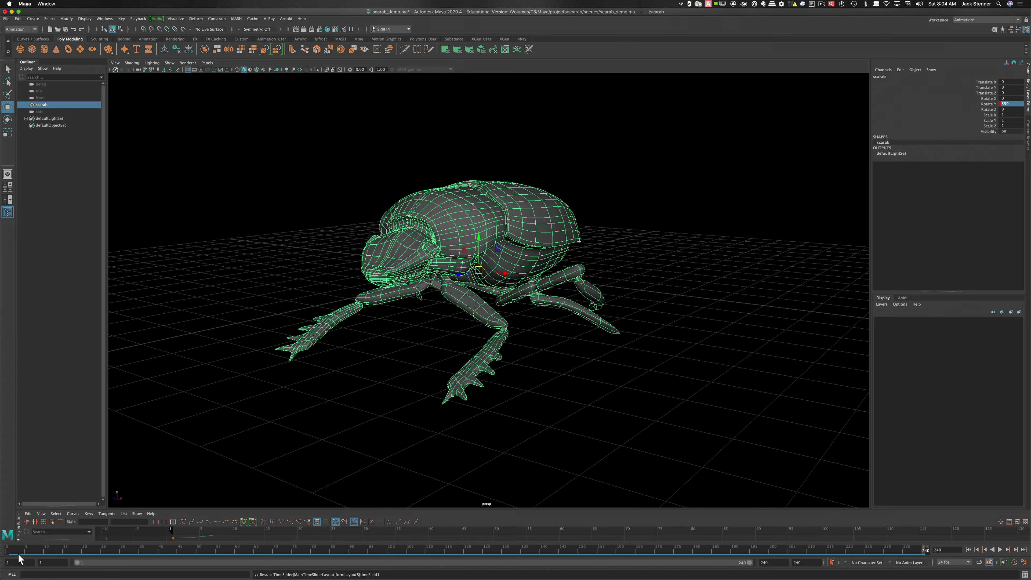
# Return to frame 1 and play the scarab's rotation, stopping playback partway through
pyautogui.moveTo(11, 555)
pyautogui.mouseDown()
pyautogui.moveTo(563, 568)
pyautogui.moveTo(870, 556)
pyautogui.moveTo(981, 540)
pyautogui.moveTo(8, 563)
pyautogui.moveTo(531, 574)
pyautogui.moveTo(963, 548)
pyautogui.moveTo(127, 548)
pyautogui.moveTo(2, 508)
pyautogui.mouseUp()
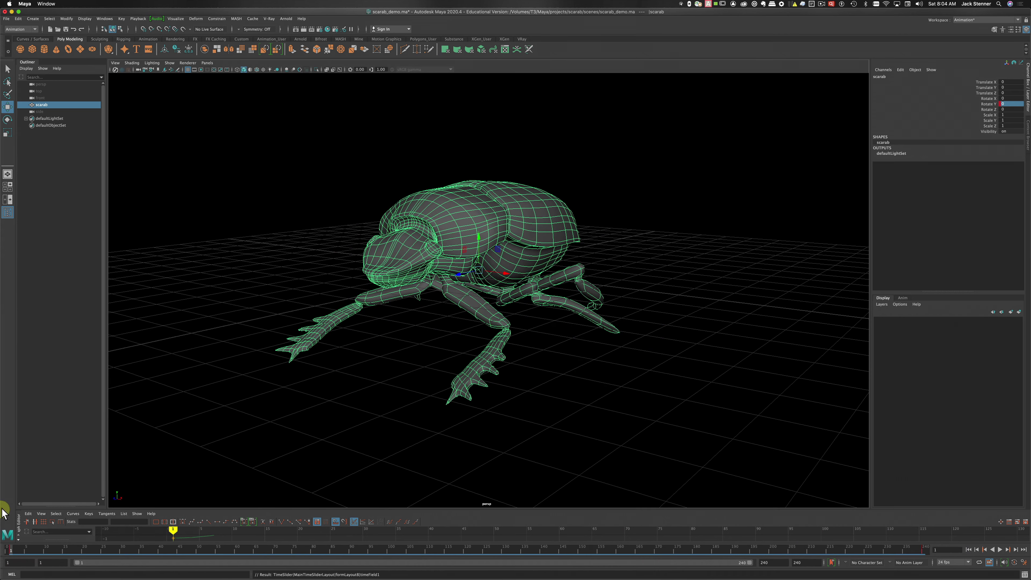
pyautogui.click(999, 550)
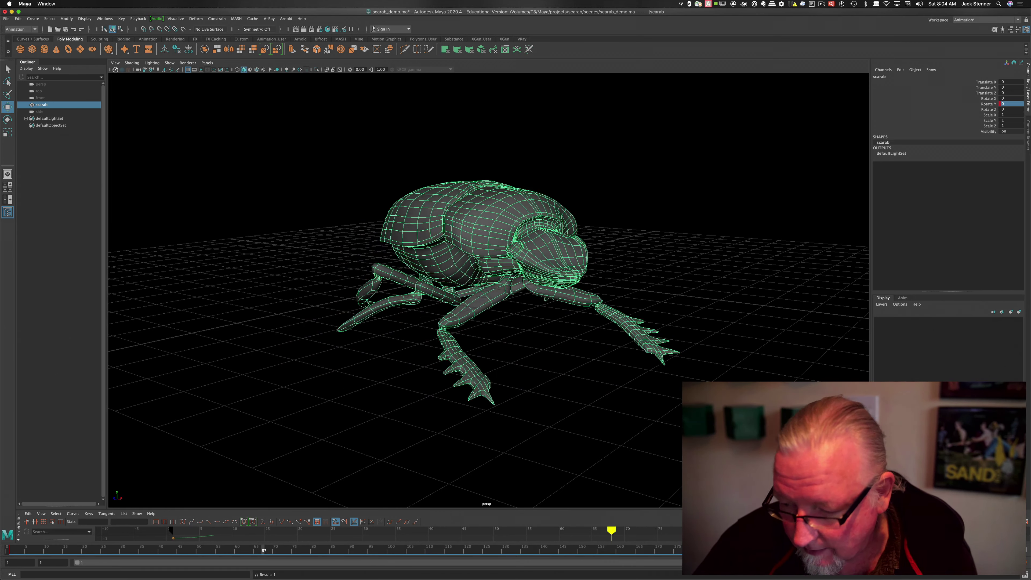
pyautogui.click(999, 550)
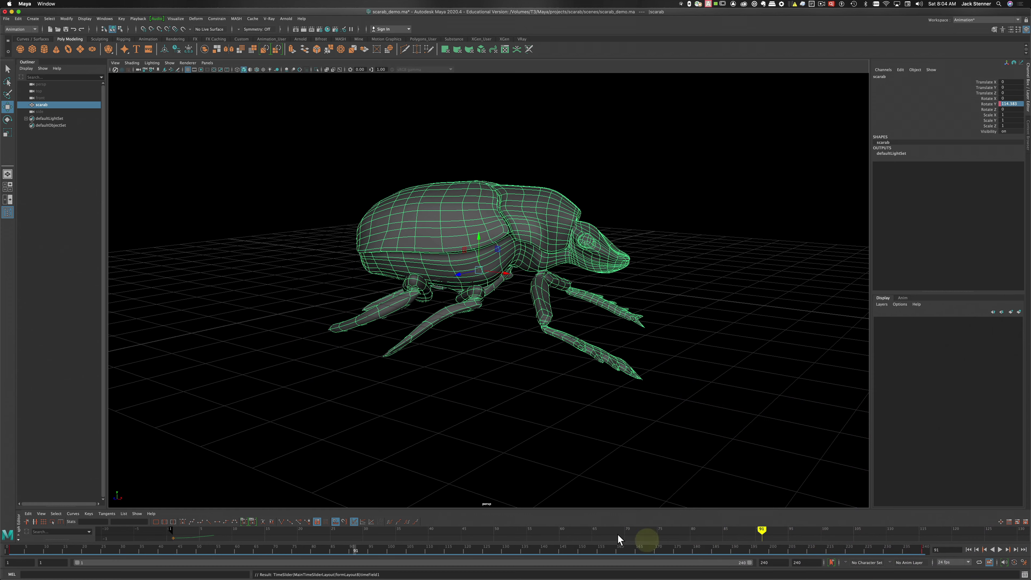
# Enlarge the Graph Editor and frame the whole Rotate Y animation curve in it
pyautogui.moveTo(510, 510); pyautogui.dragTo(513, 434)
pyautogui.moveTo(519, 312); pyautogui.dragTo(519, 311)
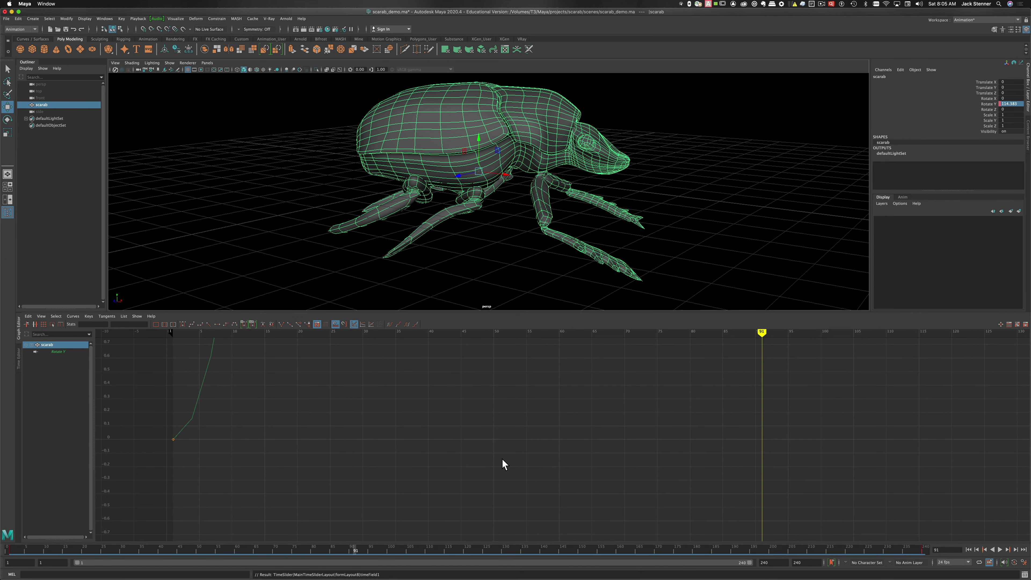
pyautogui.press('f')
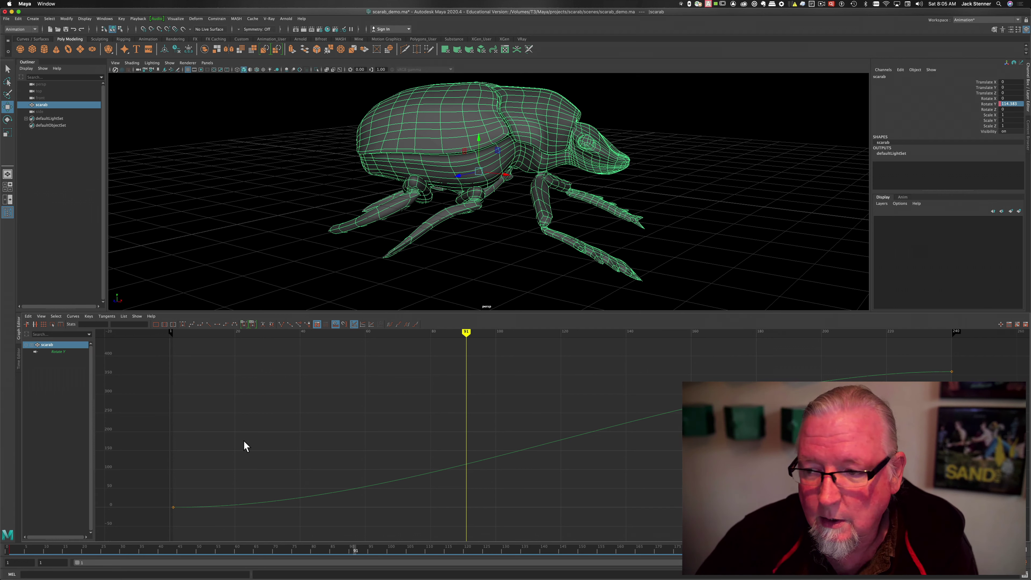
# Select both keys of the scarab's Rotate Y curve and set their tangents to Linear
pyautogui.moveTo(135, 356); pyautogui.dragTo(995, 519)
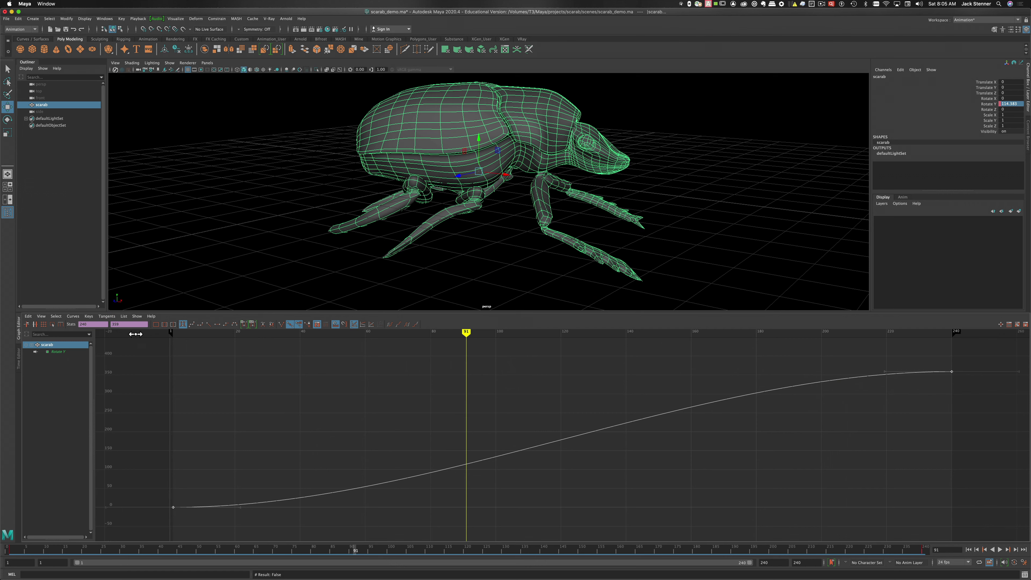
pyautogui.click(107, 316)
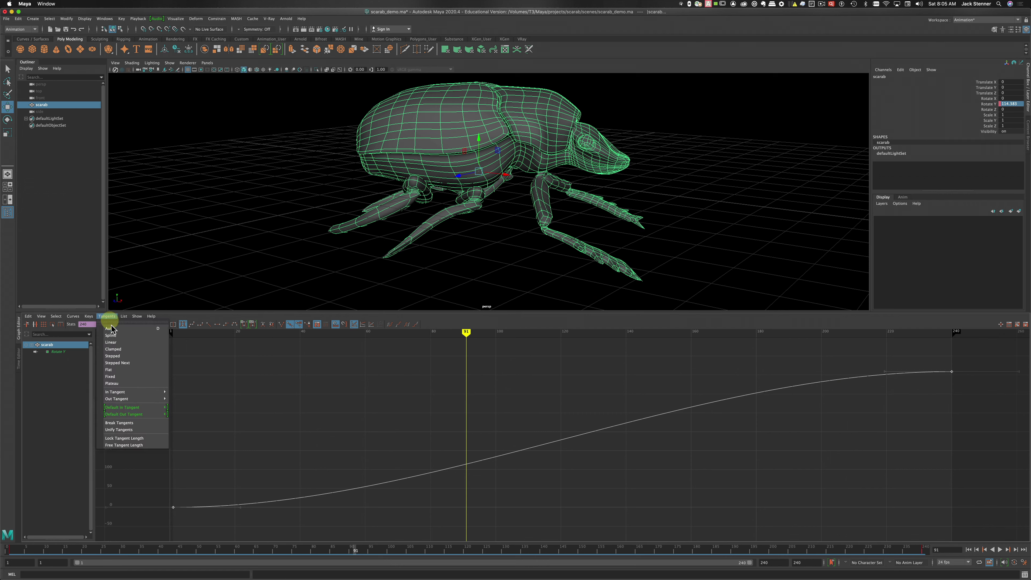
pyautogui.click(112, 343)
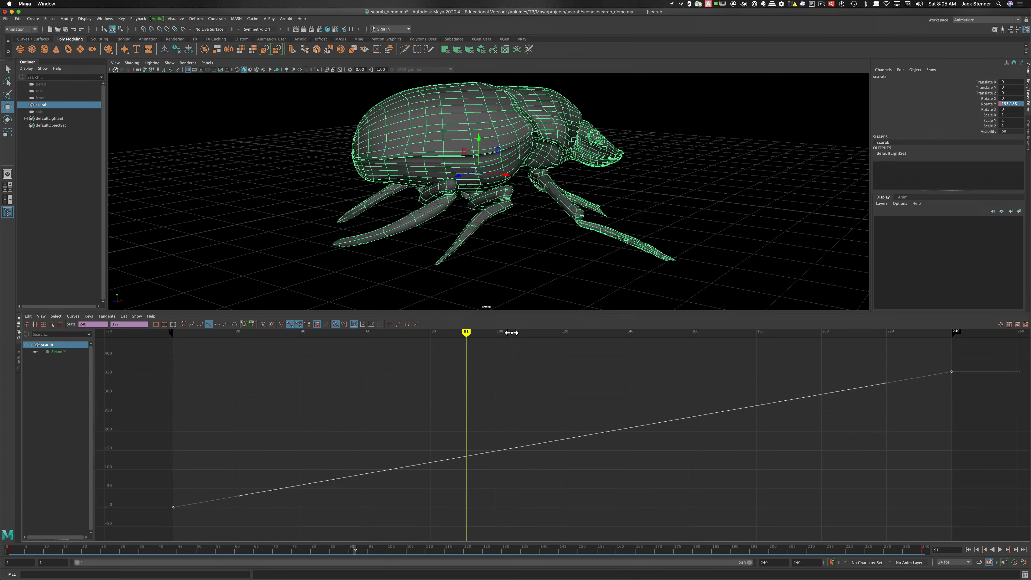
# Shrink the Graph Editor to enlarge the viewport and play the scarab's linear rotation, stopping playback partway through
pyautogui.click(509, 312)
pyautogui.moveTo(509, 312); pyautogui.dragTo(516, 452)
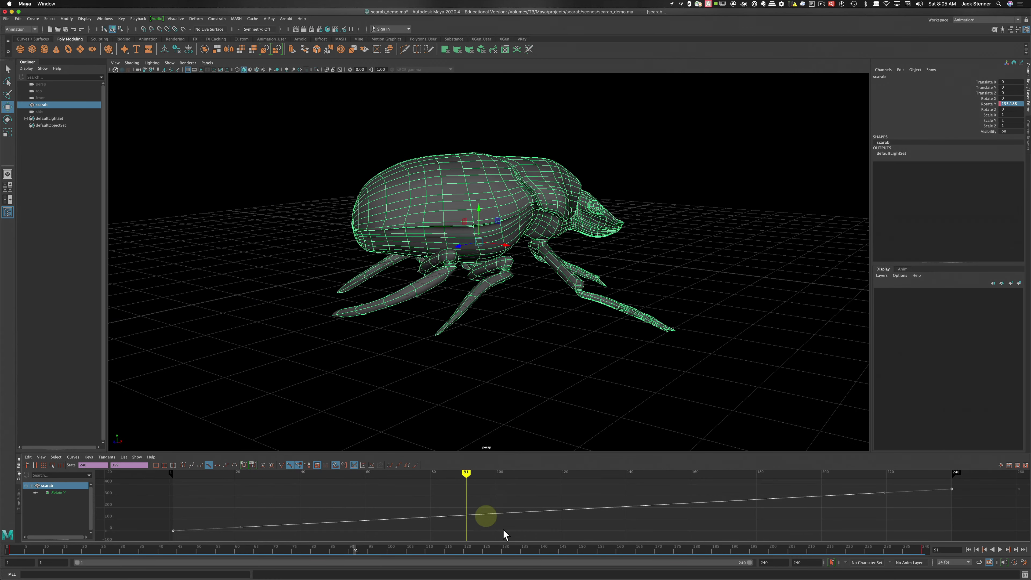
pyautogui.click(1000, 550)
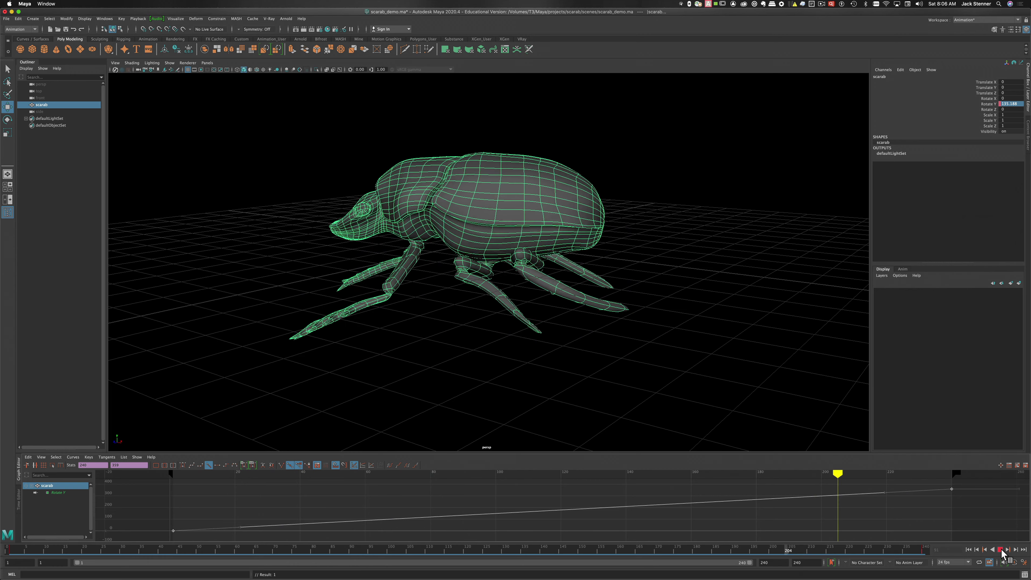
pyautogui.press('space')
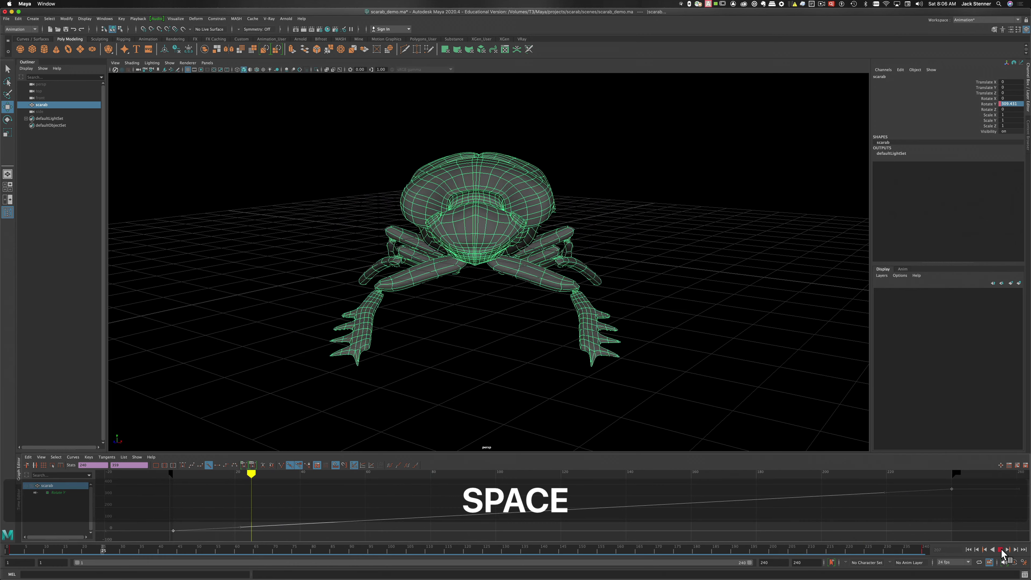
pyautogui.click(1001, 552)
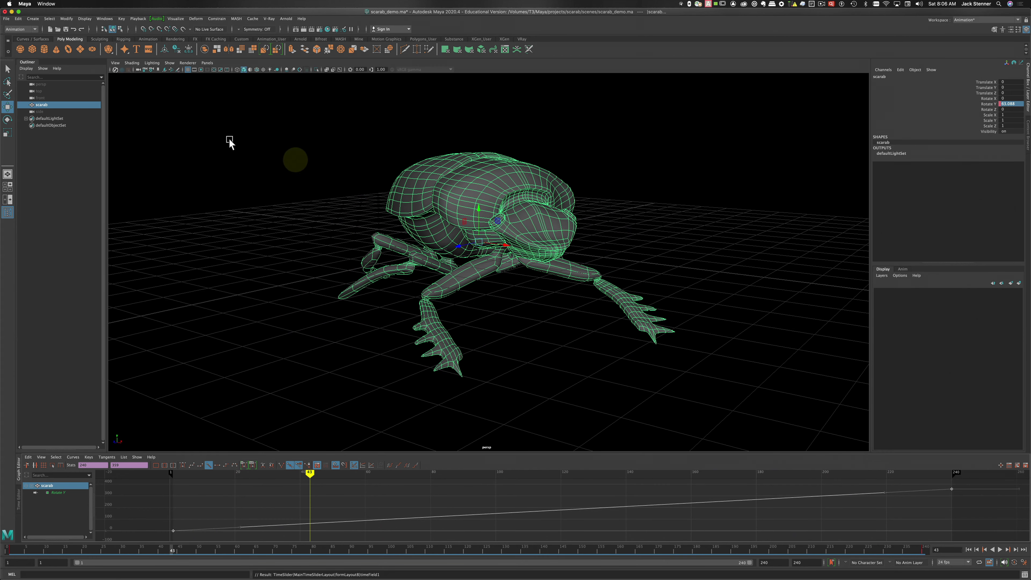
# Save the scene and render a test image of the current frame, closing the Render View when done
pyautogui.click(7, 19)
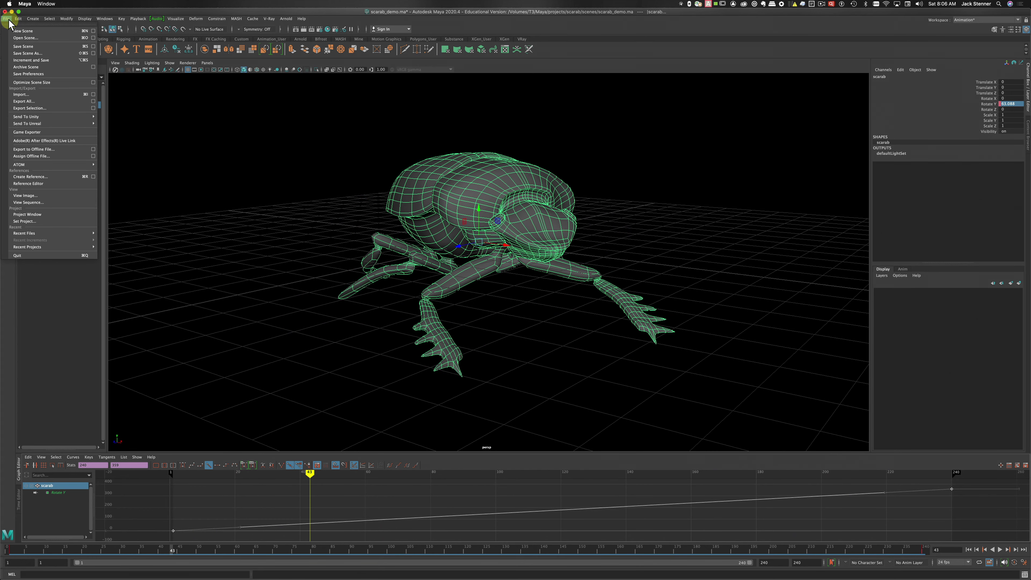
pyautogui.click(19, 47)
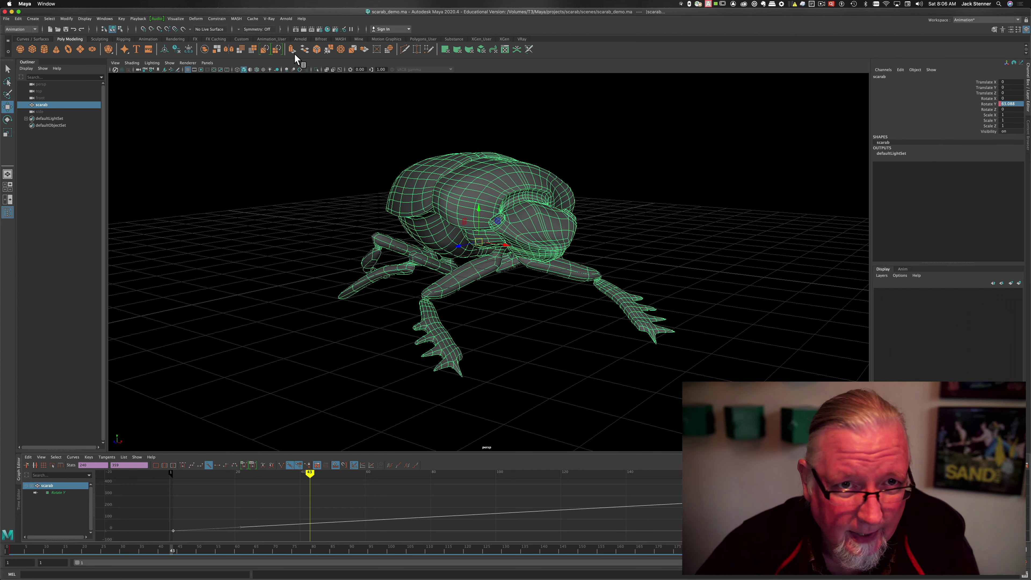
pyautogui.click(304, 28)
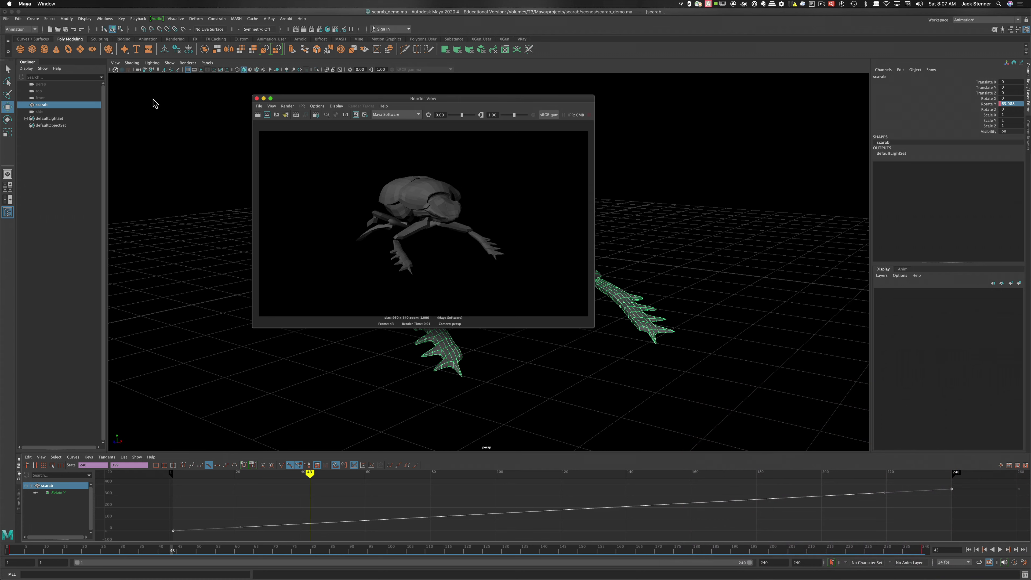
pyautogui.click(256, 98)
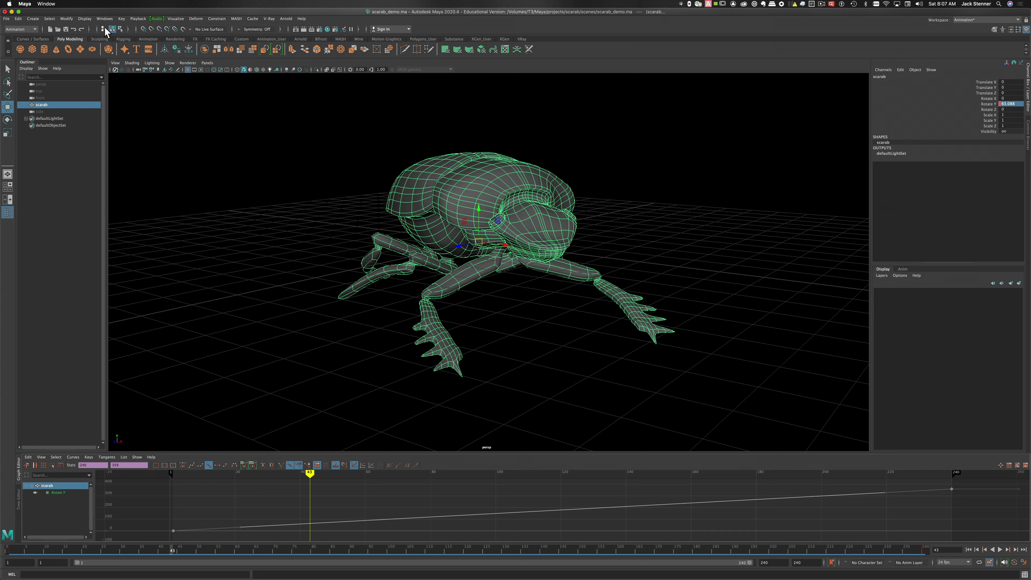
# Open the Render Settings and switch the renderer to V-Ray
pyautogui.press('super')
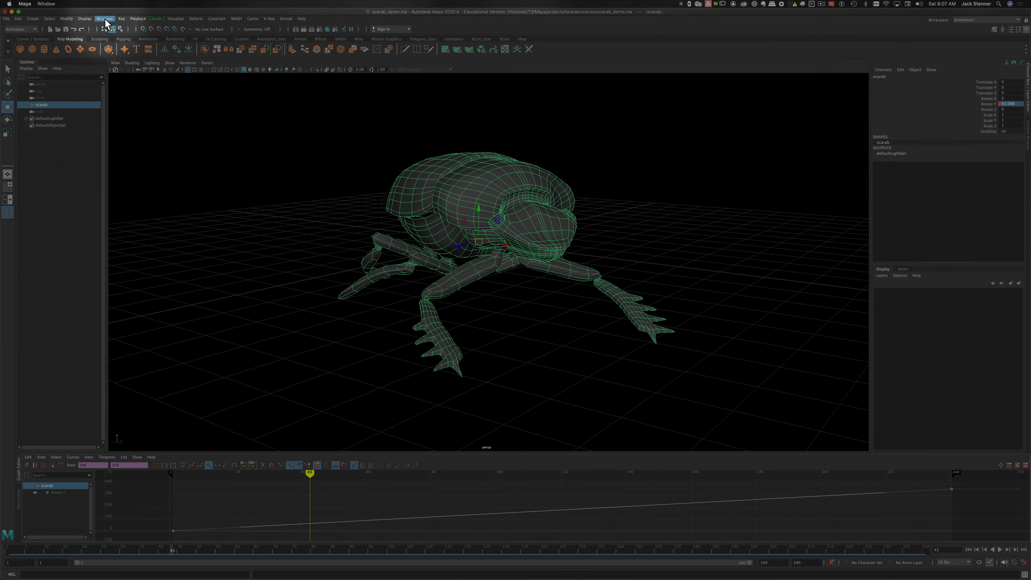
pyautogui.click(104, 19)
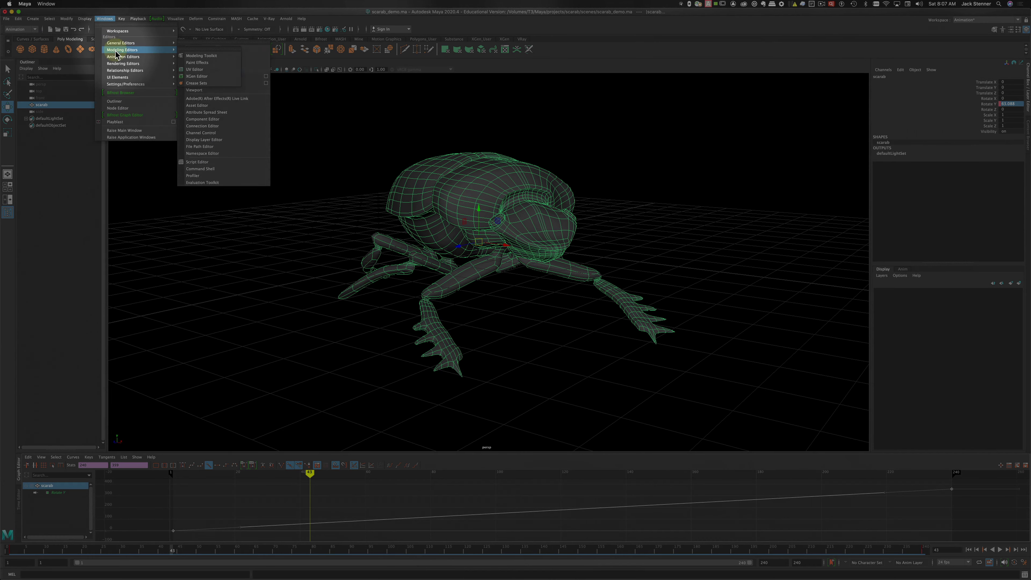
pyautogui.moveTo(116, 64)
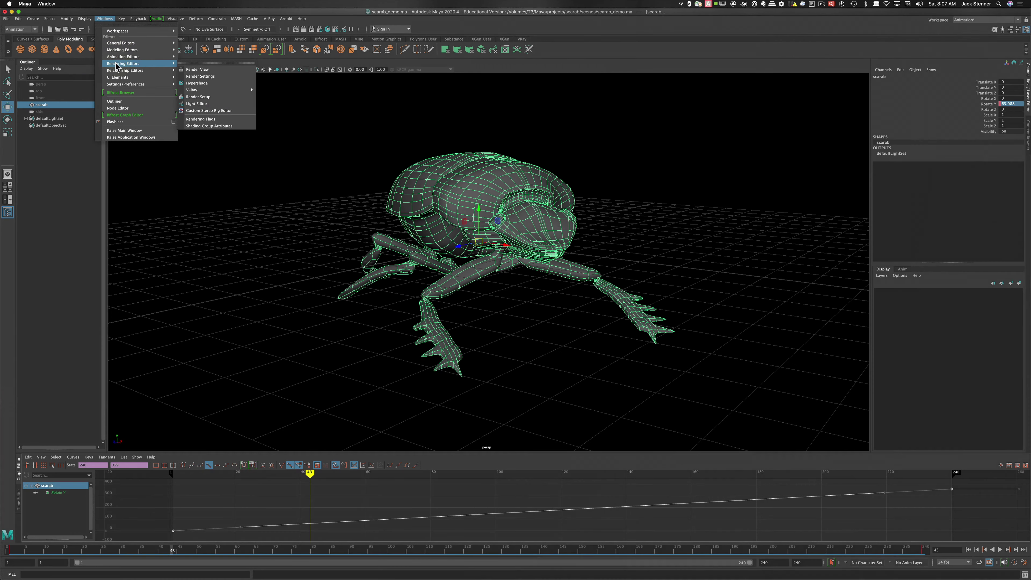
pyautogui.click(203, 79)
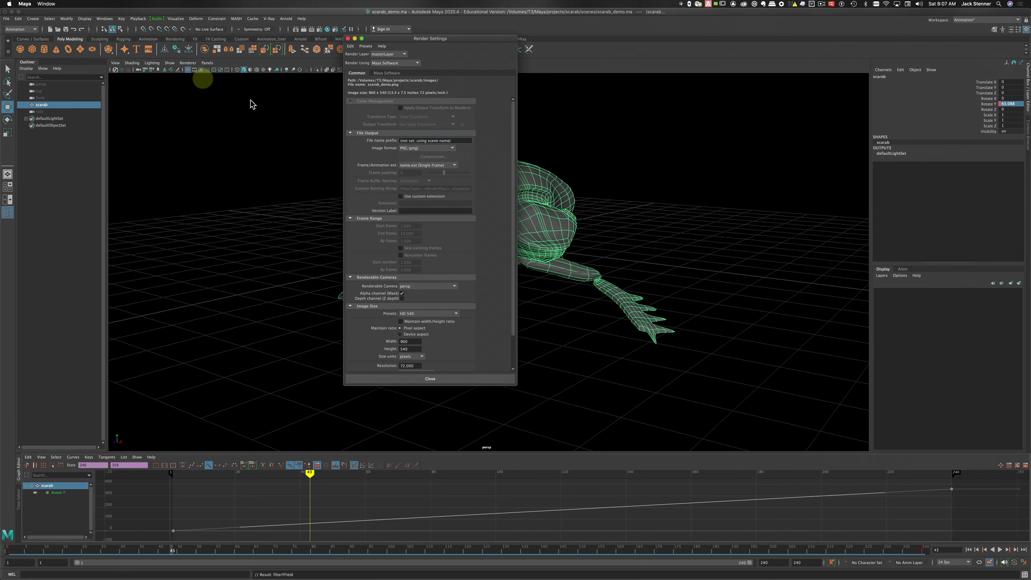
pyautogui.moveTo(466, 43); pyautogui.dragTo(544, 108)
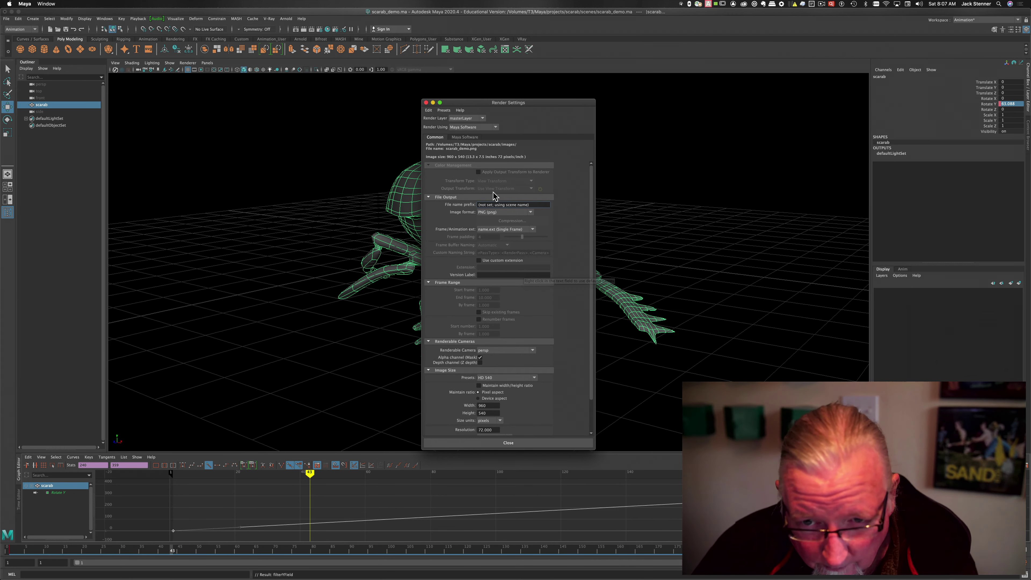
pyautogui.click(496, 127)
pyautogui.moveTo(495, 129)
pyautogui.mouseDown()
pyautogui.moveTo(488, 162)
pyautogui.moveTo(491, 149)
pyautogui.mouseUp()
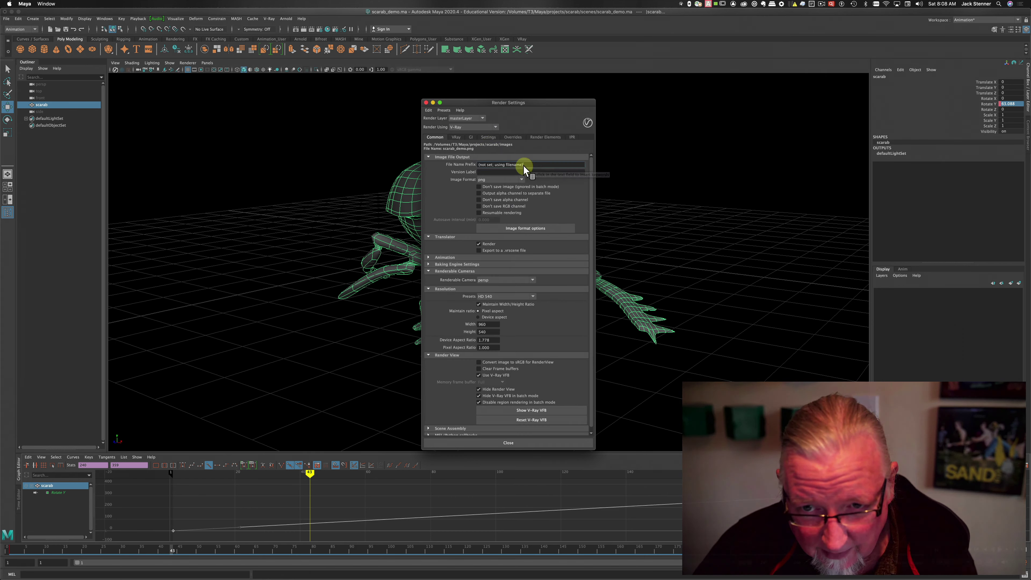
# Set the V-Ray animation mode to Standard and restrict animation rendering to batch mode only
pyautogui.click(455, 165)
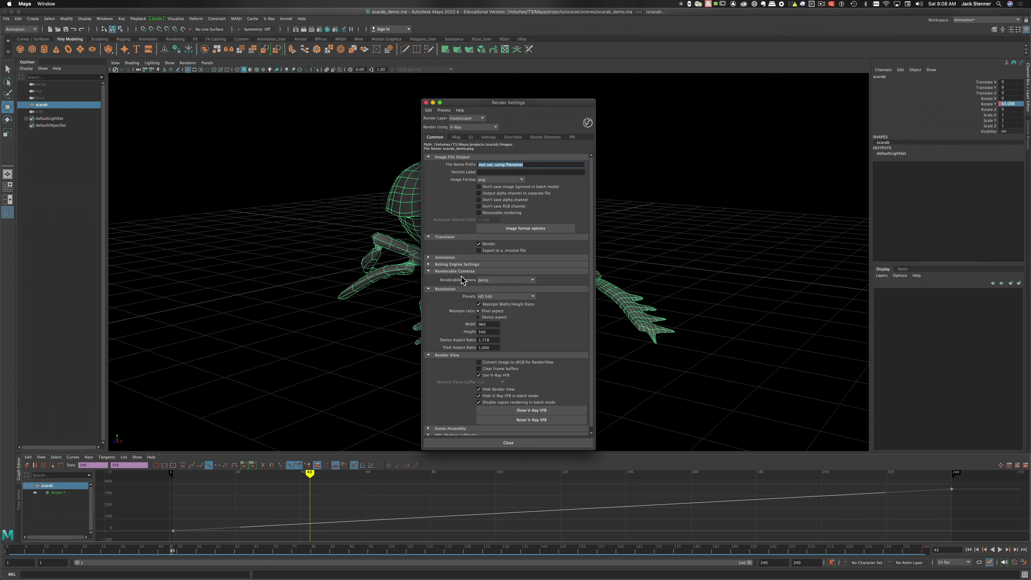
pyautogui.click(428, 258)
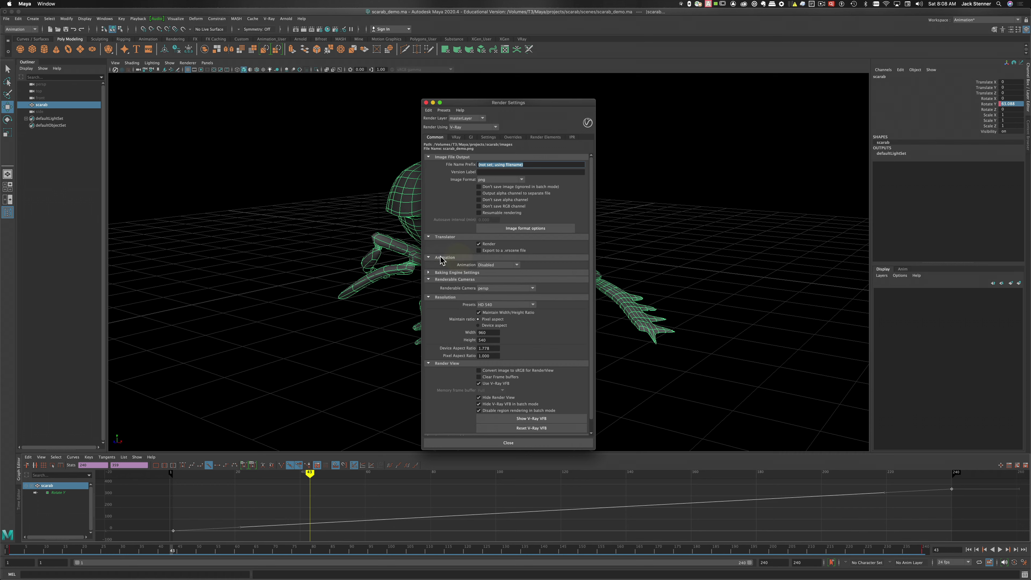
pyautogui.click(517, 265)
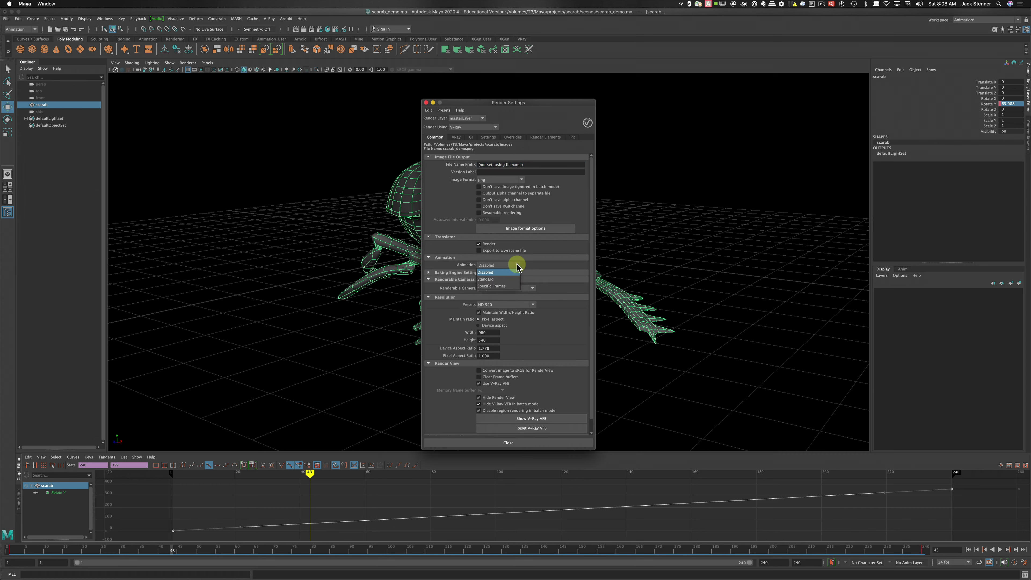
pyautogui.click(509, 280)
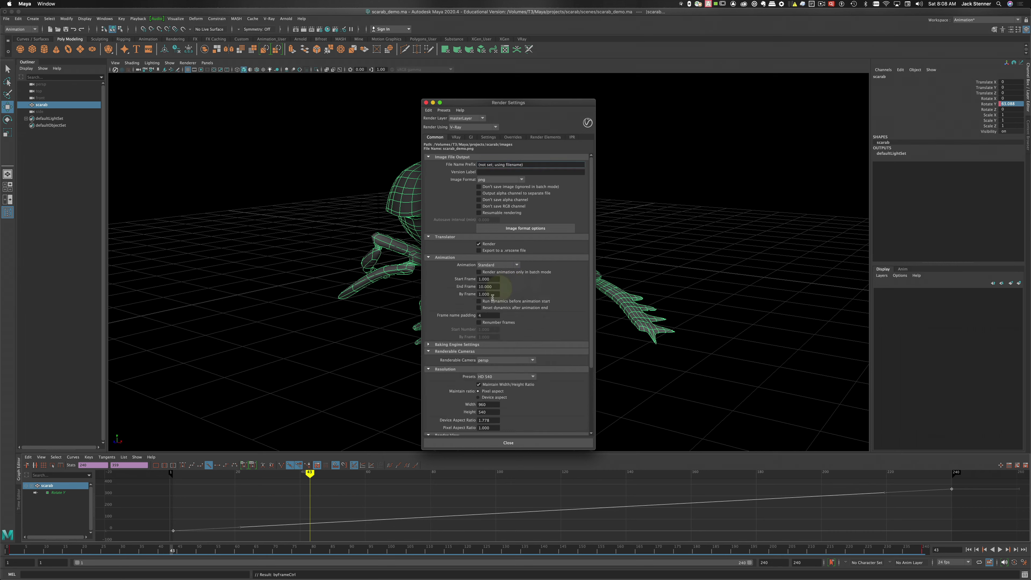
pyautogui.click(479, 271)
pyautogui.click(509, 280)
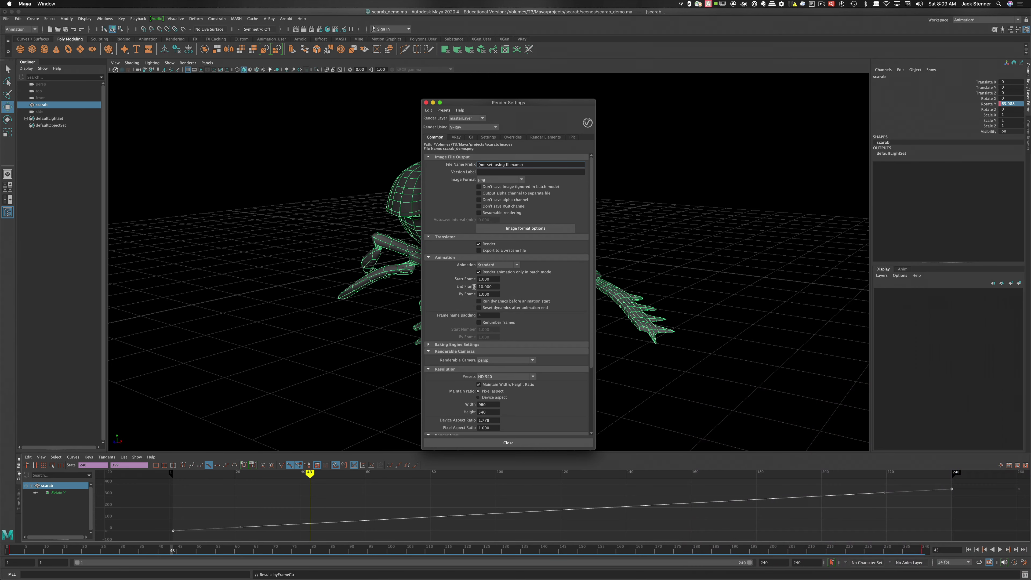
# Set the render's end frame to 240 and the frame name padding to 3
pyautogui.doubleClick(483, 287)
pyautogui.write('240')
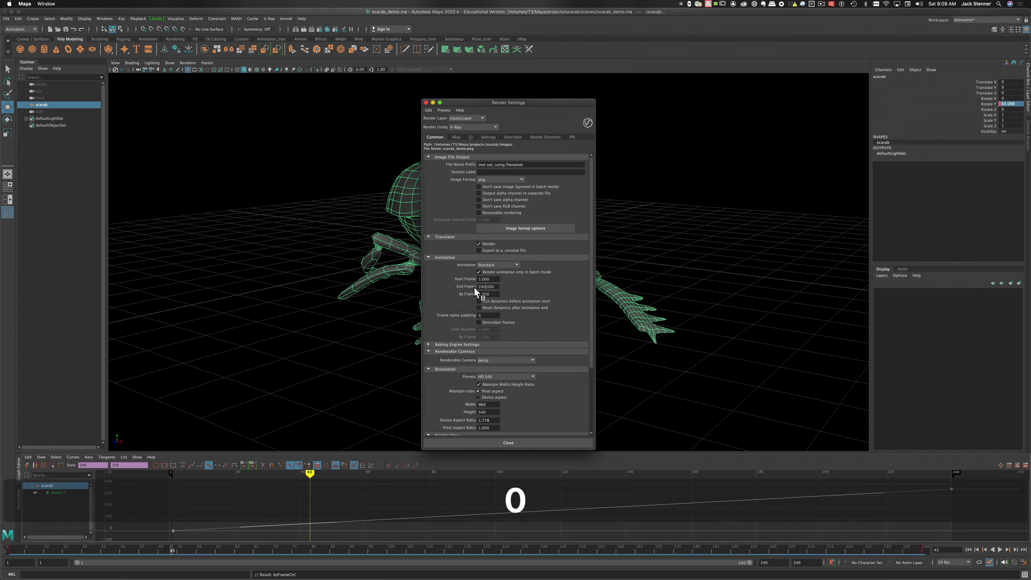
pyautogui.press('Return')
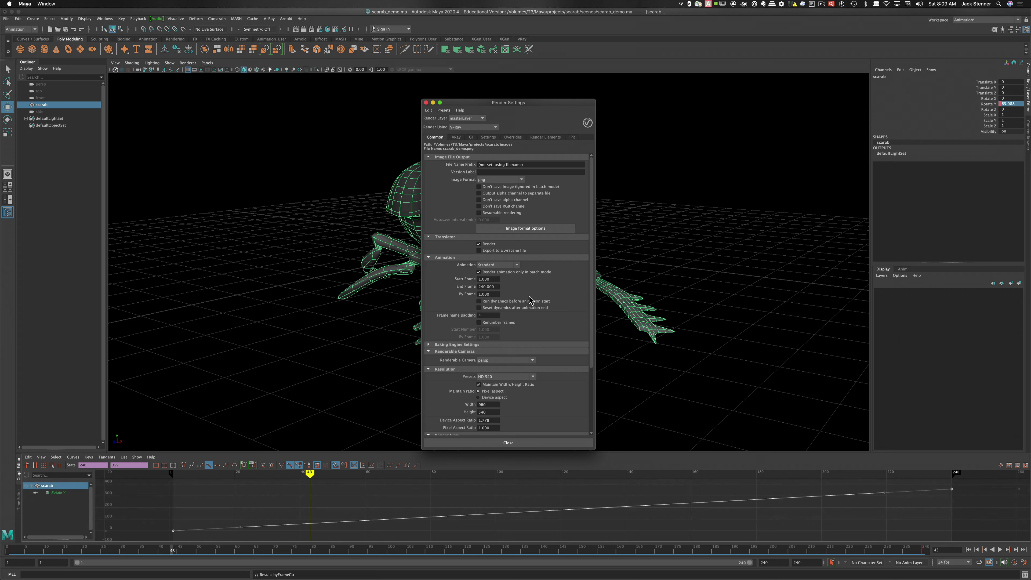
pyautogui.doubleClick(484, 316)
pyautogui.write('3')
pyautogui.press('Return')
# Apply the HD 1080 resolution preset to the render, review the common settings and close the Render Settings
pyautogui.scroll(-2, 537, 356)
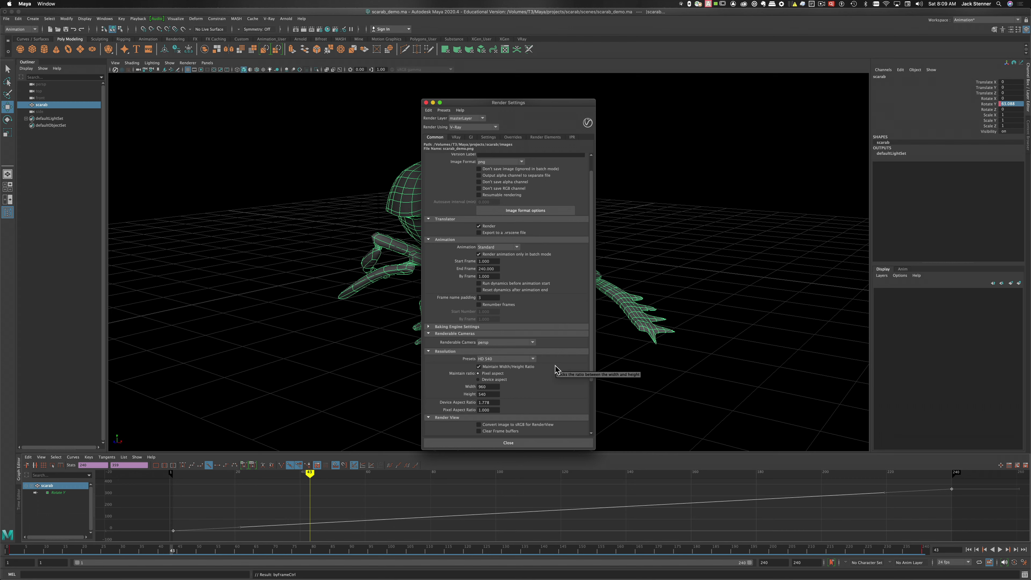
pyautogui.click(532, 358)
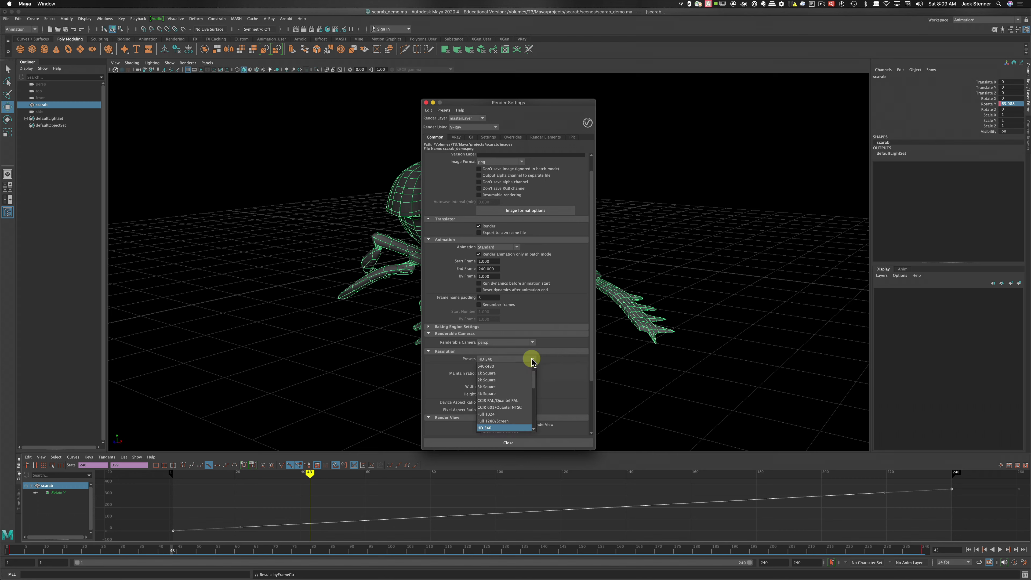
pyautogui.moveTo(534, 389); pyautogui.dragTo(532, 392)
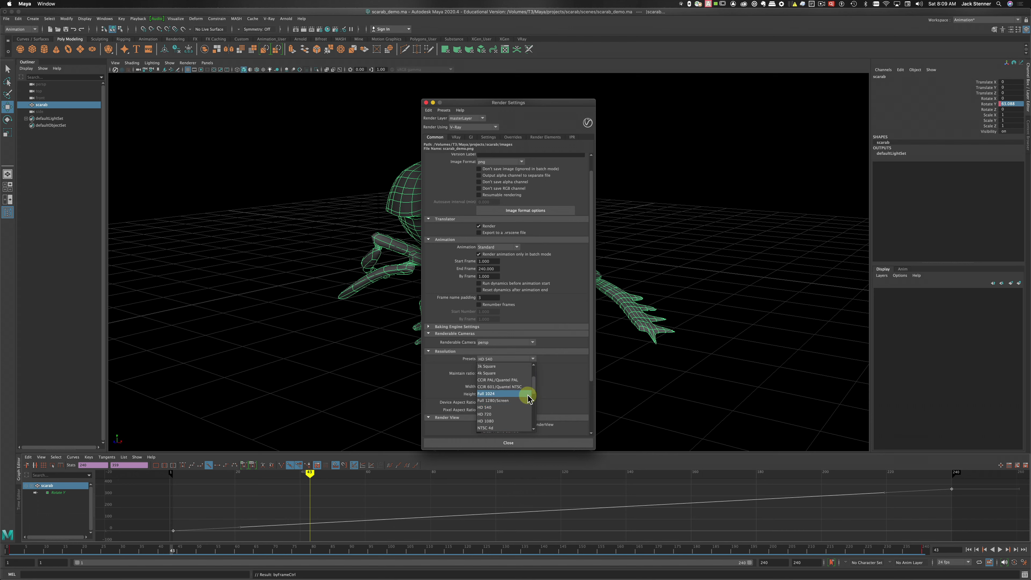
pyautogui.click(496, 423)
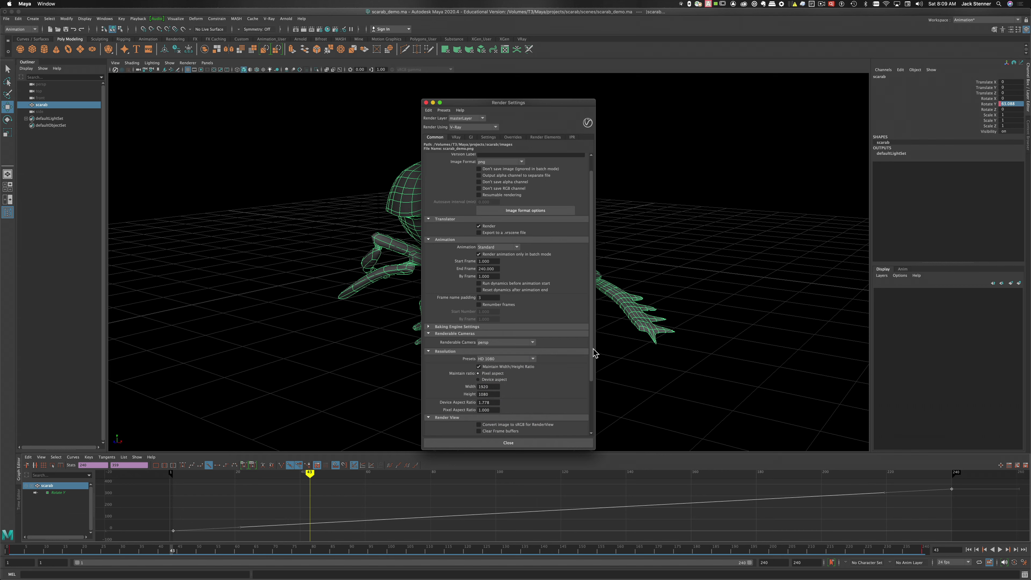
pyautogui.moveTo(591, 352); pyautogui.dragTo(599, 422)
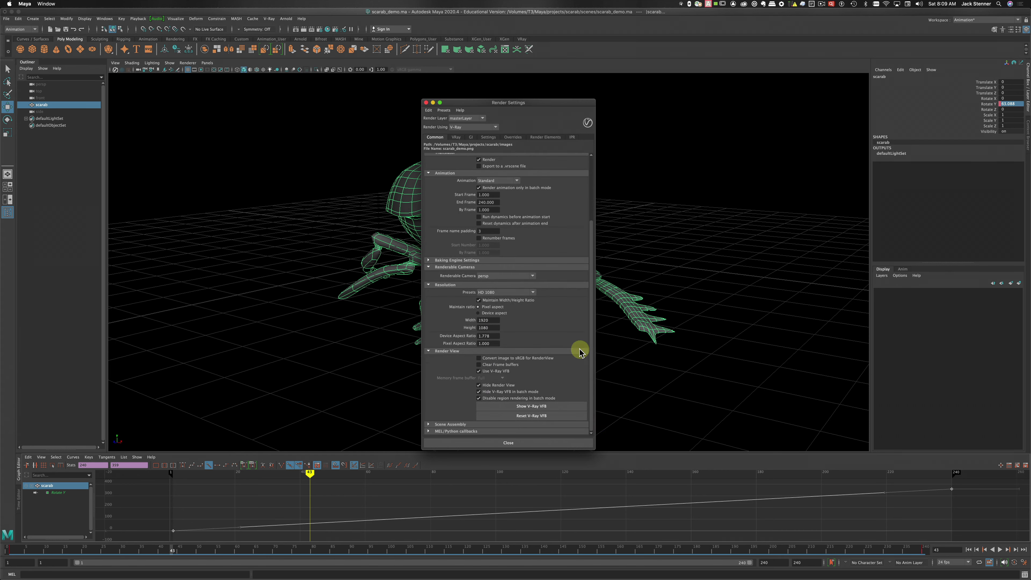
pyautogui.scroll(5, 579, 328)
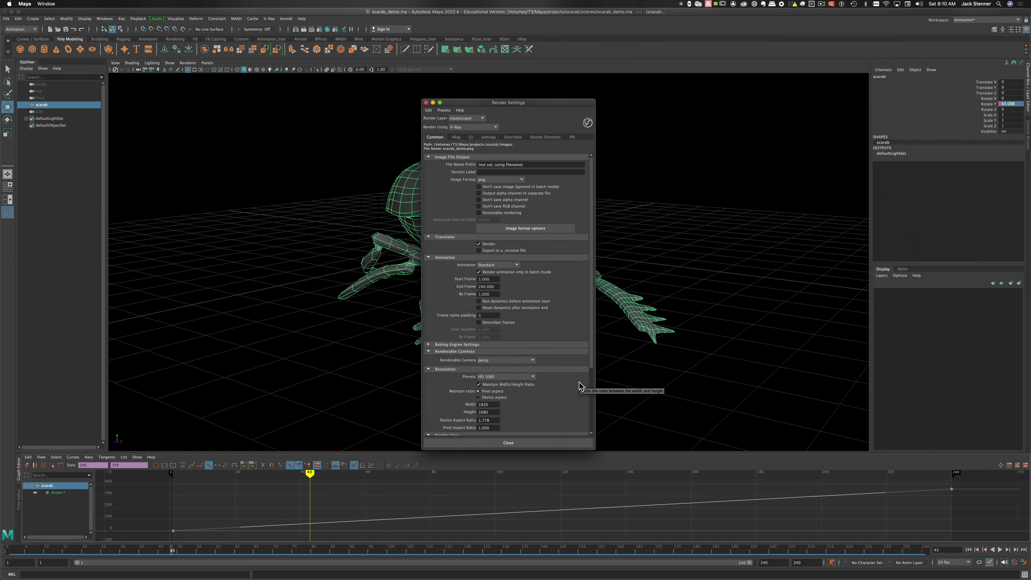
pyautogui.click(510, 444)
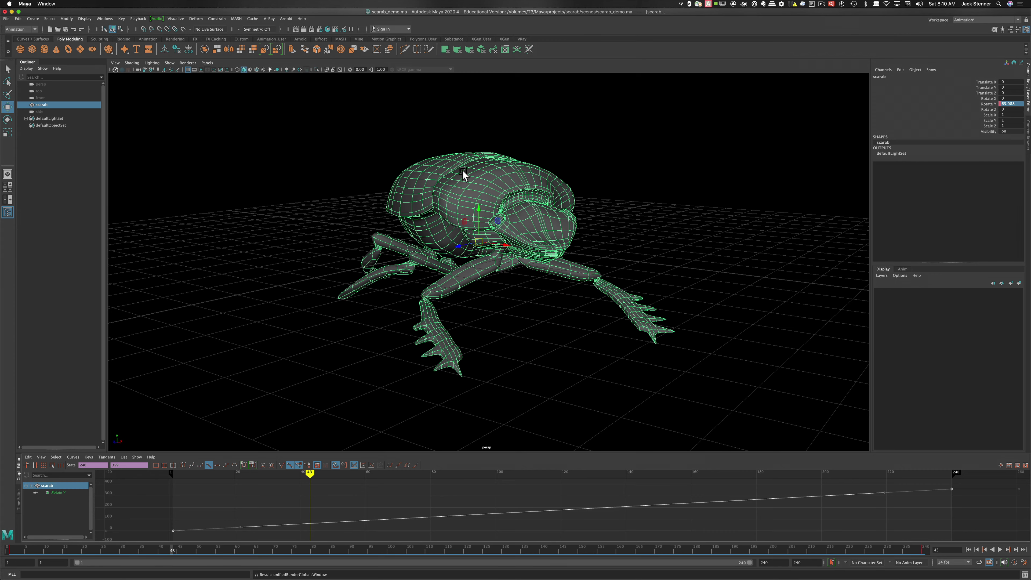
# Turn on the Resolution Gate for the perspective camera to display the render frame around the scarab
pyautogui.press('super+3')
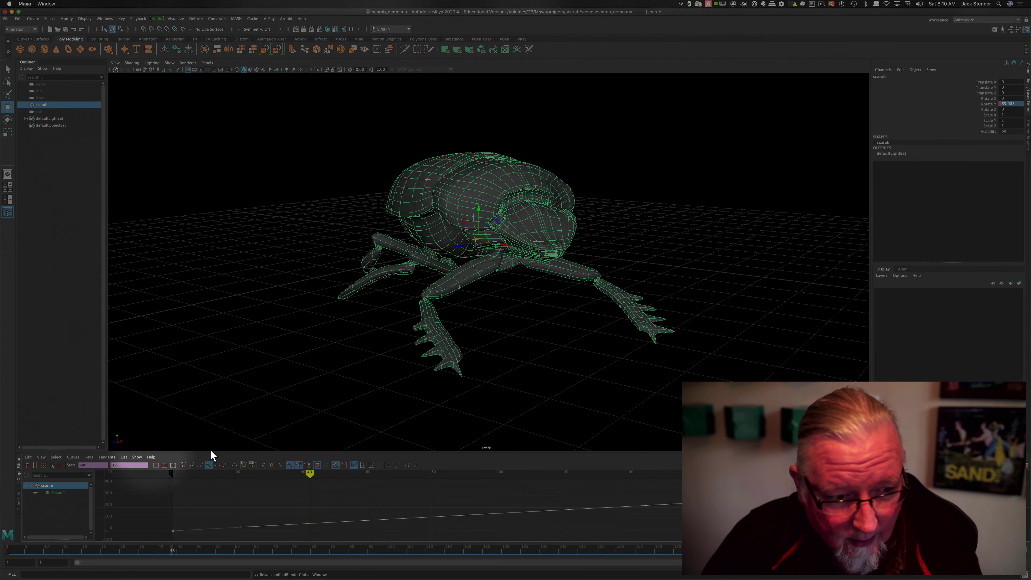
pyautogui.press('super+3')
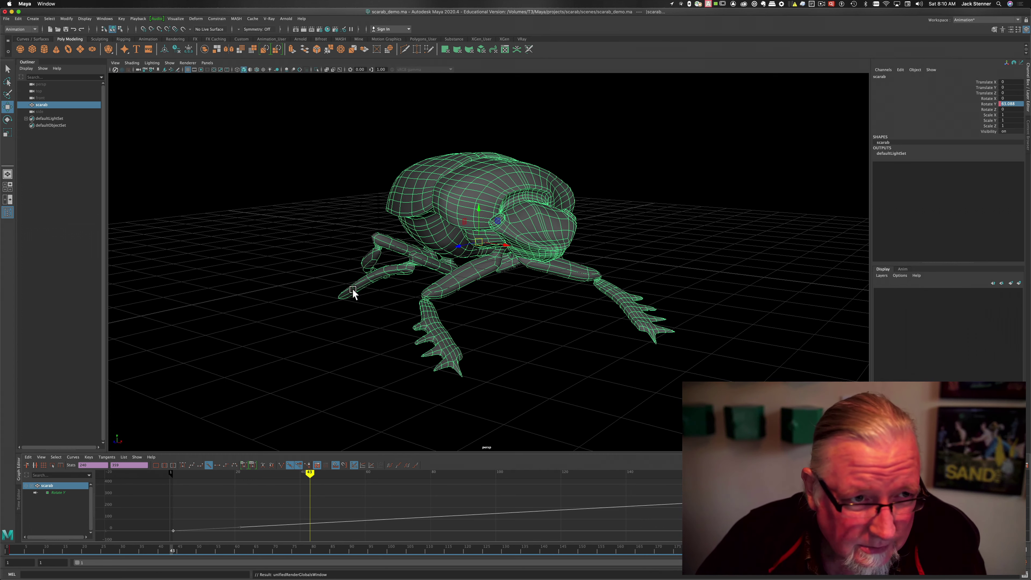
pyautogui.click(115, 62)
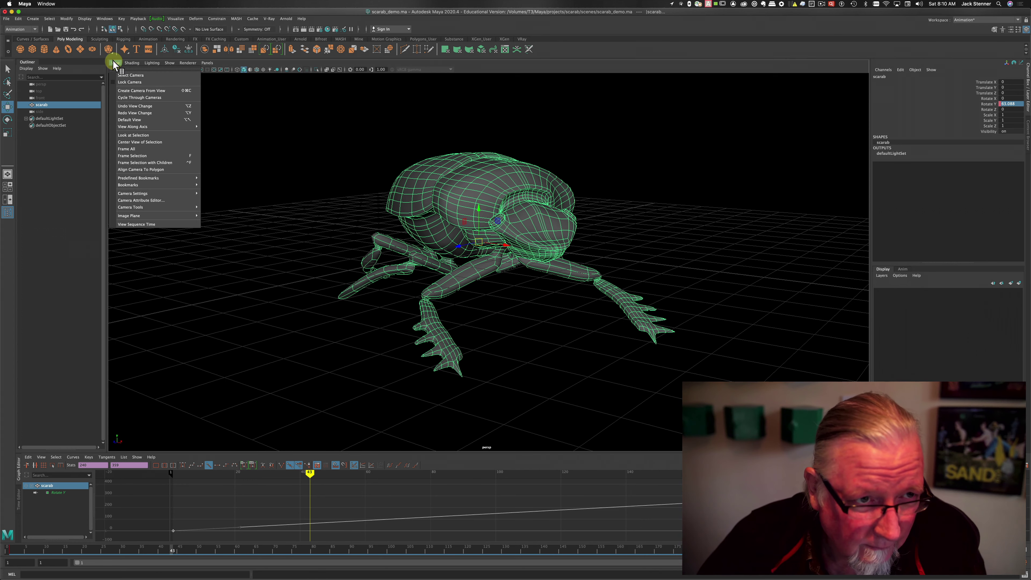
pyautogui.moveTo(162, 194)
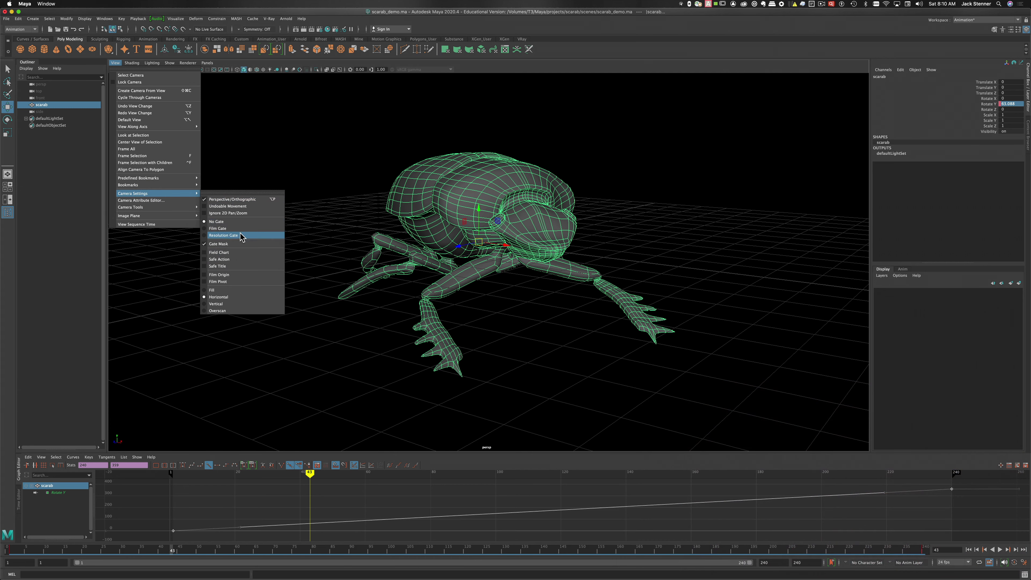
pyautogui.click(219, 236)
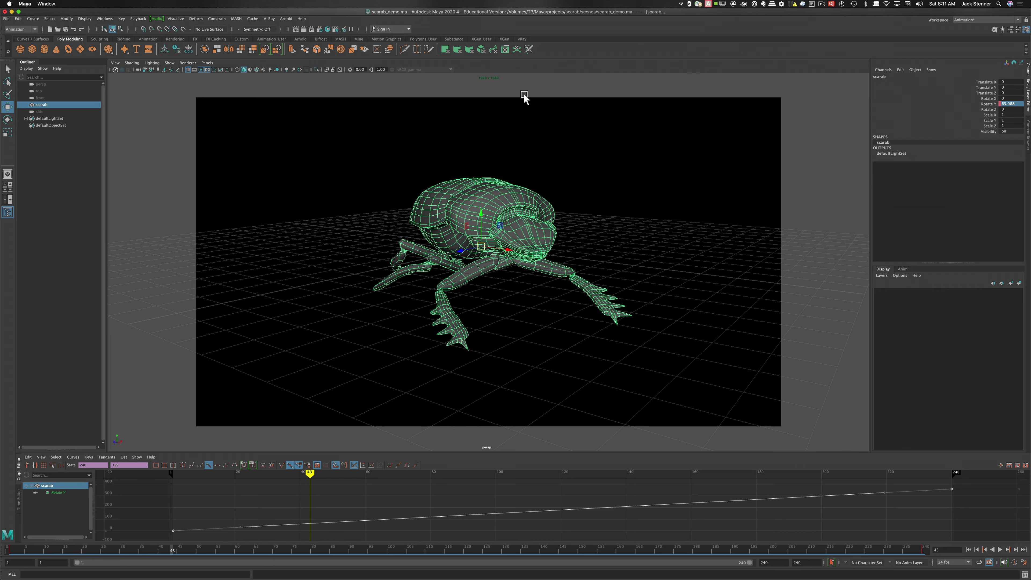
pyautogui.press('super')
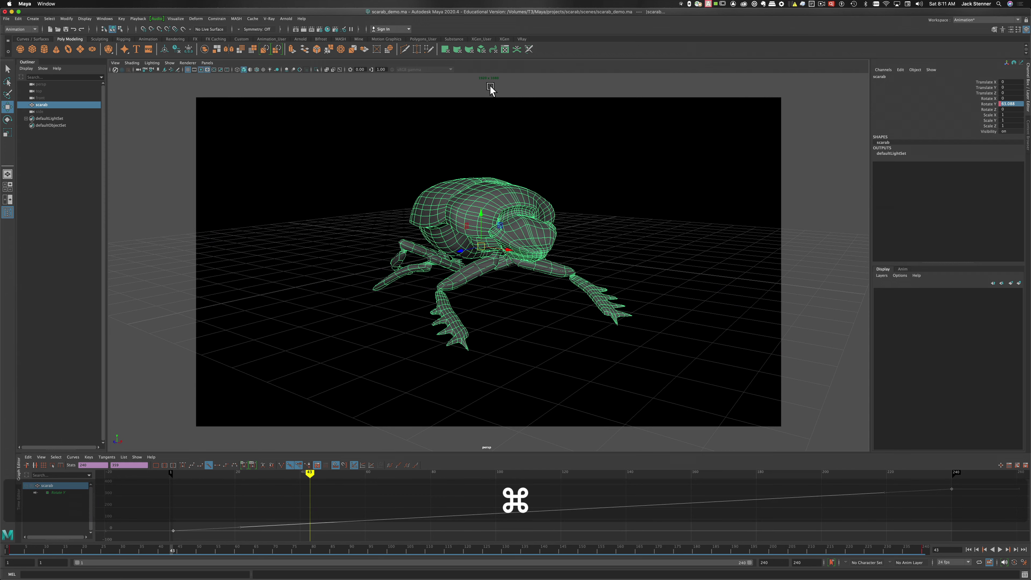
pyautogui.press('super+4')
pyautogui.press('super+3')
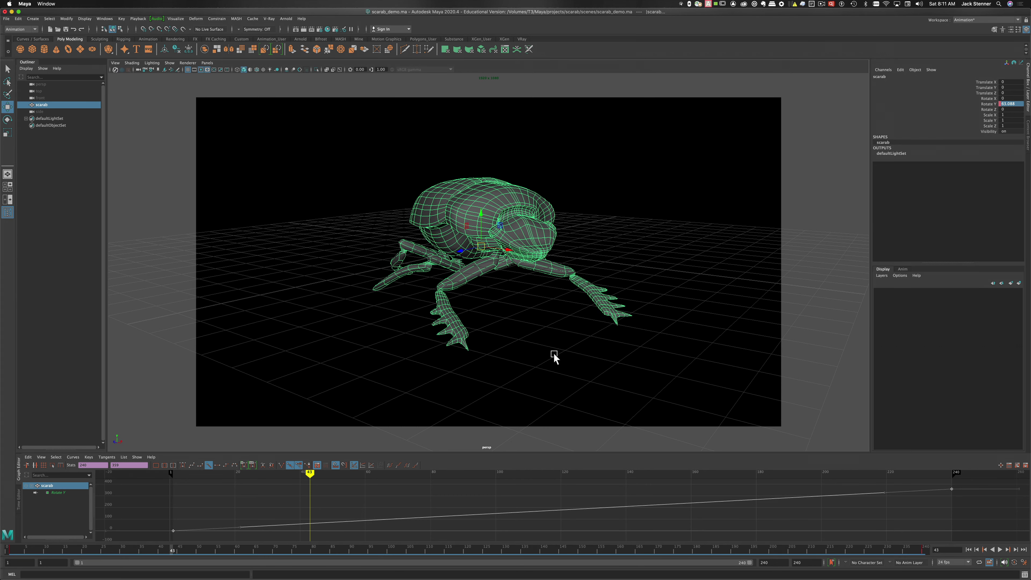
# Frame the selected scarab from the front in the perspective view, centring it inside the resolution gate with room around the legs
pyautogui.keyDown('super'); pyautogui.moveTo(554, 353); pyautogui.dragTo(507, 328); pyautogui.keyUp('super')
pyautogui.scroll(-10, 506, 327)
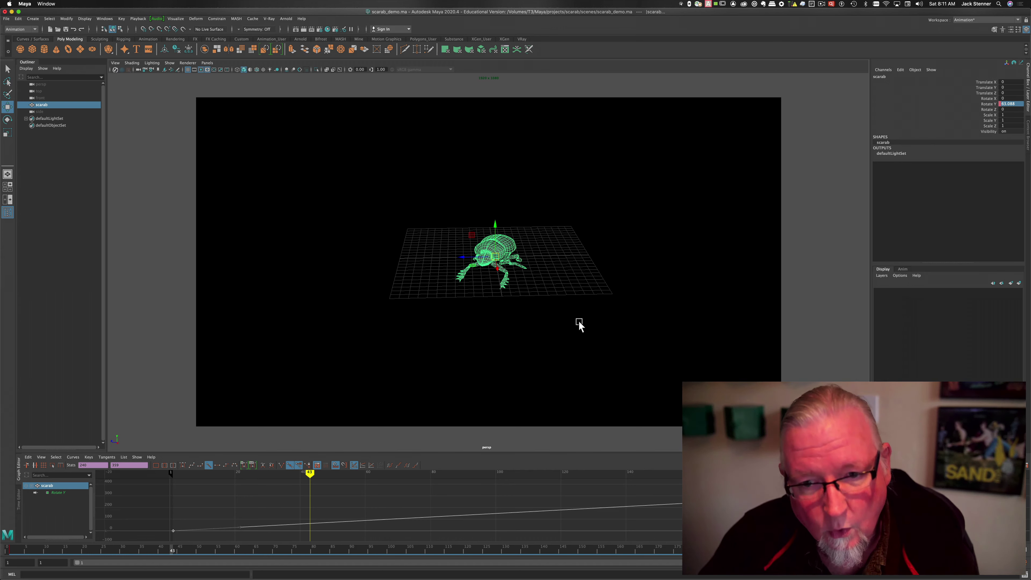
pyautogui.keyDown('alt'); pyautogui.moveTo(548, 320); pyautogui.dragTo(424, 293, button='middle'); pyautogui.keyUp('alt')
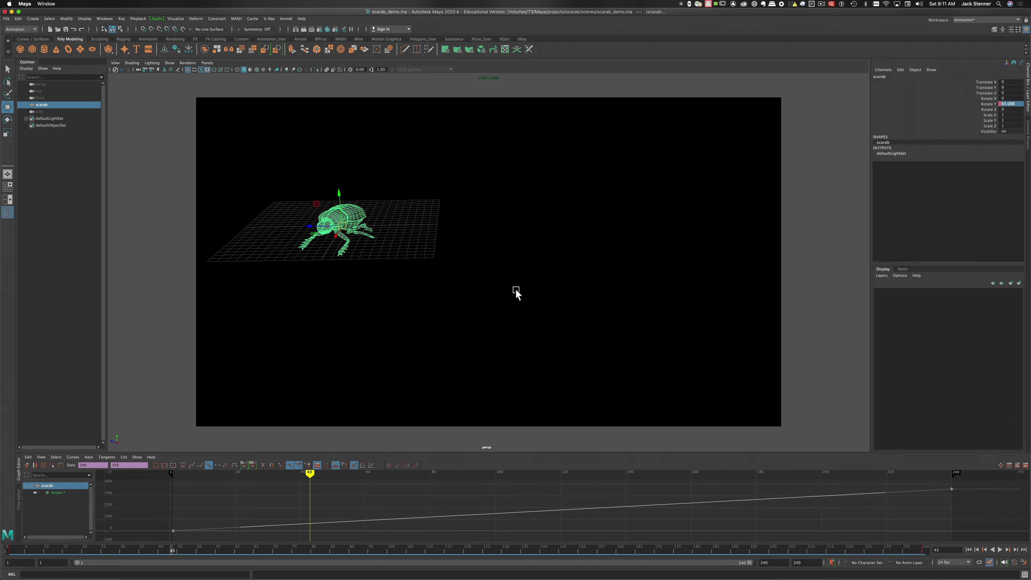
pyautogui.press('f')
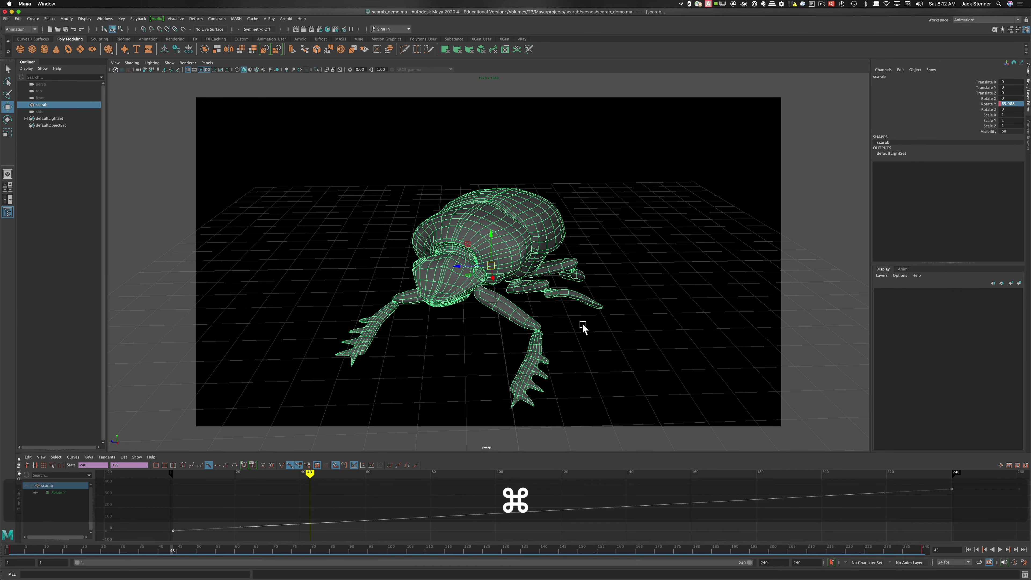
pyautogui.keyDown('alt'); pyautogui.moveTo(582, 328); pyautogui.dragTo(581, 323); pyautogui.keyUp('alt')
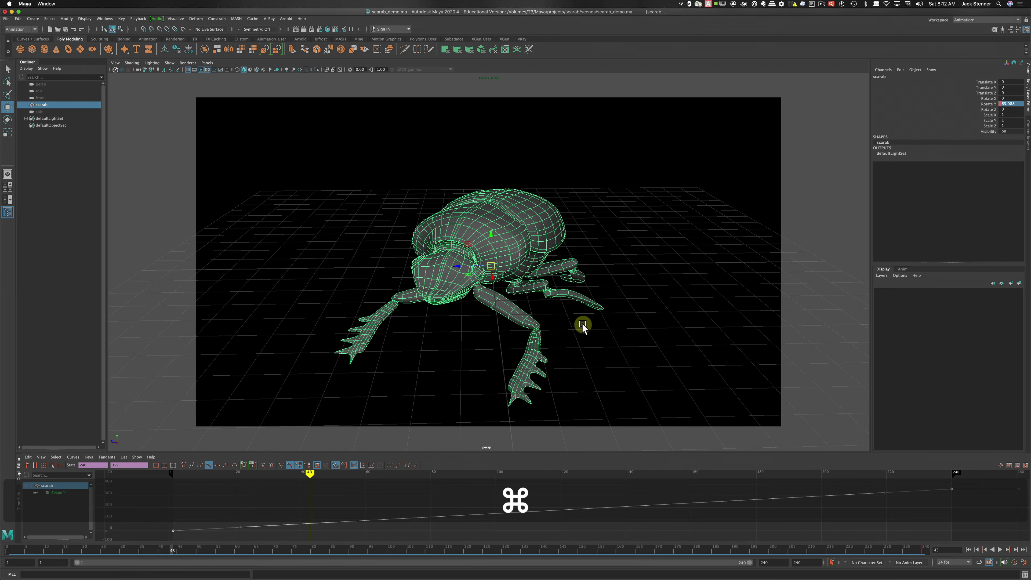
pyautogui.keyDown('alt'); pyautogui.moveTo(582, 323); pyautogui.dragTo(586, 296, button='middle'); pyautogui.keyUp('alt')
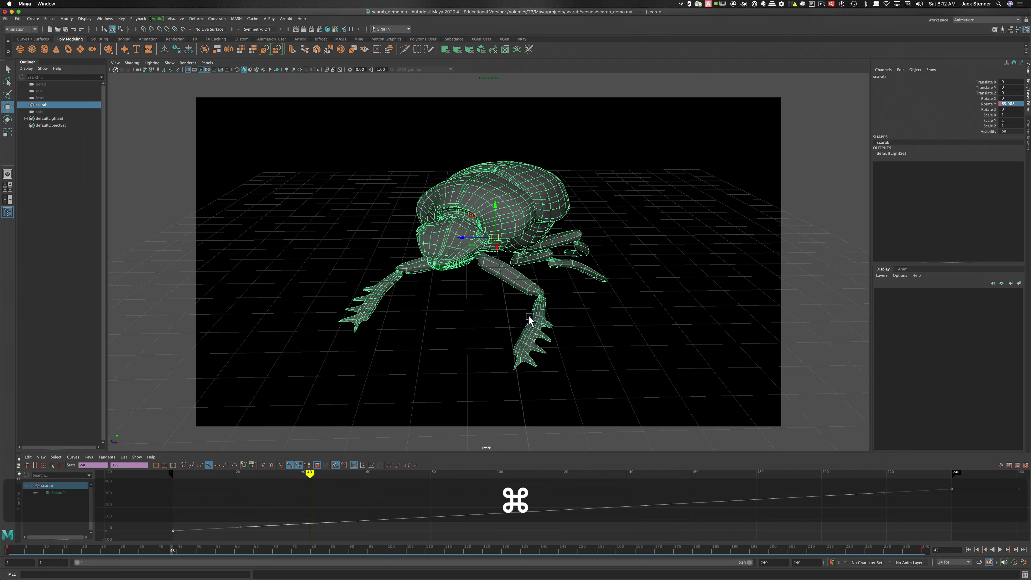
# Render a test image of the current frame with V-Ray and enlarge the frame buffer window to view the scarab
pyautogui.click(304, 29)
pyautogui.click(303, 28)
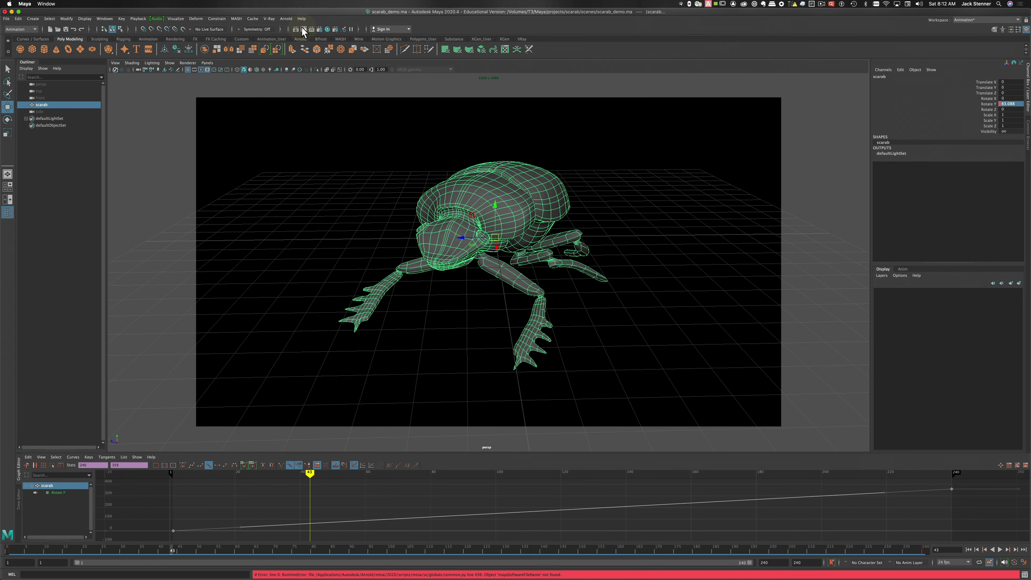
pyautogui.click(302, 28)
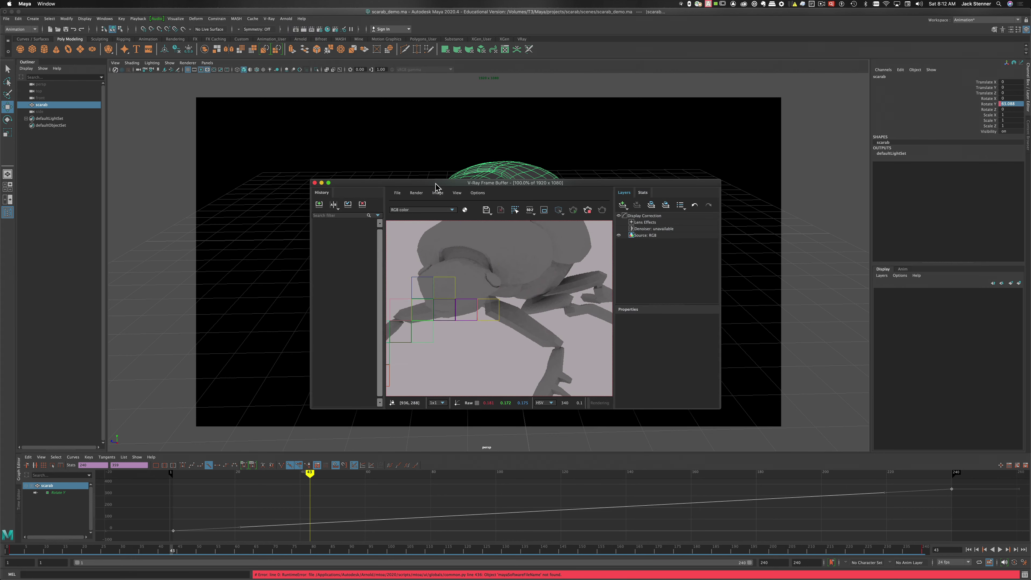
pyautogui.moveTo(436, 183); pyautogui.dragTo(345, 102)
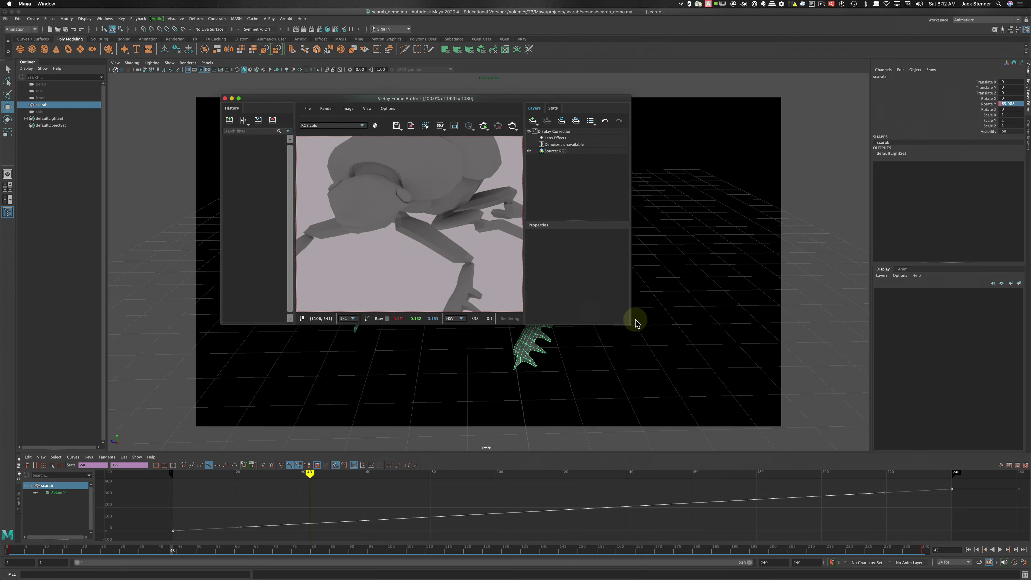
pyautogui.moveTo(629, 322); pyautogui.dragTo(851, 458)
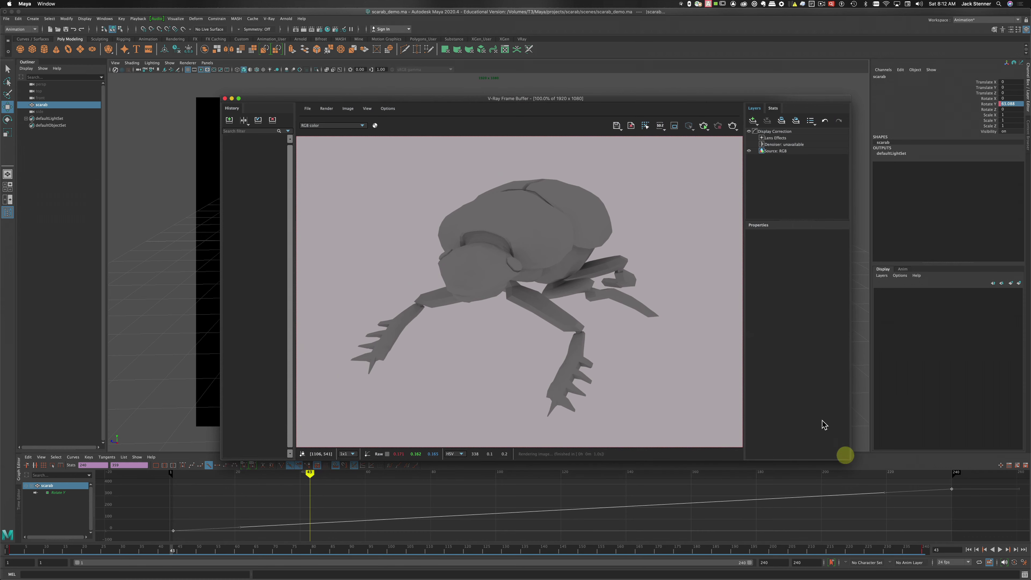
pyautogui.moveTo(456, 99); pyautogui.dragTo(386, 67)
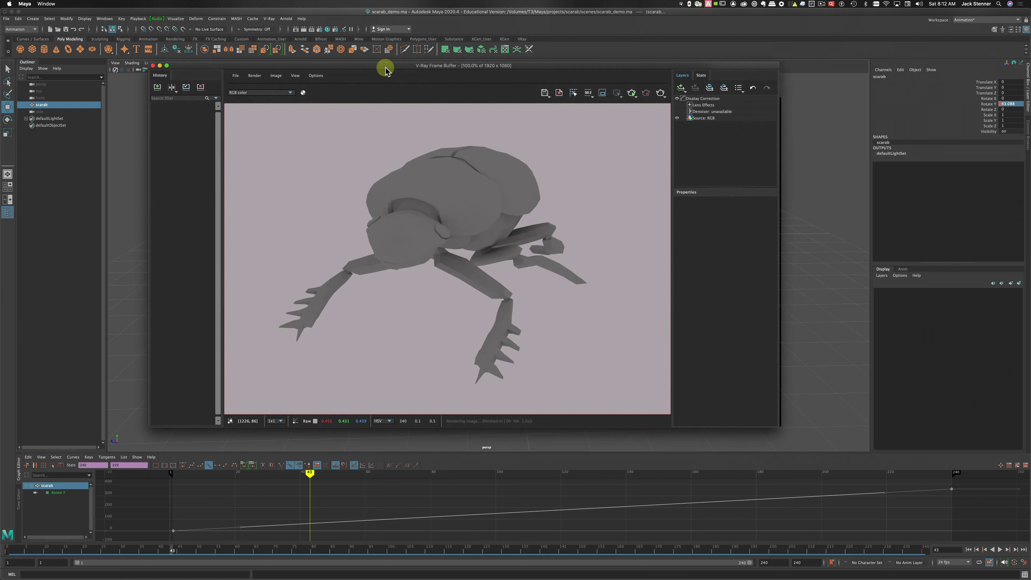
pyautogui.moveTo(497, 186); pyautogui.dragTo(545, 206)
# Set the frame buffer zoom to 50% and shrink its window around the full rendered image
pyautogui.click(295, 76)
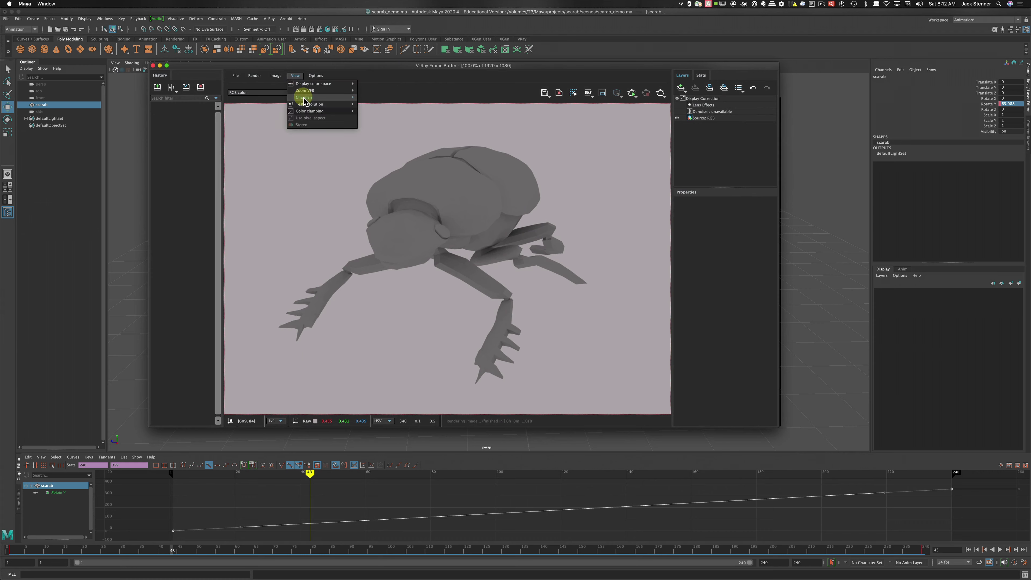
pyautogui.moveTo(317, 92)
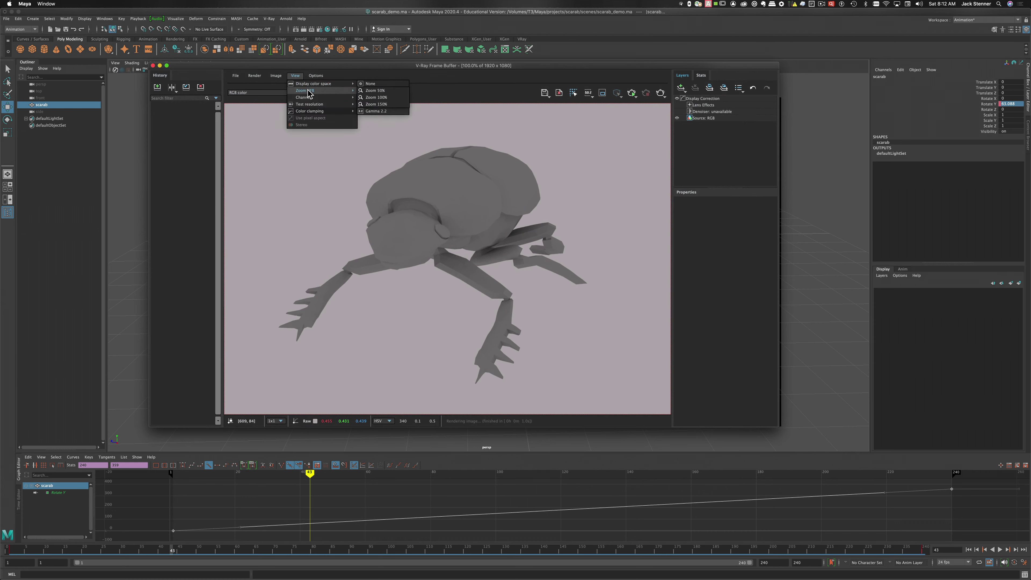
pyautogui.click(375, 91)
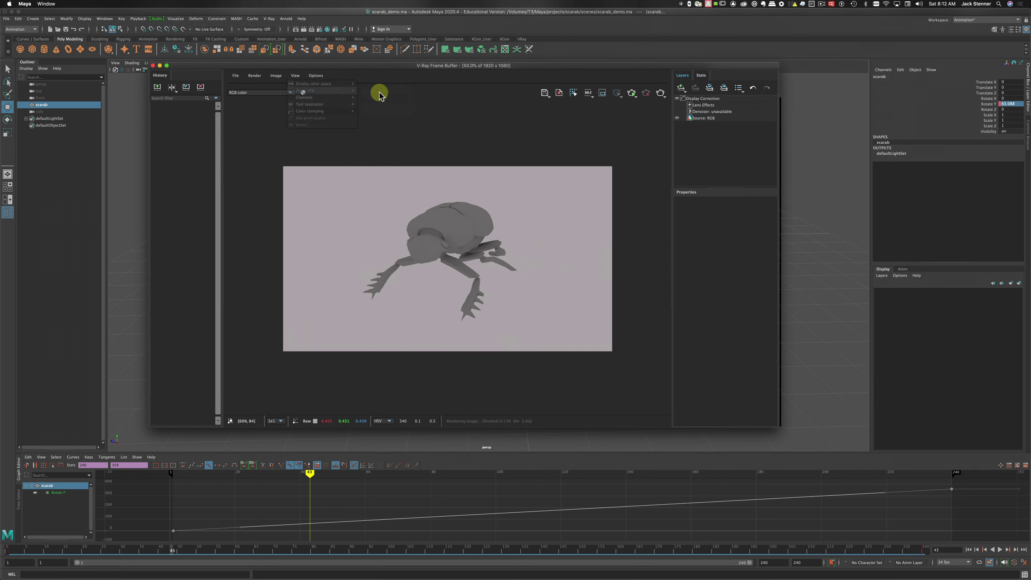
pyautogui.moveTo(511, 189); pyautogui.dragTo(560, 347)
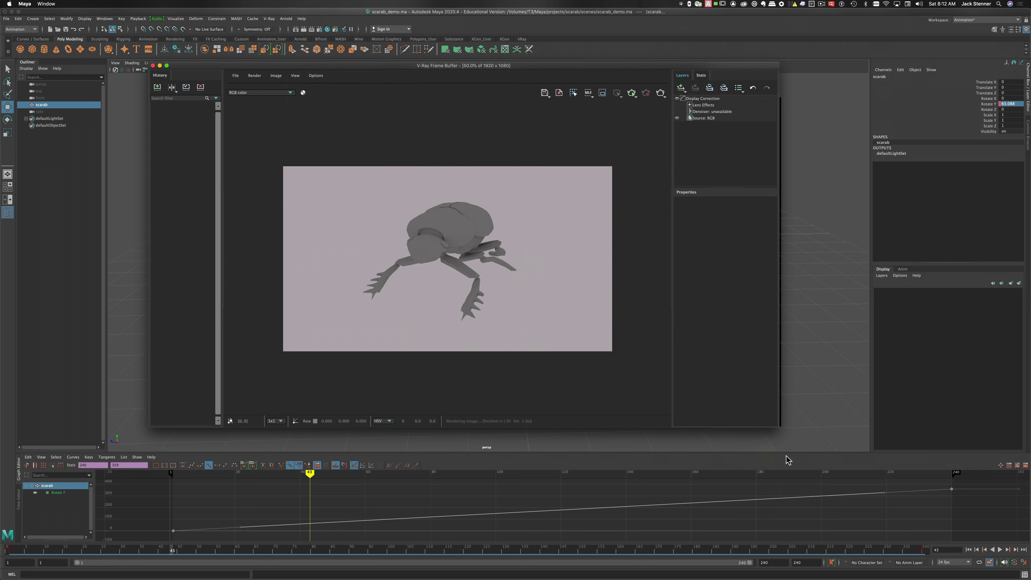
pyautogui.moveTo(780, 433); pyautogui.dragTo(701, 388)
pyautogui.click(545, 259)
pyautogui.click(487, 260)
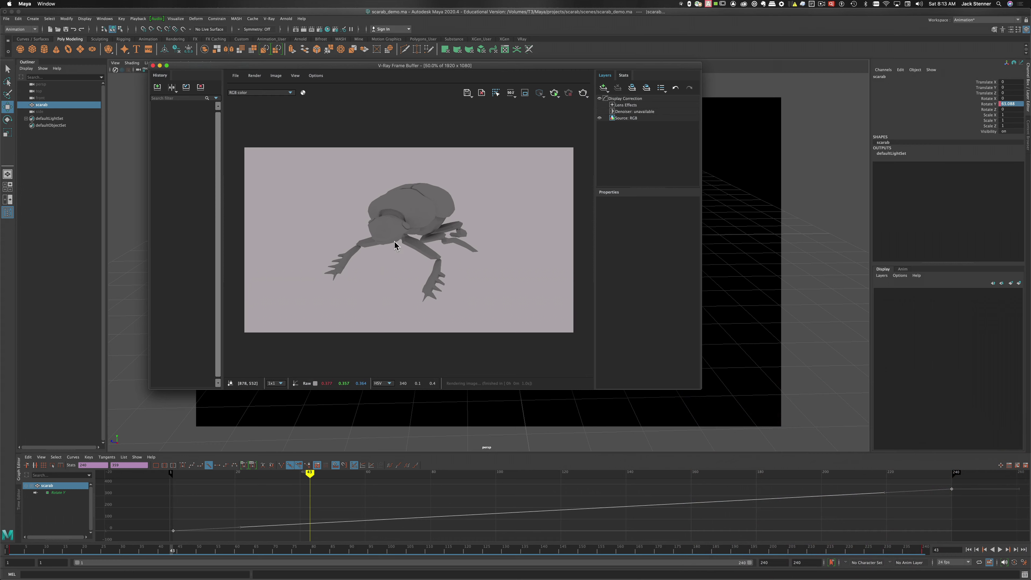
# Zoom in to inspect the rendered scarab, return to 100%, and move the frame buffer beside the model for comparison
pyautogui.scroll(-1, 408, 249)
pyautogui.scroll(4, 408, 249)
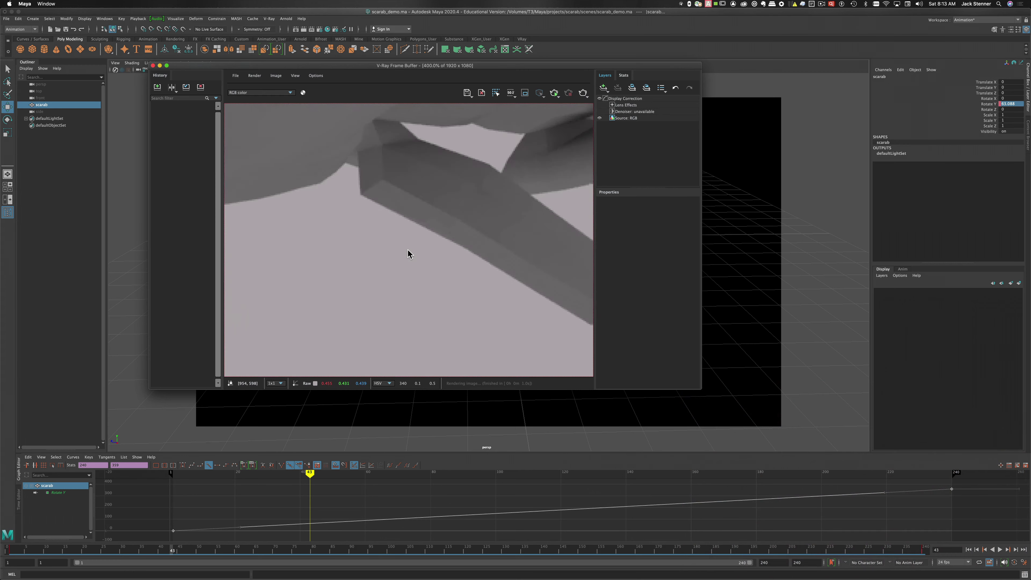
pyautogui.scroll(-2, 408, 249)
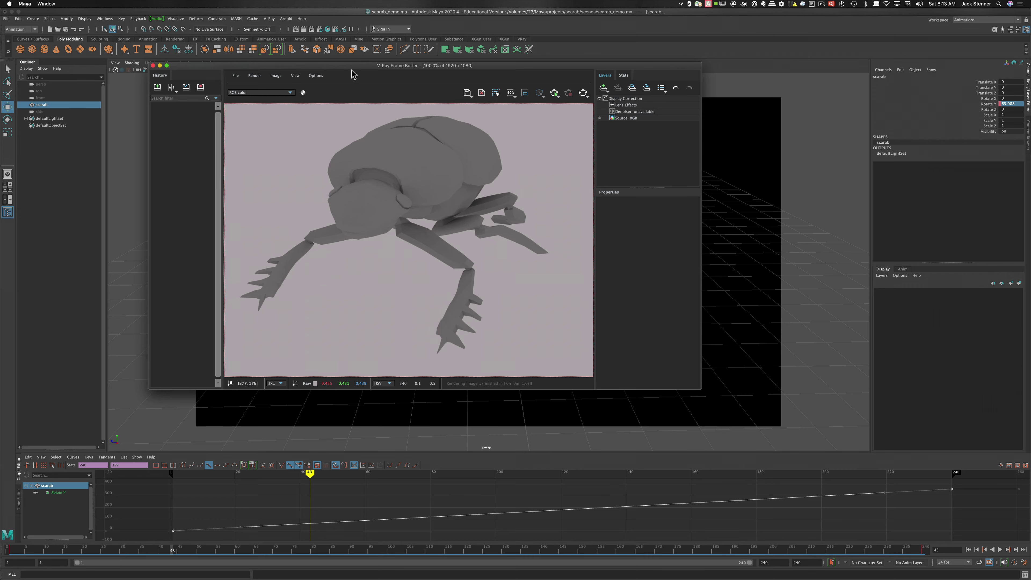
pyautogui.moveTo(349, 66); pyautogui.dragTo(743, 104)
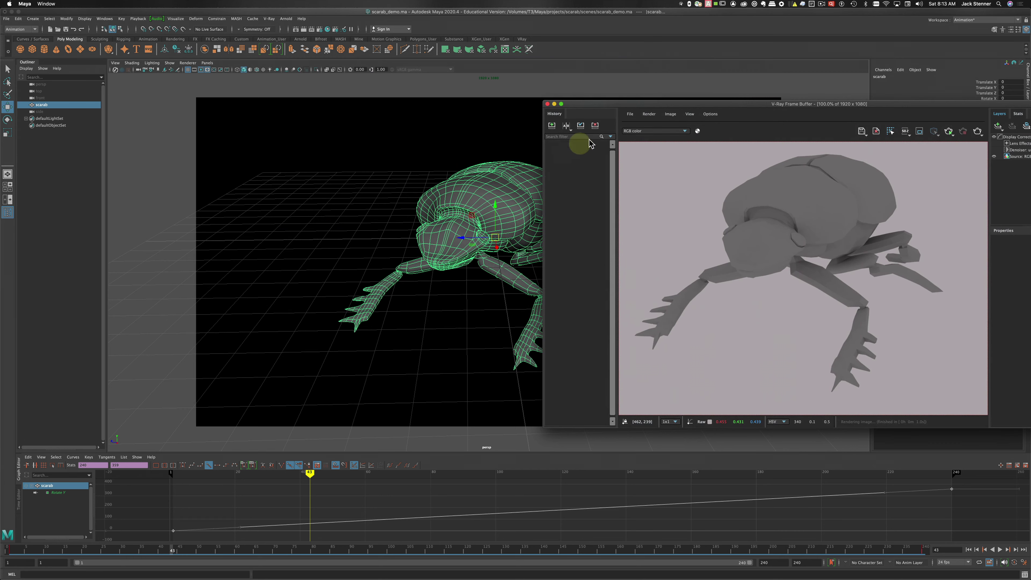
pyautogui.moveTo(606, 103); pyautogui.dragTo(674, 85)
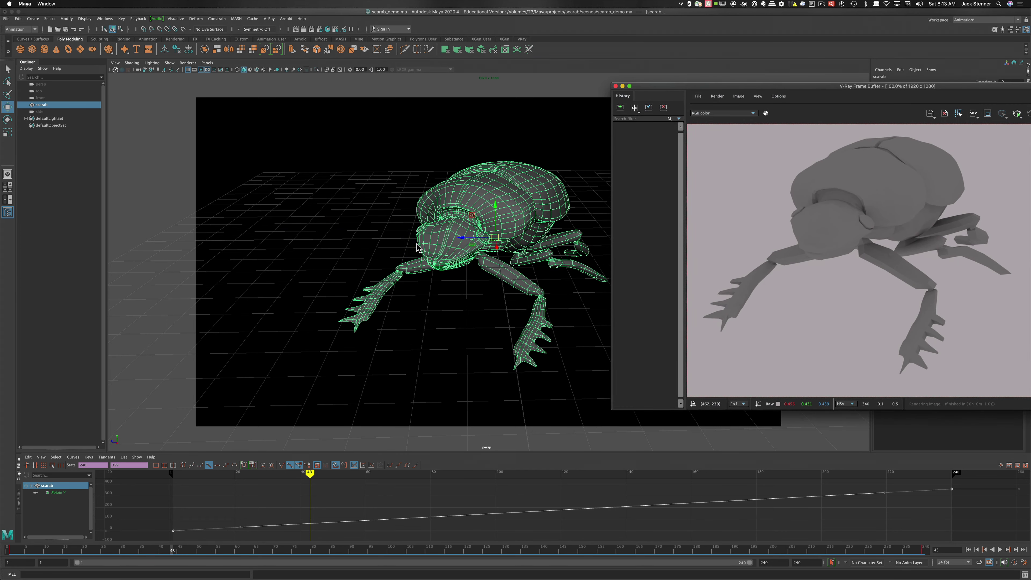
# Compare the scarab's unsmoothed and smooth preview displays in the viewport, deselecting the model and selecting it again
pyautogui.click(496, 68)
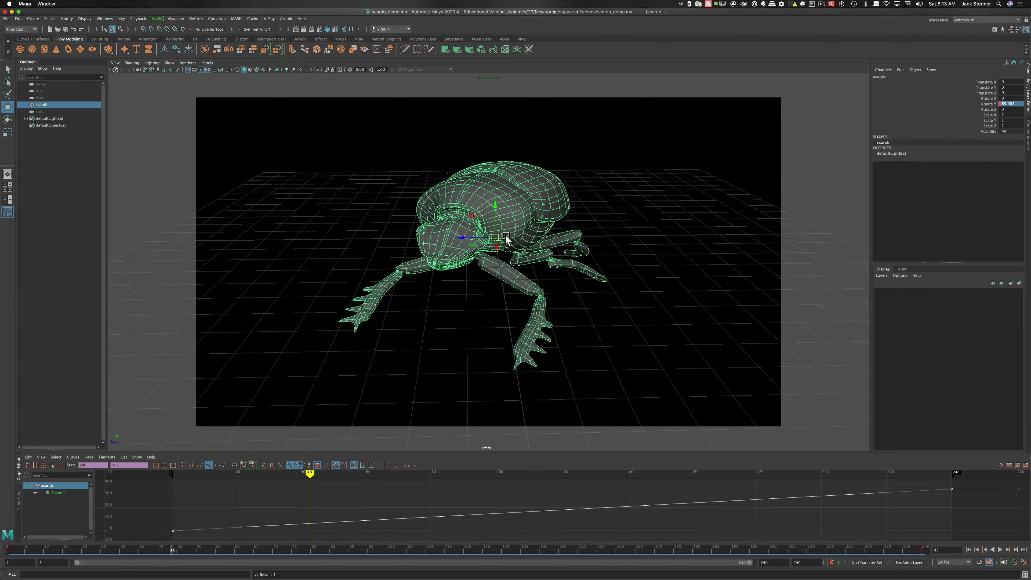
pyautogui.press('1')
pyautogui.click(610, 136)
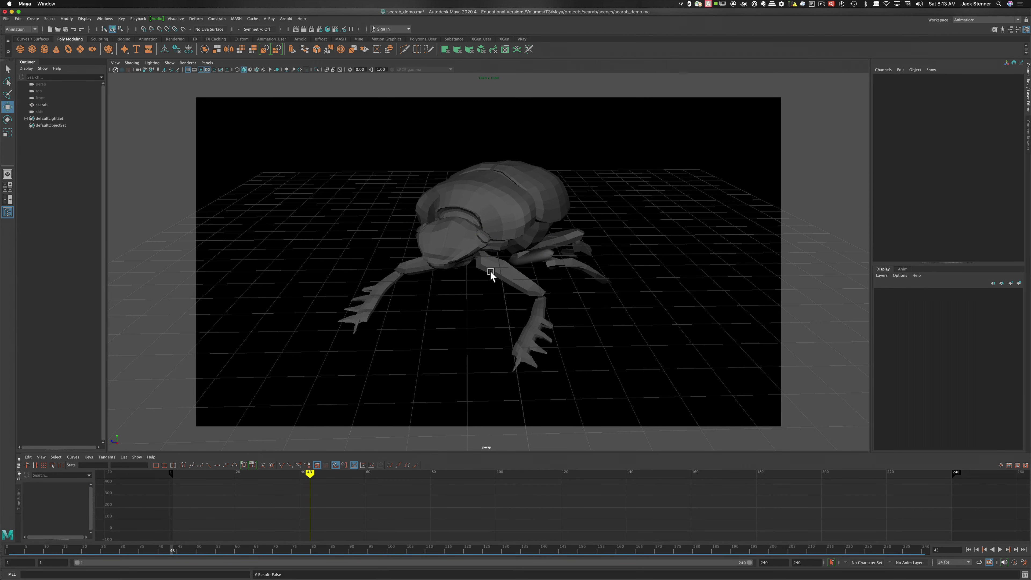
pyautogui.press('3')
pyautogui.click(506, 226)
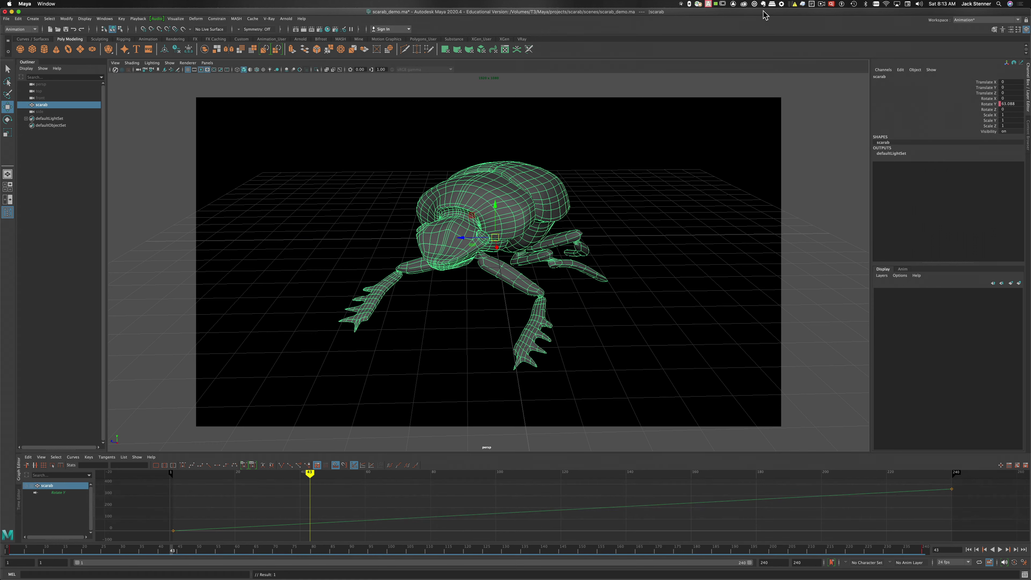
# Bring the V-Ray Frame Buffer forward and reopen the Render Settings, moving the settings window clear of the scarab's front leg
pyautogui.click(47, 3)
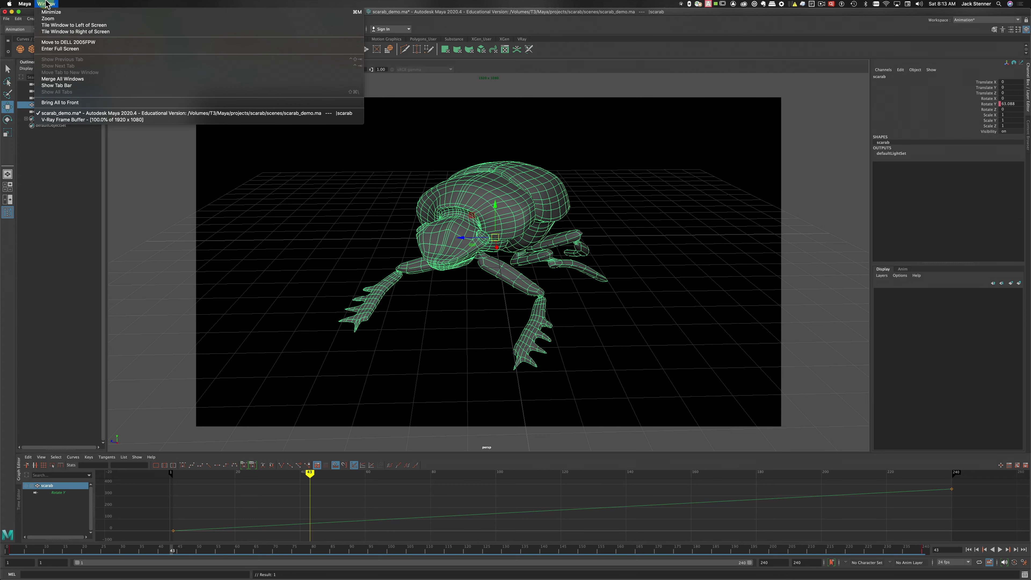
pyautogui.click(69, 120)
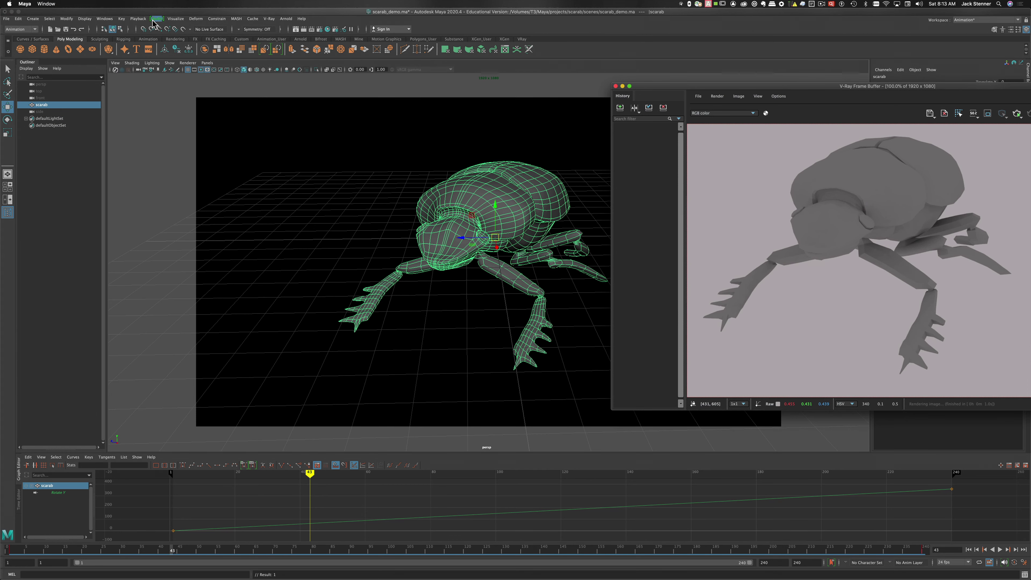
pyautogui.click(105, 18)
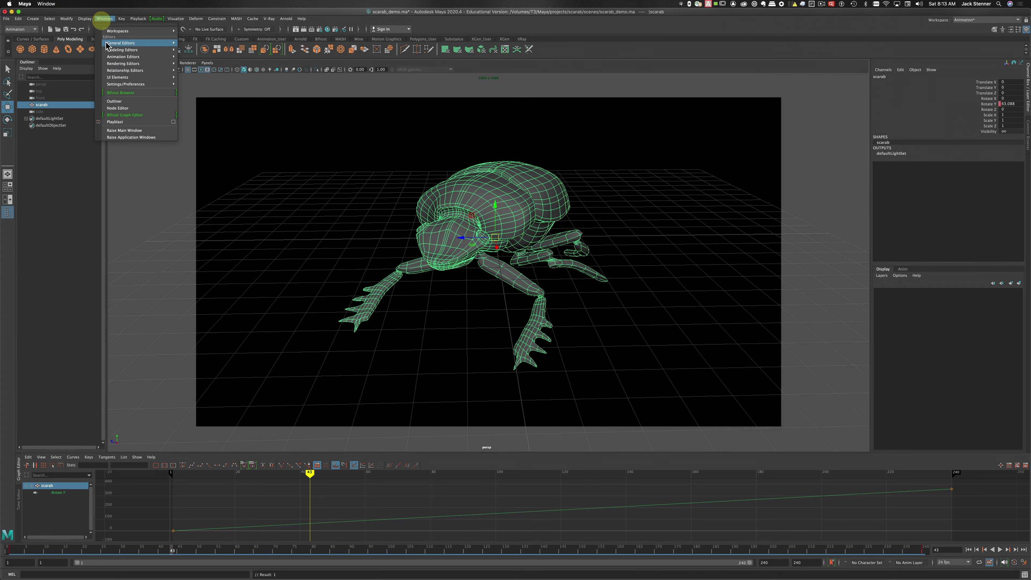
pyautogui.moveTo(111, 57)
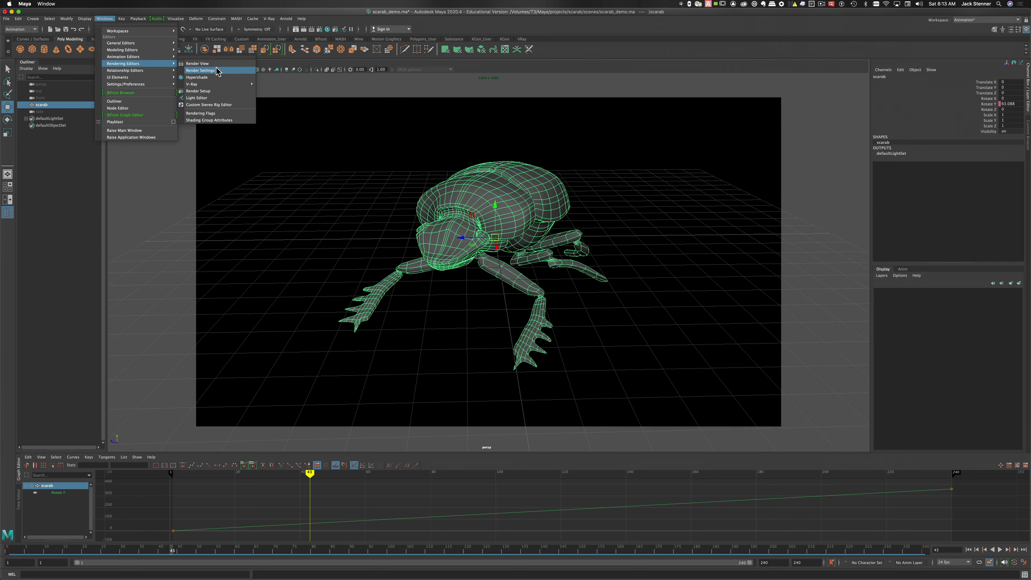
pyautogui.click(216, 71)
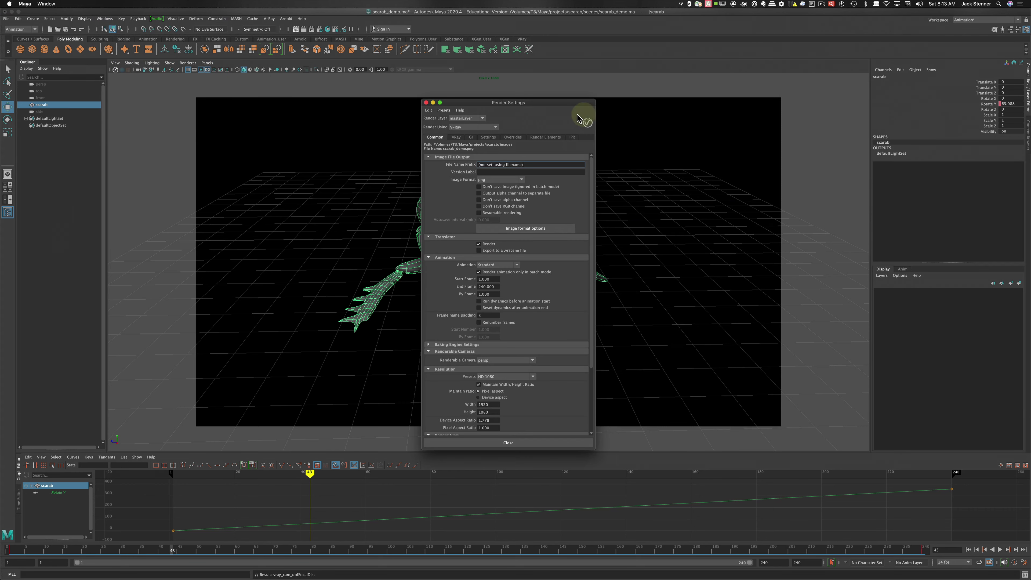
pyautogui.moveTo(570, 104); pyautogui.dragTo(601, 81)
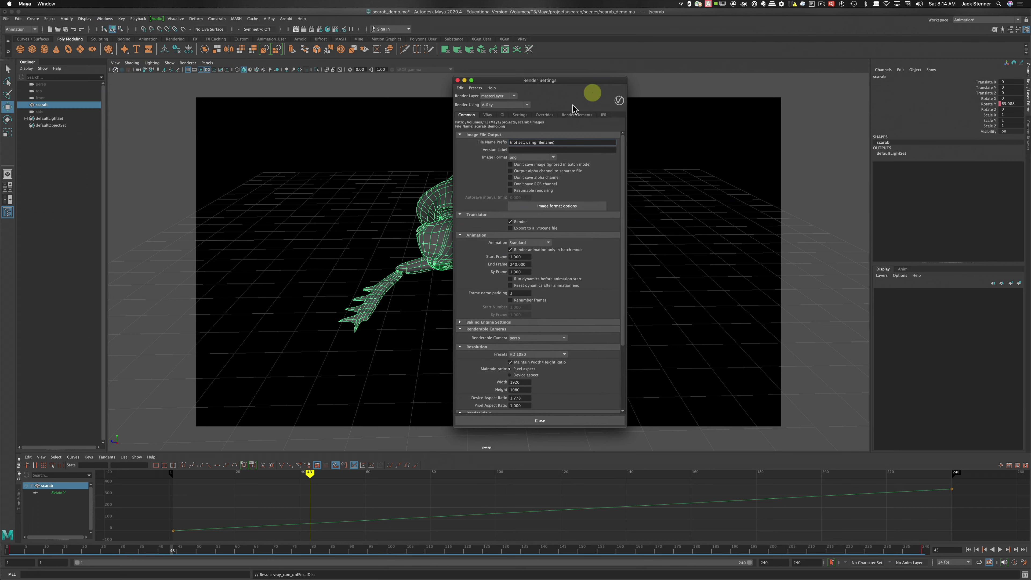
# Enable viewport subdivision in the V-Ray geometry overrides and close the Render Settings
pyautogui.click(544, 114)
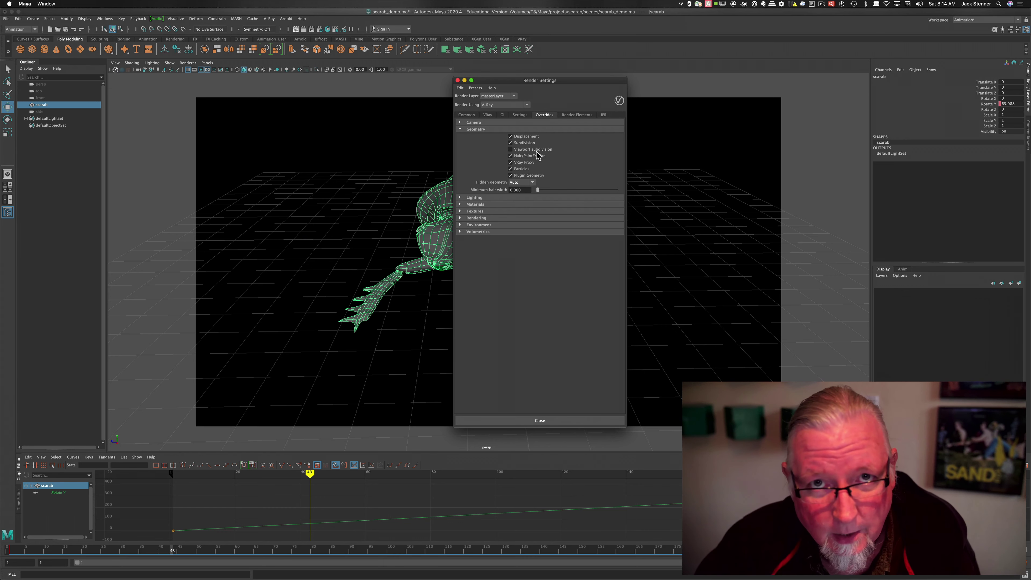
pyautogui.click(510, 150)
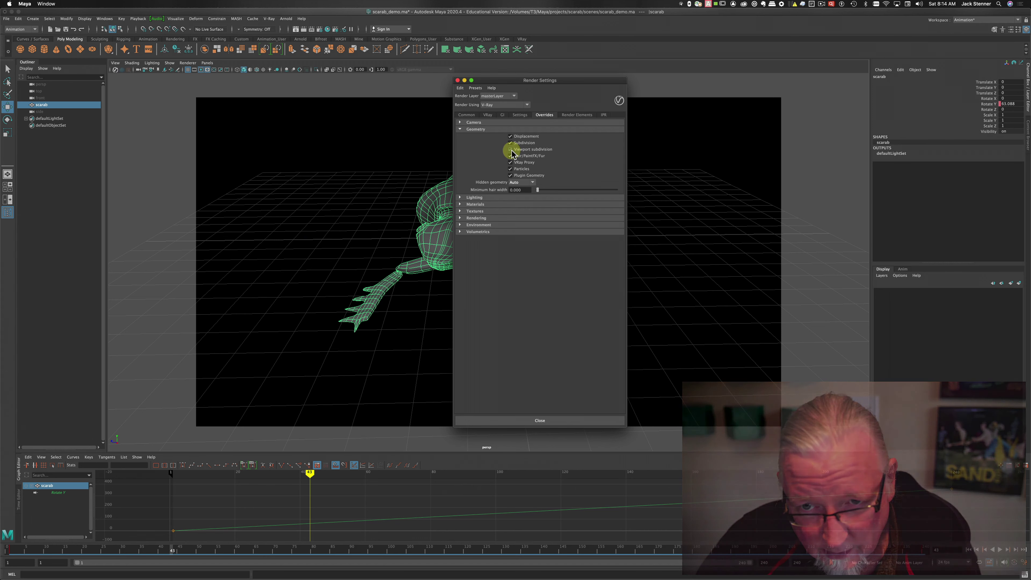
pyautogui.click(539, 420)
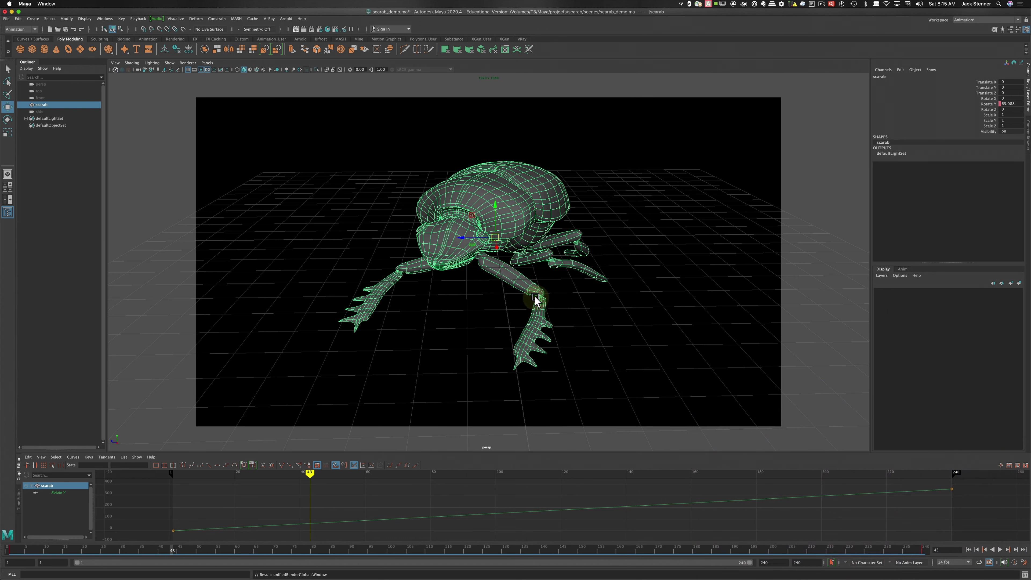
# Render the current frame again, inspect the scarab's smoothness in the V-Ray Frame Buffer, and close the buffer
pyautogui.click(303, 29)
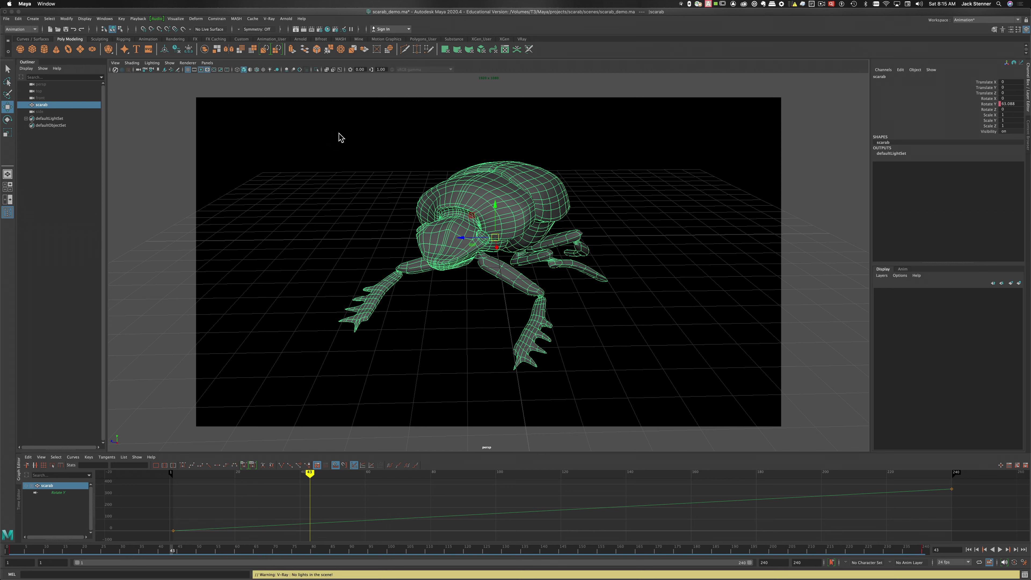
pyautogui.click(47, 4)
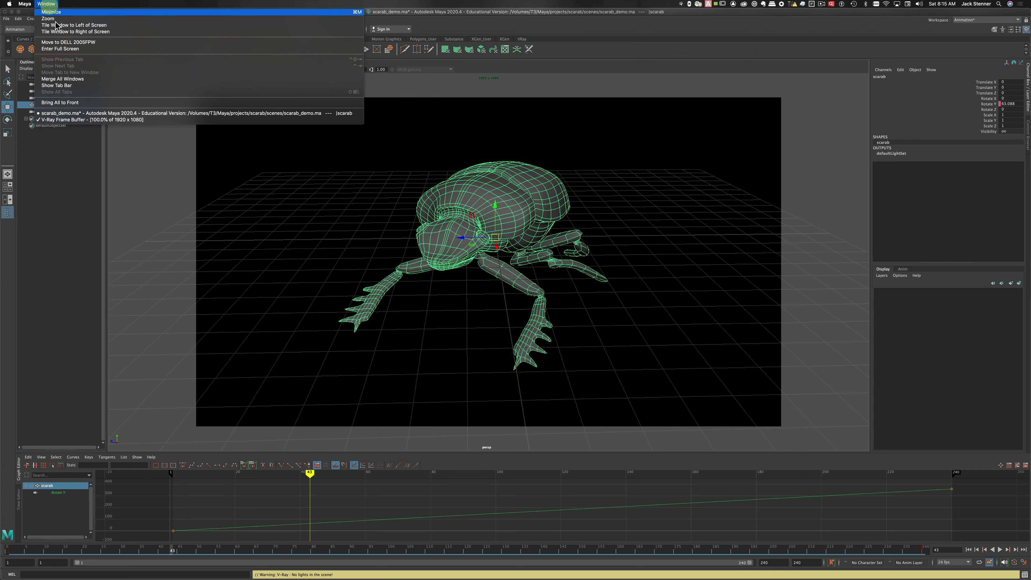
pyautogui.click(74, 120)
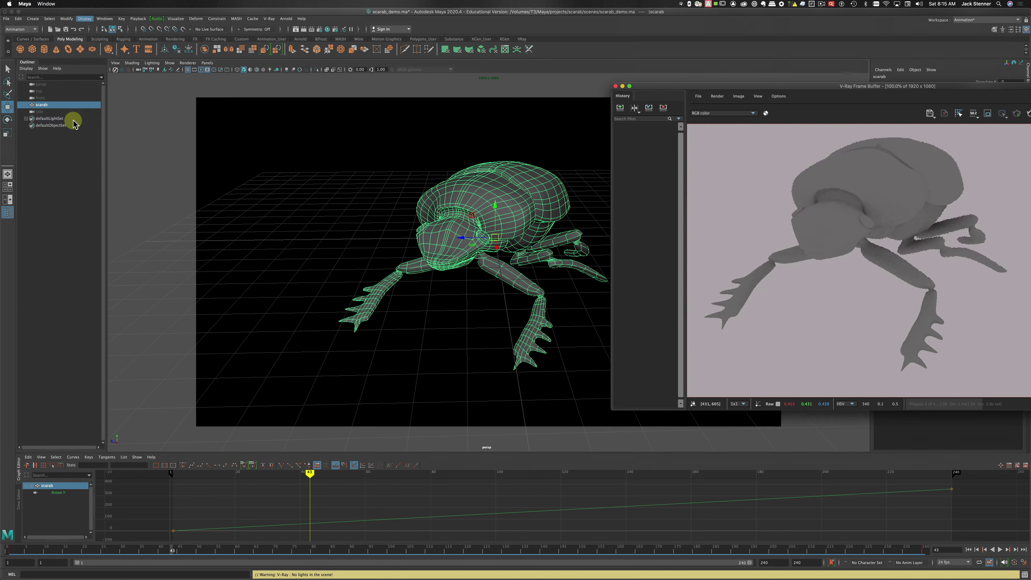
pyautogui.moveTo(796, 85); pyautogui.dragTo(587, 85)
pyautogui.click(667, 279)
pyautogui.click(724, 329)
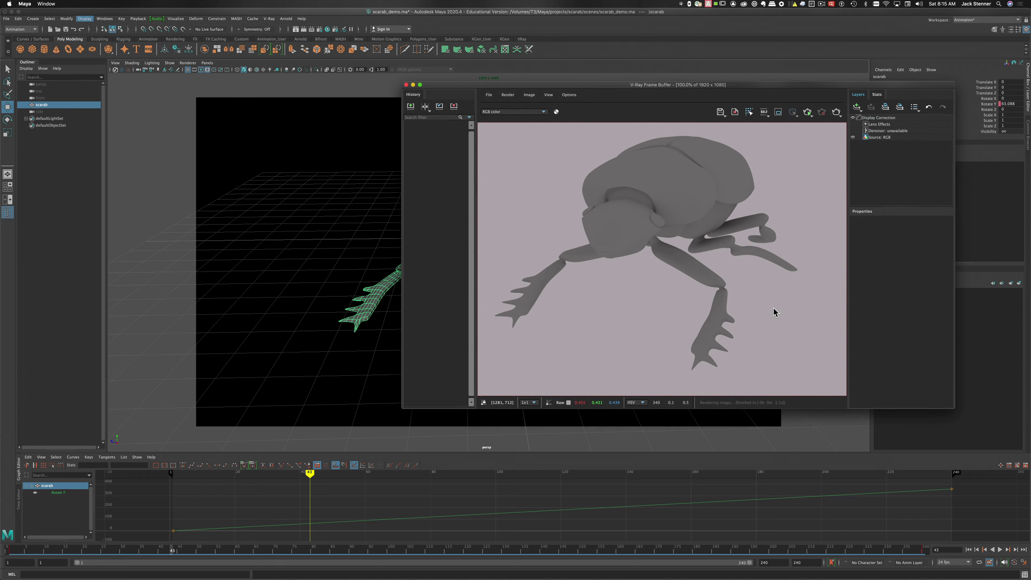
pyautogui.click(406, 85)
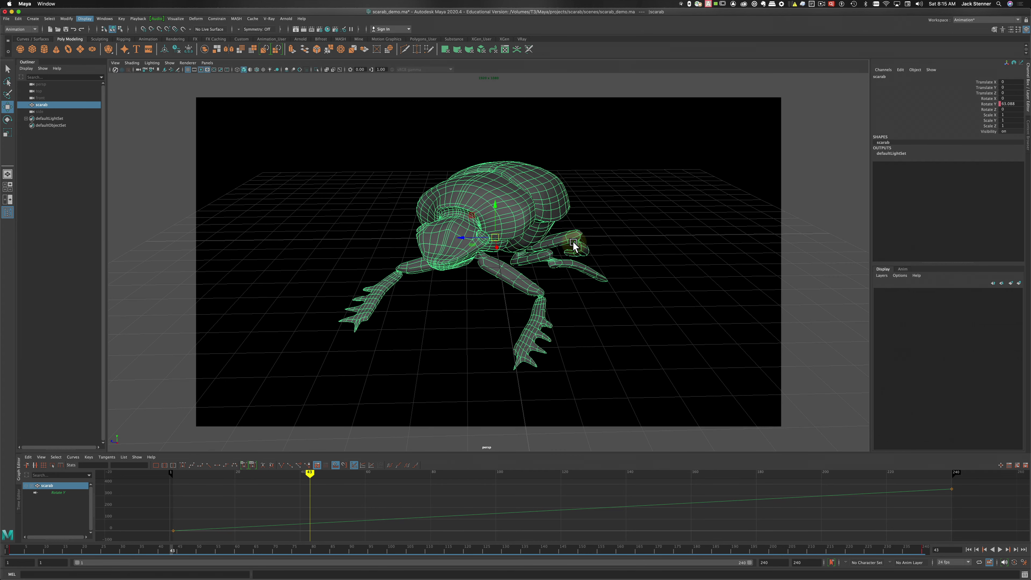
pyautogui.click(581, 321)
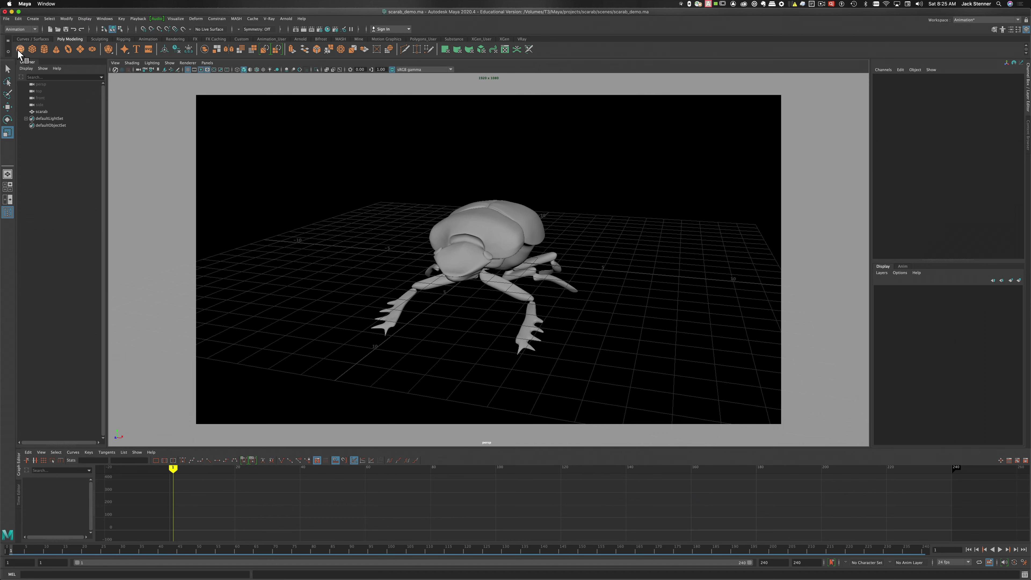
# Create a polygon cylinder at the origin and scale it into a wide disc, about 8.92 in X and Z and 0.32 in Y
pyautogui.click(44, 48)
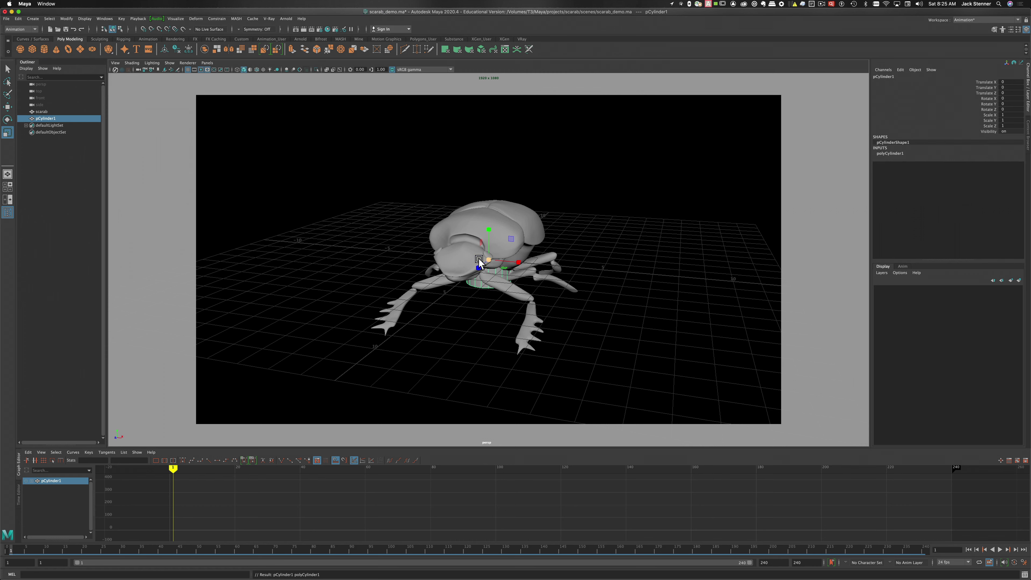
pyautogui.moveTo(478, 258); pyautogui.dragTo(547, 268)
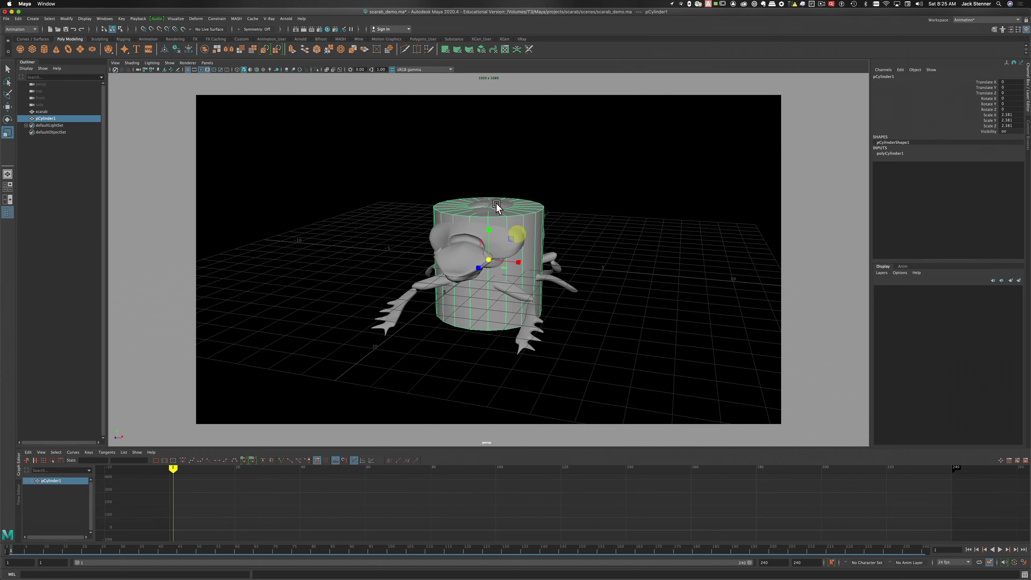
pyautogui.moveTo(488, 231); pyautogui.dragTo(488, 262)
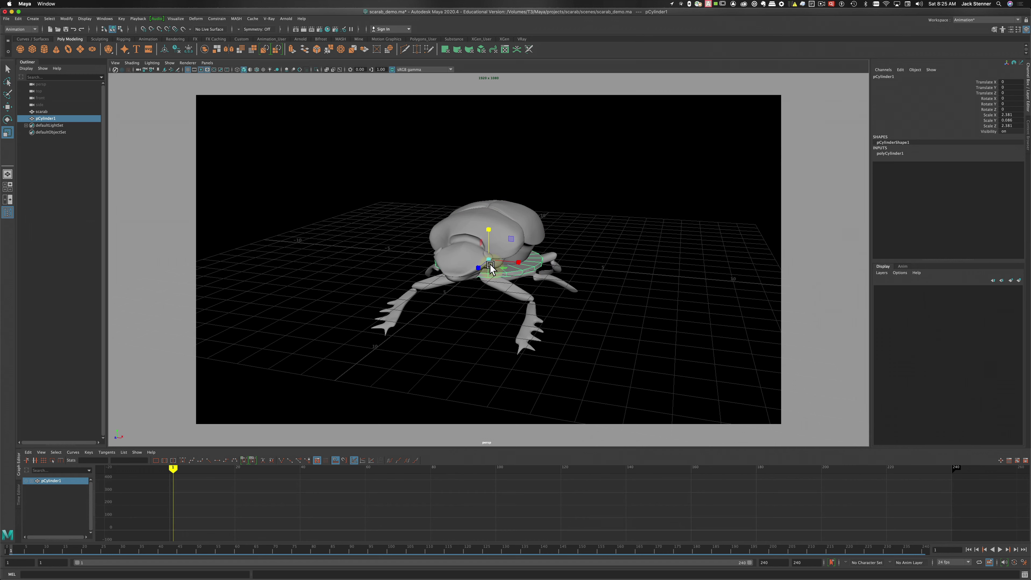
pyautogui.moveTo(490, 261); pyautogui.dragTo(699, 303)
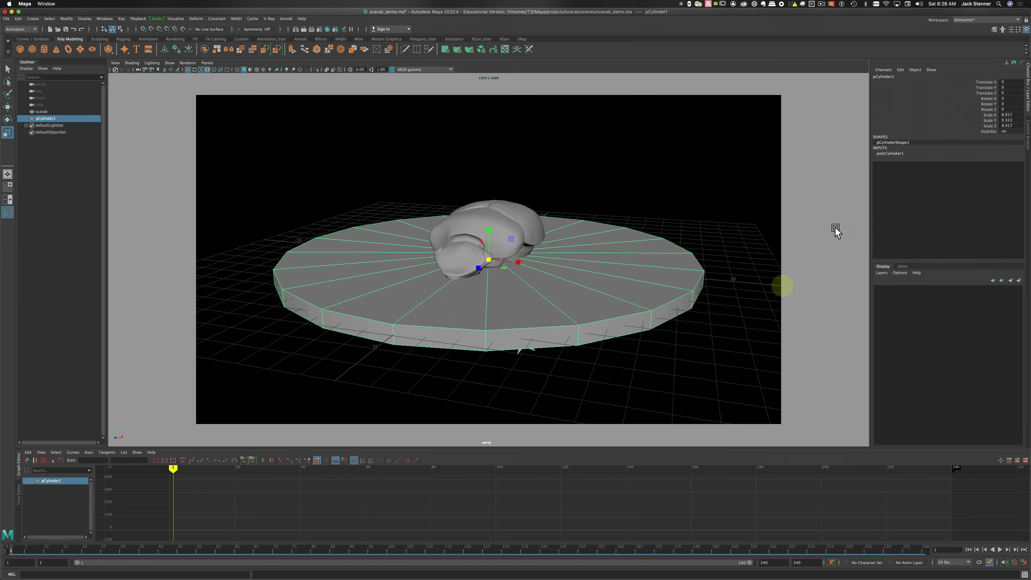
# Set both the cap subdivisions and the height subdivisions of the cylinder to 4
pyautogui.click(895, 154)
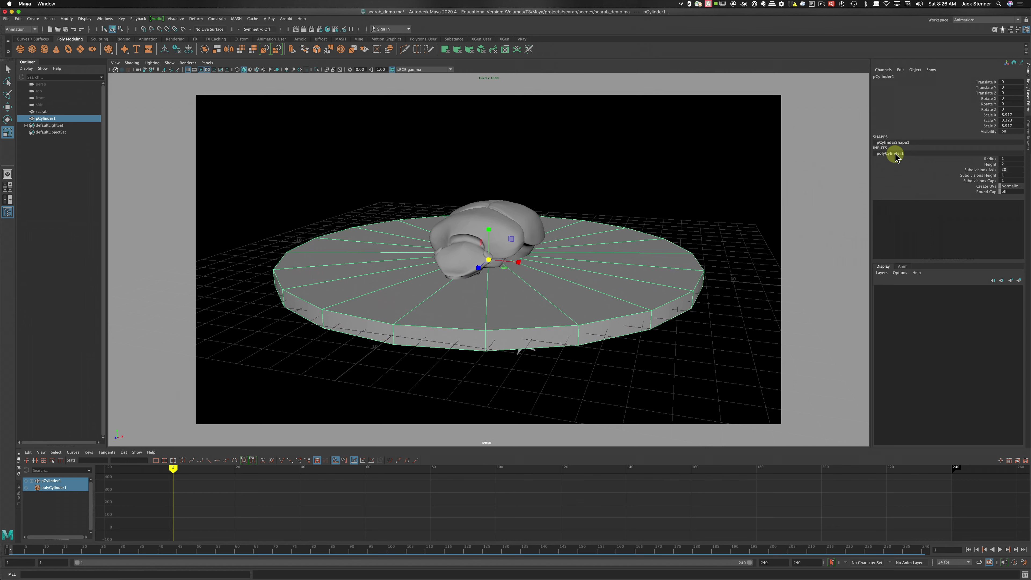
pyautogui.click(1009, 181)
pyautogui.write('4')
pyautogui.press('Return')
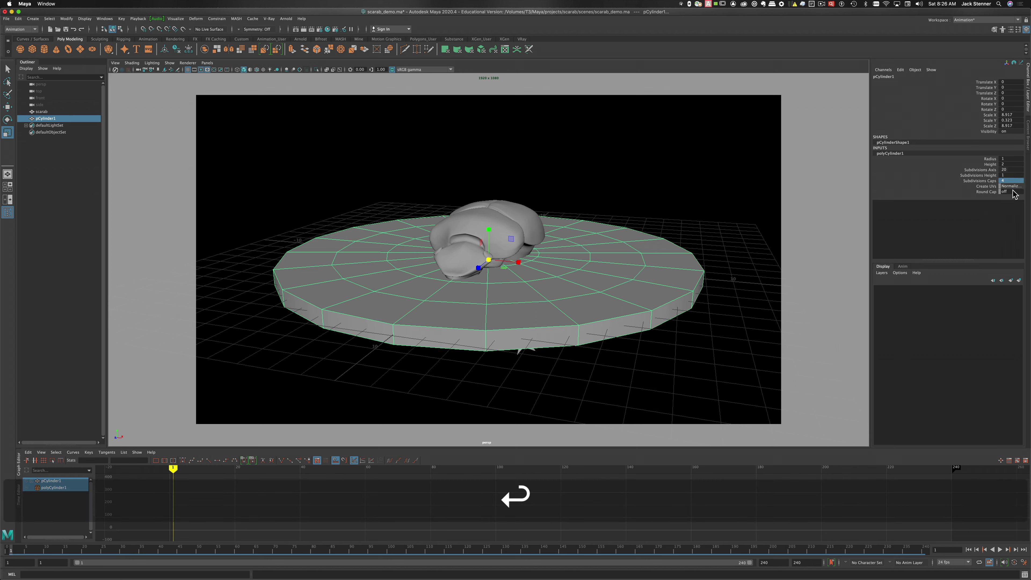
pyautogui.click(1011, 174)
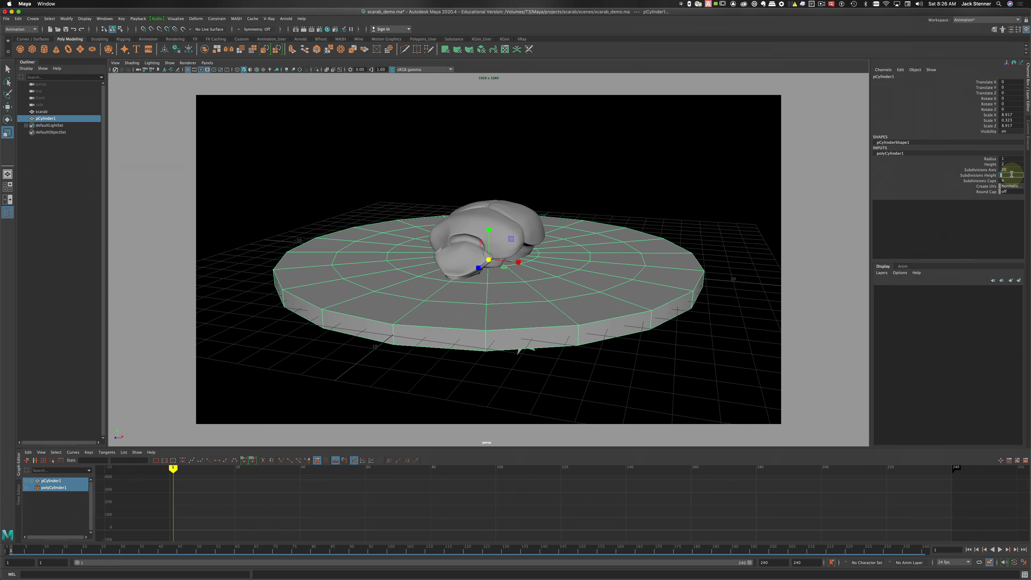
pyautogui.write('4')
pyautogui.press('Return')
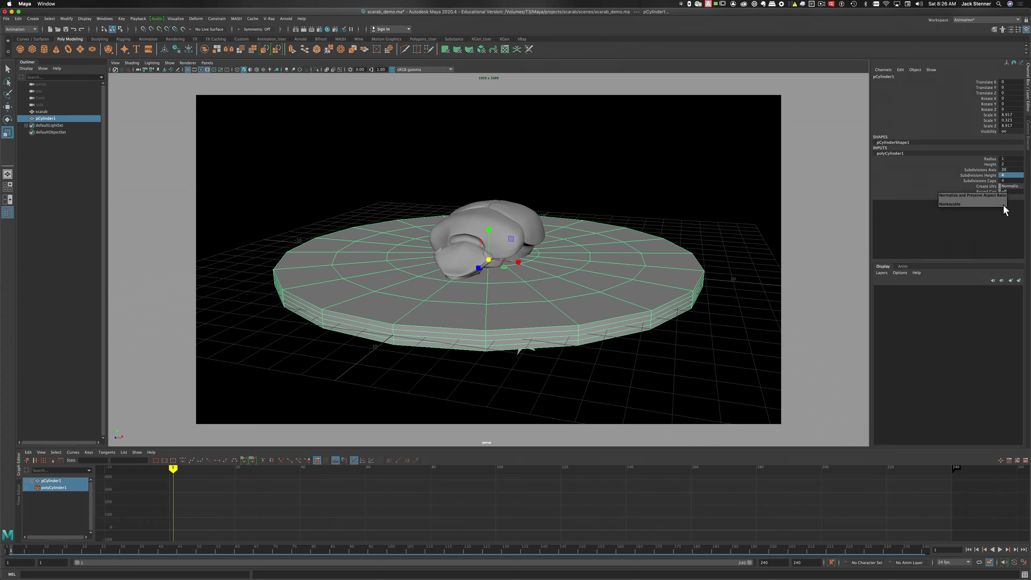
# Set the cylinder's height to 4 and turn on its round cap, displaying the disc with smooth preview
pyautogui.doubleClick(1008, 163)
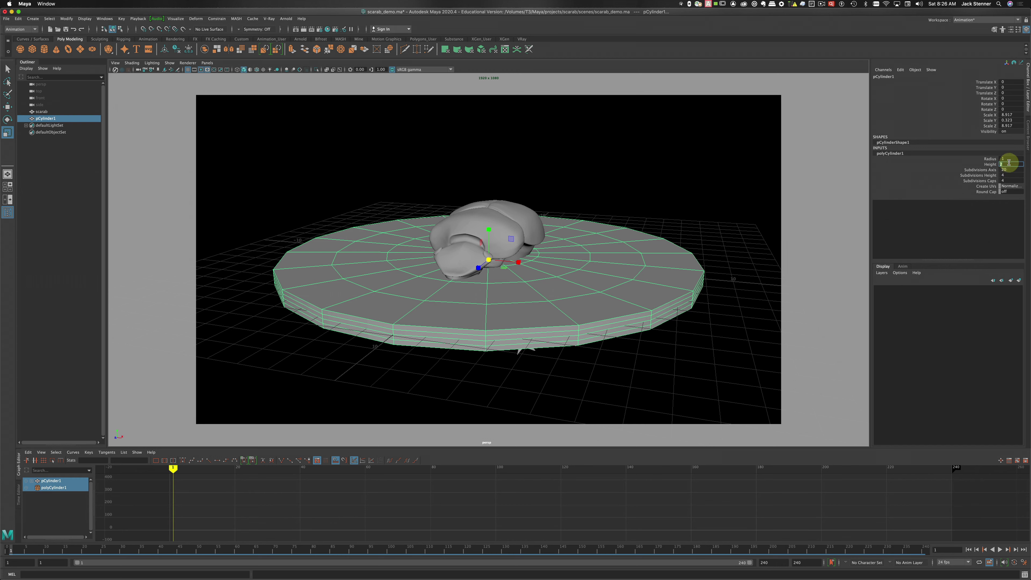
pyautogui.write('4')
pyautogui.press('Return')
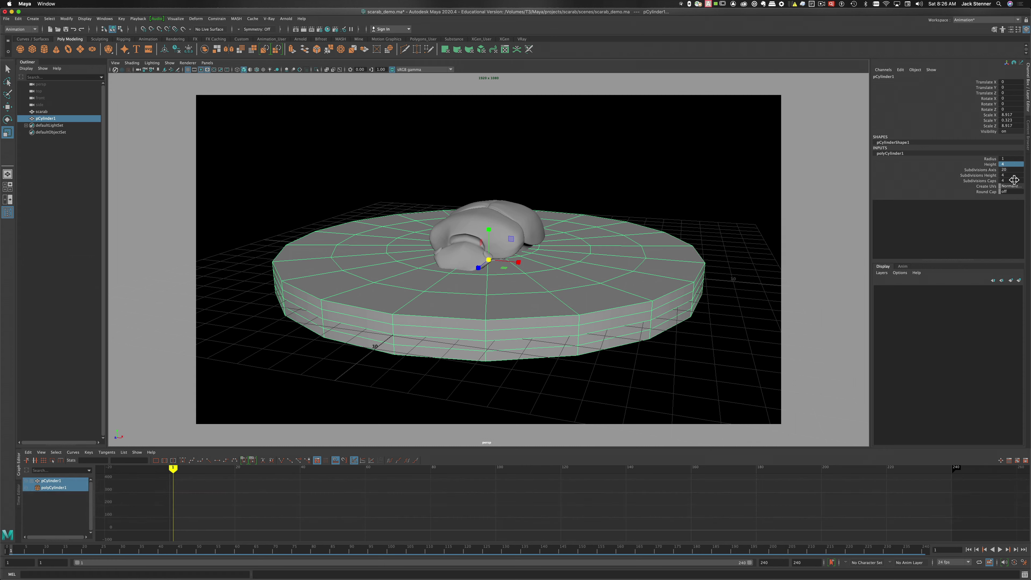
pyautogui.doubleClick(1010, 191)
pyautogui.write('on')
pyautogui.press('Return')
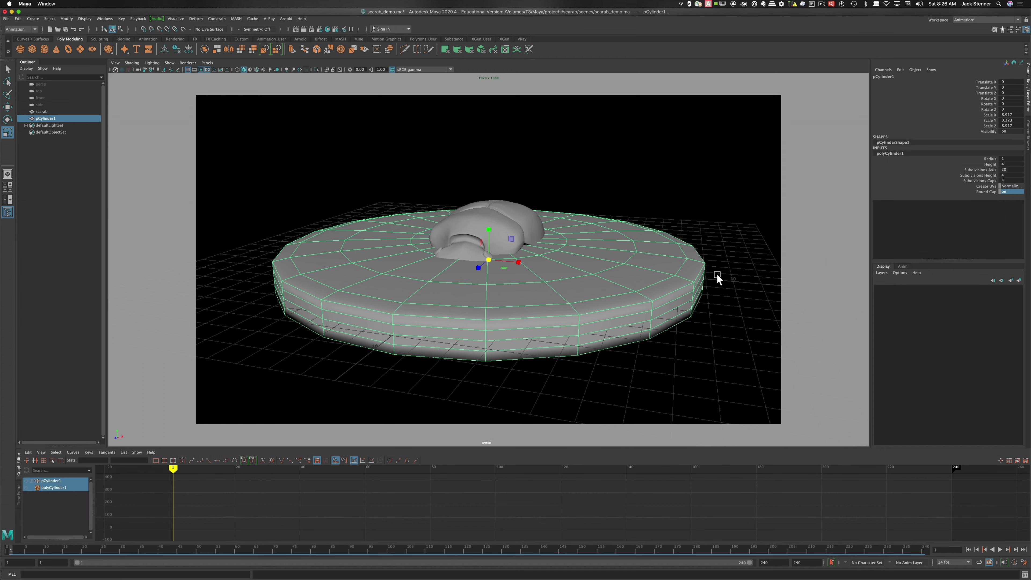
pyautogui.press('3')
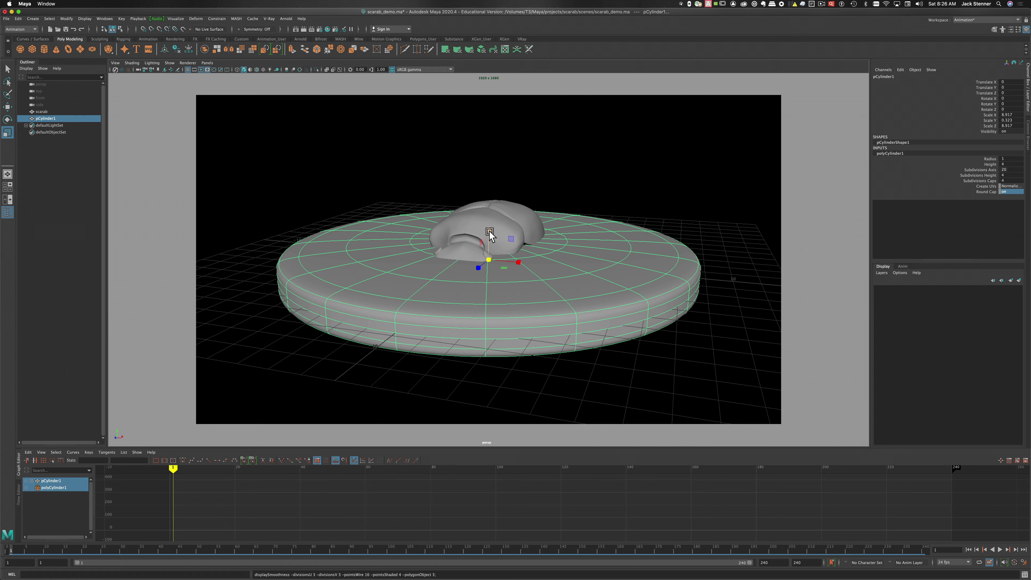
# Flatten the disc to about 0.06 in Y scale and lower it beneath the scarab to about -2.26 in Y, hiding the grid
pyautogui.moveTo(489, 233); pyautogui.dragTo(493, 259)
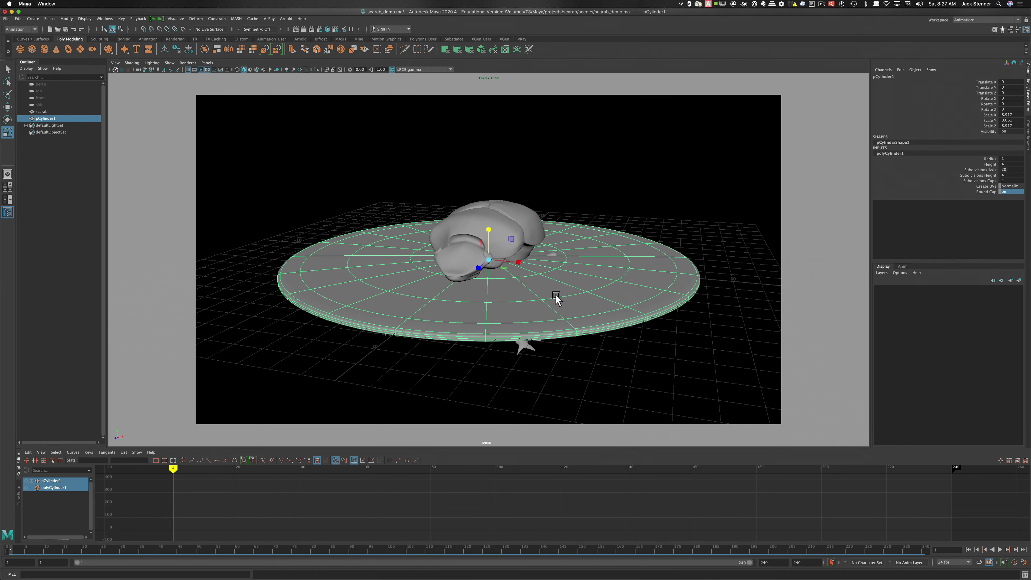
pyautogui.press('w')
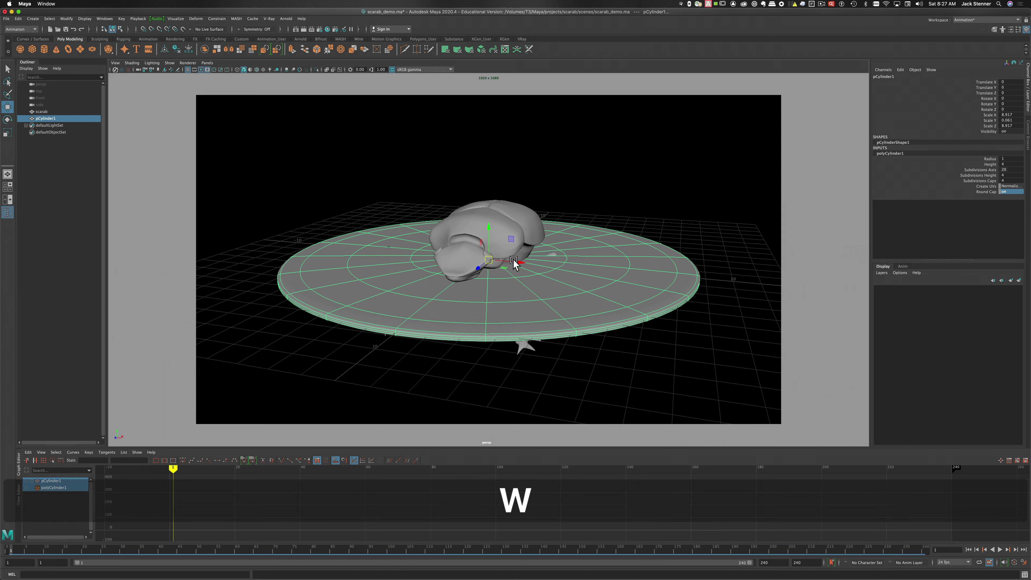
pyautogui.moveTo(487, 232); pyautogui.dragTo(489, 250)
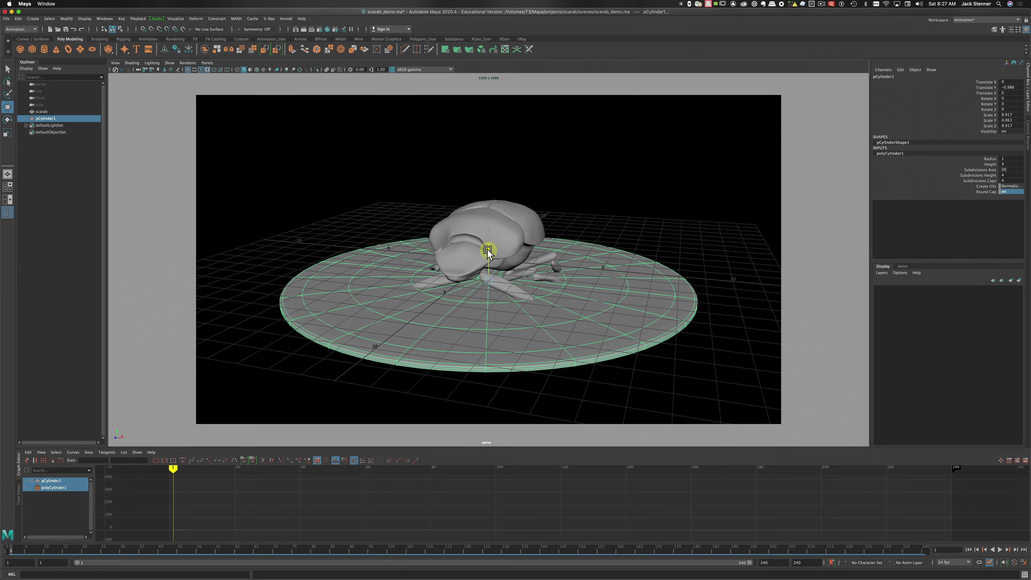
pyautogui.click(187, 70)
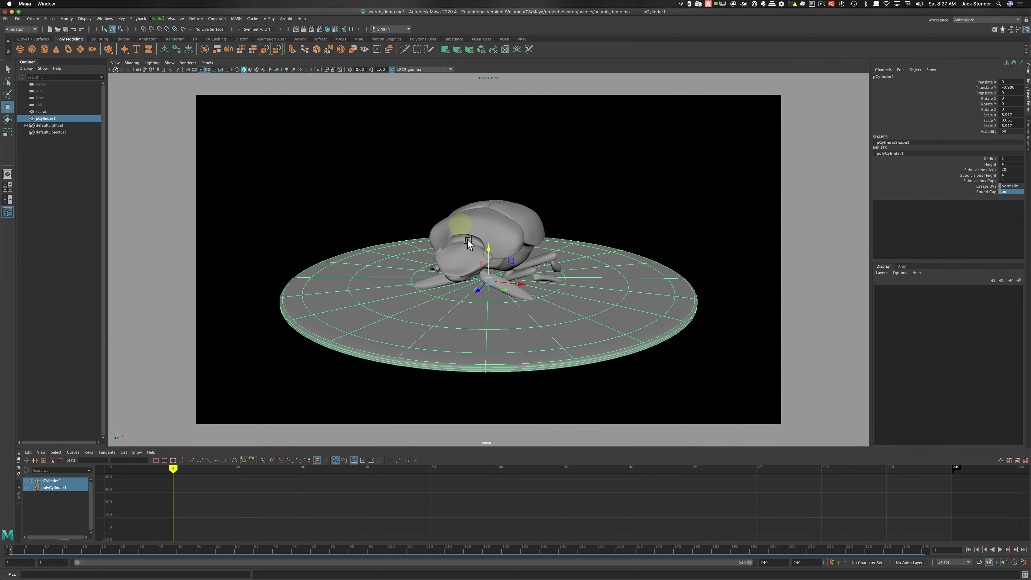
pyautogui.moveTo(487, 248); pyautogui.dragTo(485, 276)
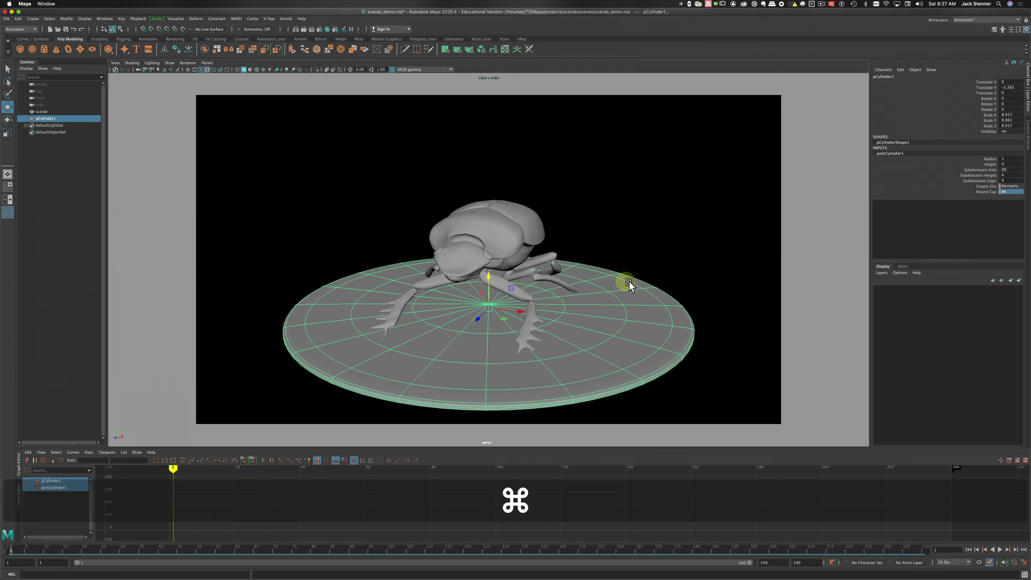
# Tilt the scarab slightly, about -2.5 degrees in X, to level its front and hind feet above the disc
pyautogui.keyDown('super'); pyautogui.moveTo(627, 283); pyautogui.dragTo(570, 270); pyautogui.keyUp('super')
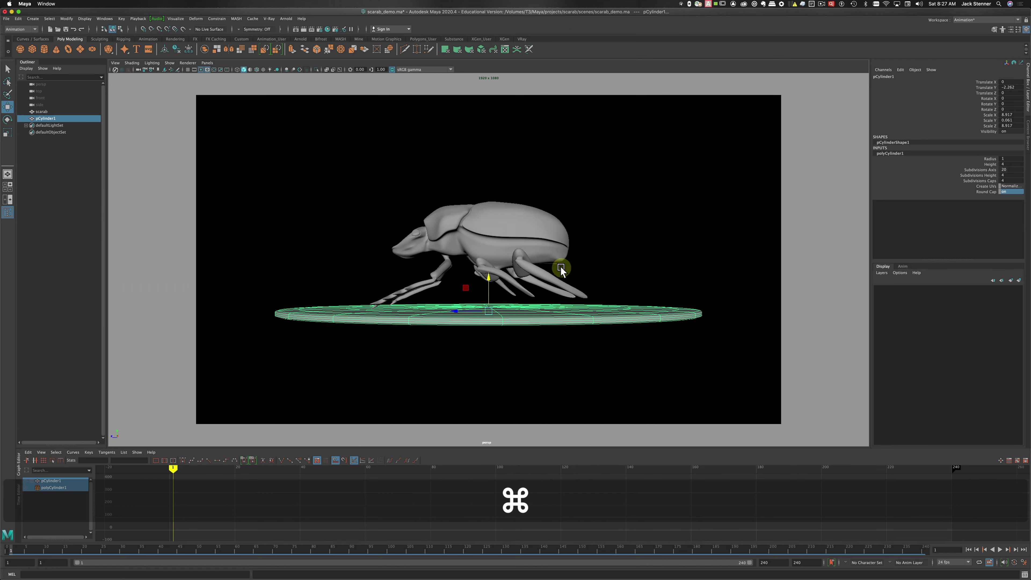
pyautogui.click(541, 248)
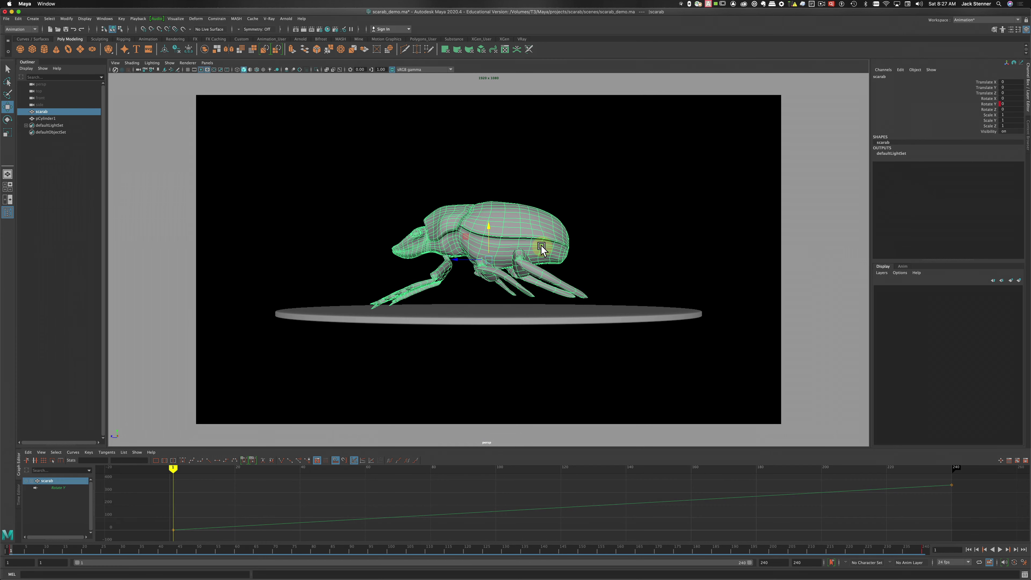
pyautogui.press('e')
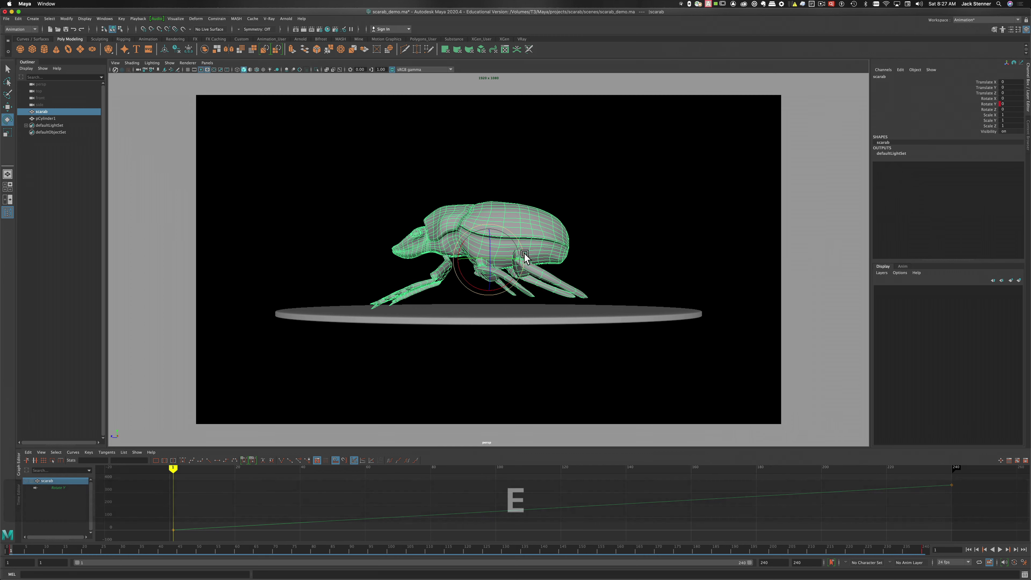
pyautogui.moveTo(521, 254); pyautogui.dragTo(519, 255)
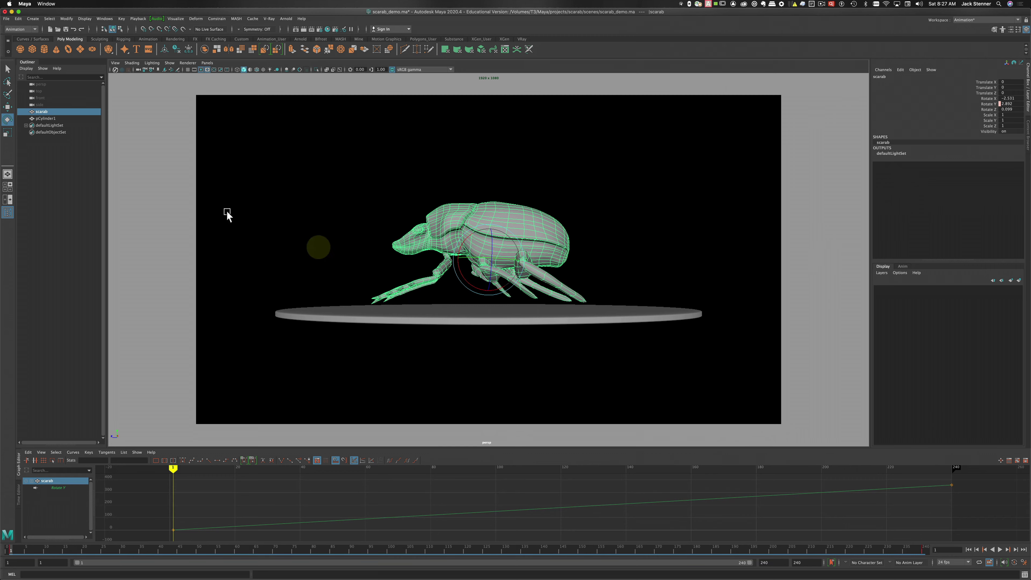
# Raise the disc to about -2.0 in Y so it meets the scarab's feet, checking the contact from several angles
pyautogui.click(49, 118)
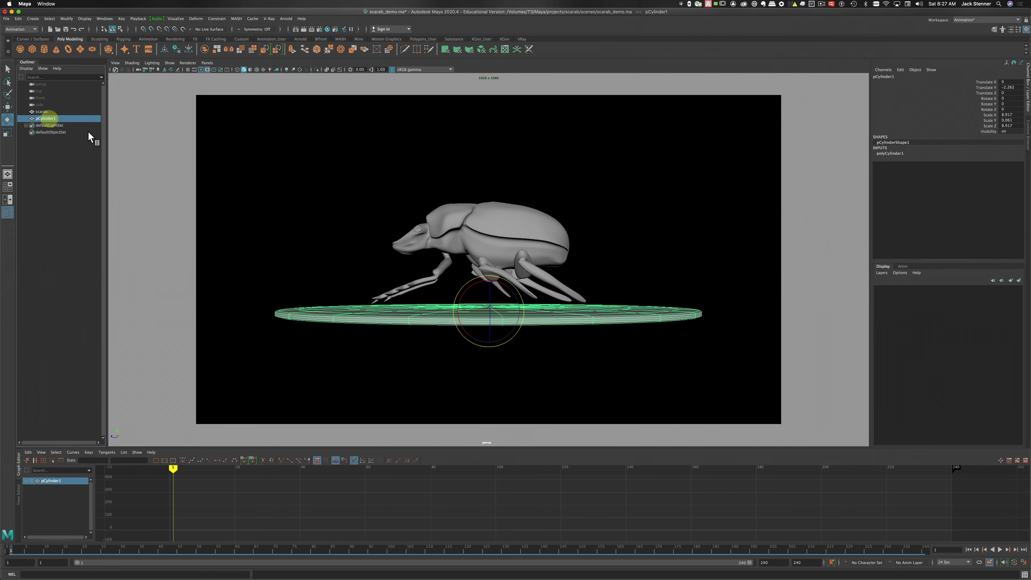
pyautogui.press('w')
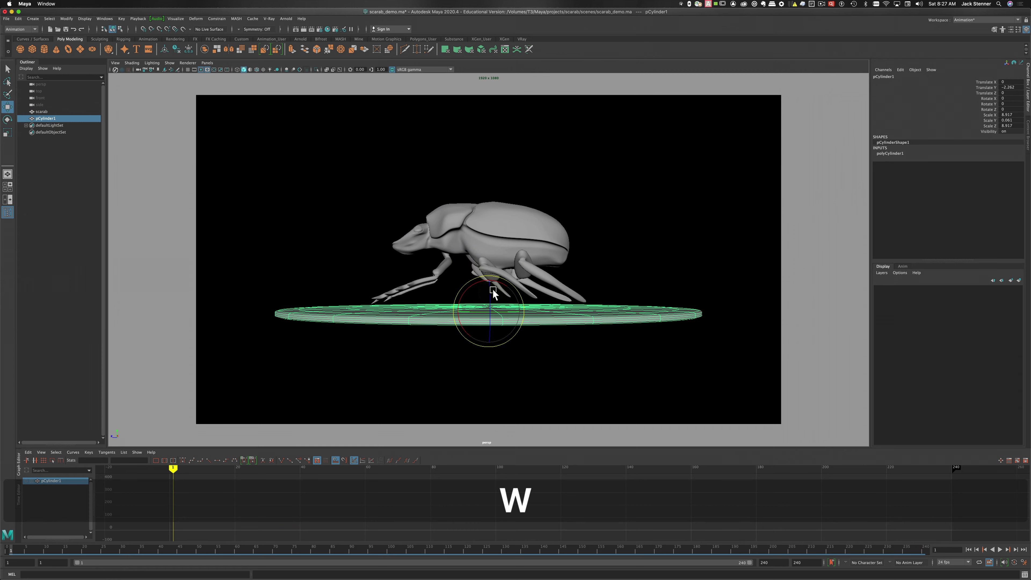
pyautogui.moveTo(489, 280); pyautogui.dragTo(594, 297)
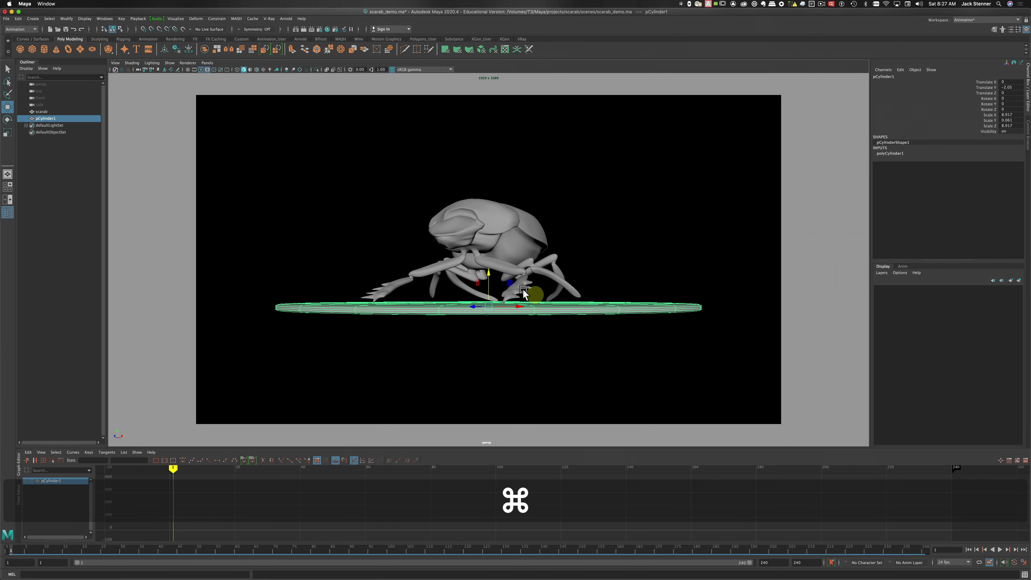
pyautogui.moveTo(489, 273); pyautogui.dragTo(489, 272)
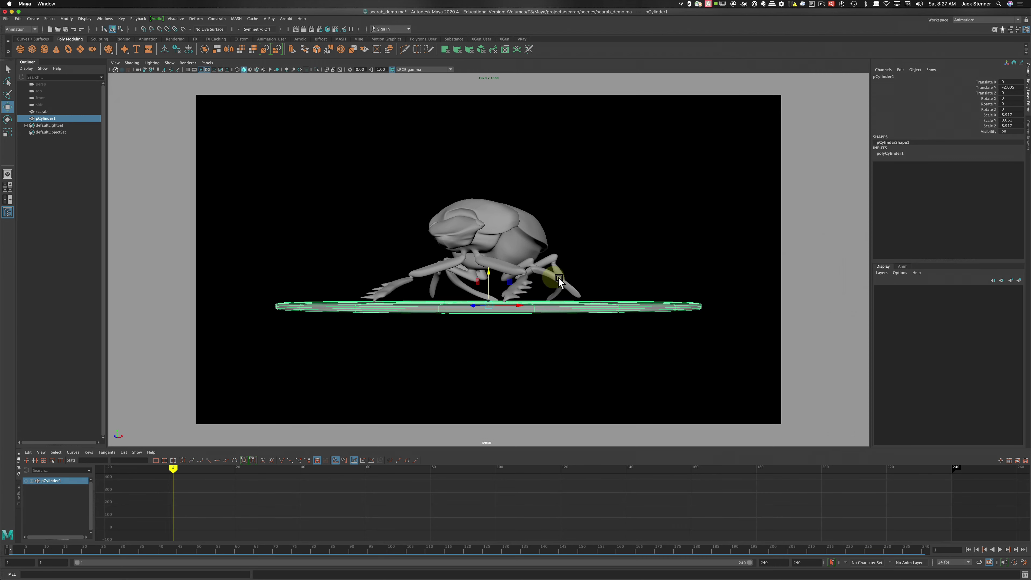
pyautogui.moveTo(579, 262)
pyautogui.keyDown('alt'); pyautogui.mouseDown()
pyautogui.moveTo(585, 276)
pyautogui.moveTo(598, 268)
pyautogui.mouseUp(); pyautogui.keyUp('alt')
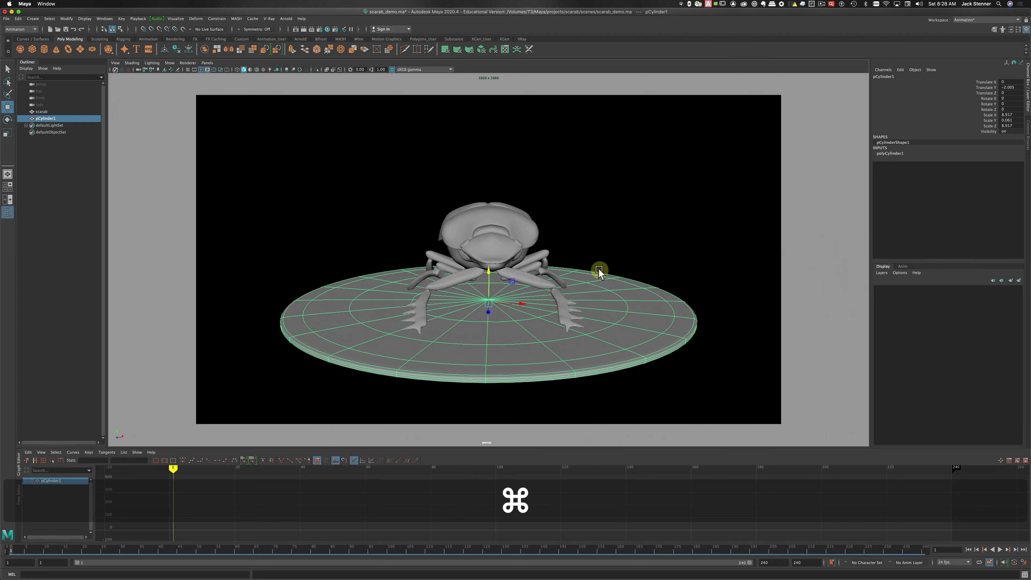
# Frame the scarab and disc from the front, preview the turntable animation, and save the scene
pyautogui.scroll(10, 598, 269)
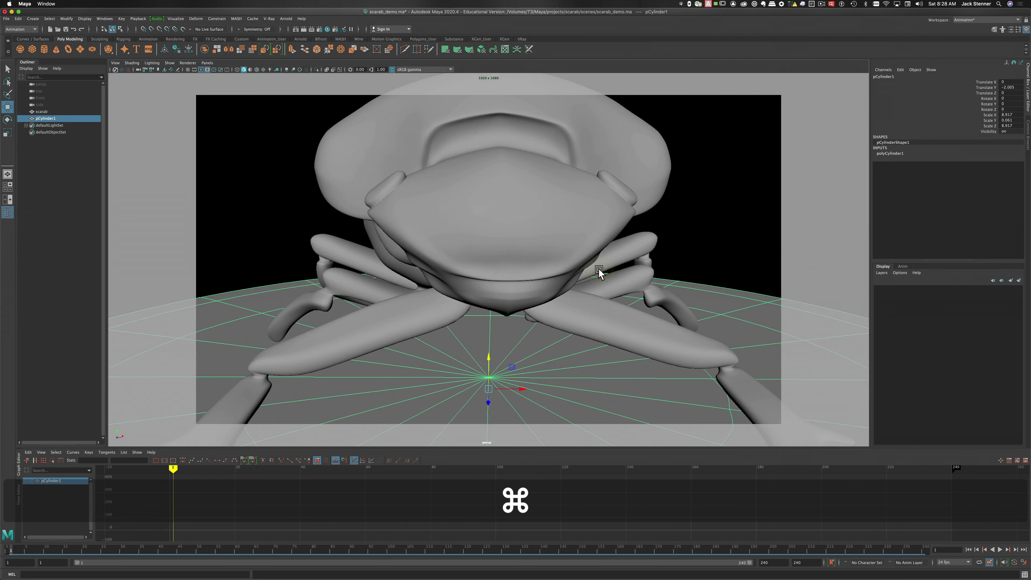
pyautogui.scroll(-10, 598, 268)
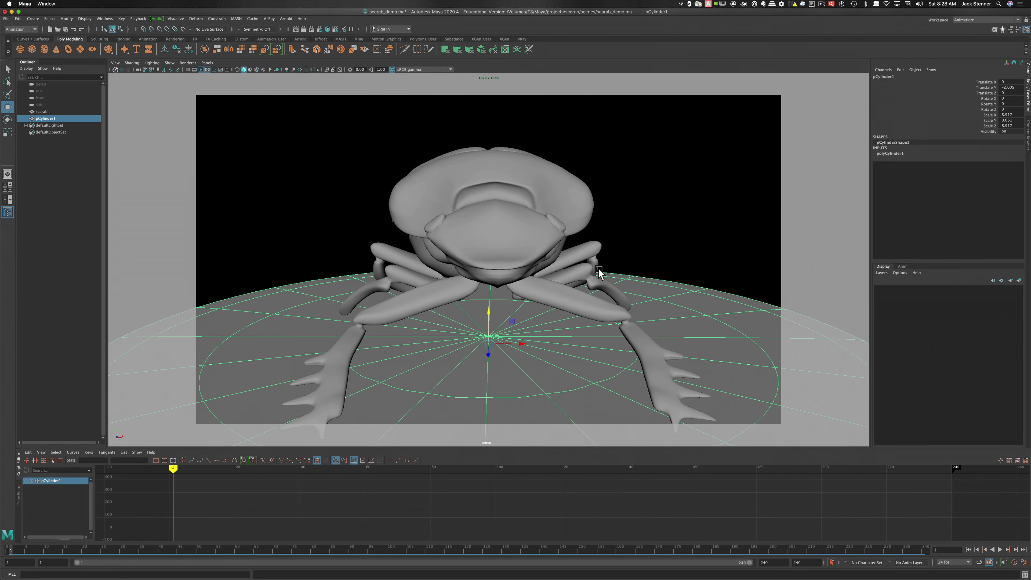
pyautogui.keyDown('alt'); pyautogui.moveTo(597, 269); pyautogui.dragTo(603, 254); pyautogui.keyUp('alt')
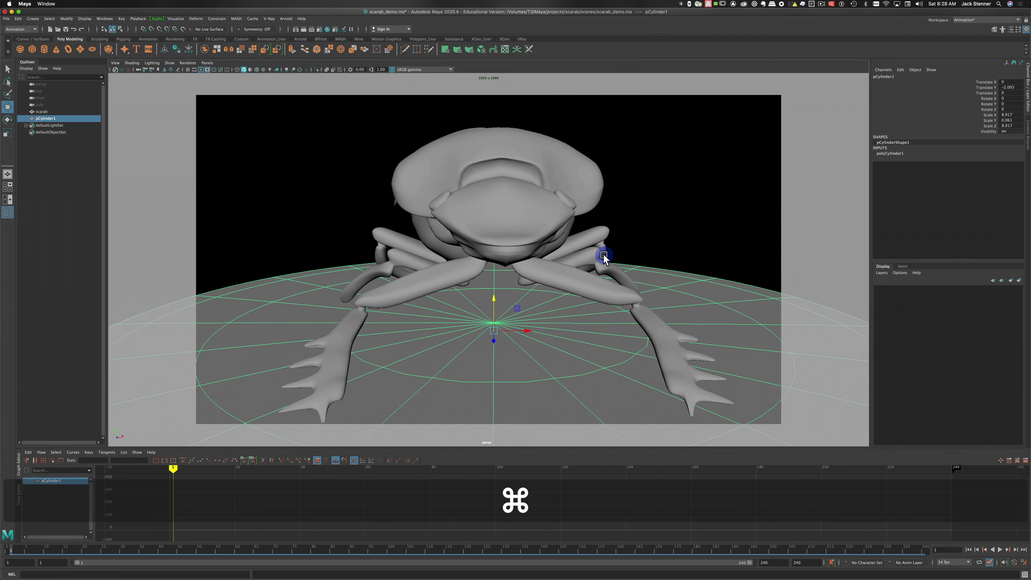
pyautogui.scroll(-5, 603, 254)
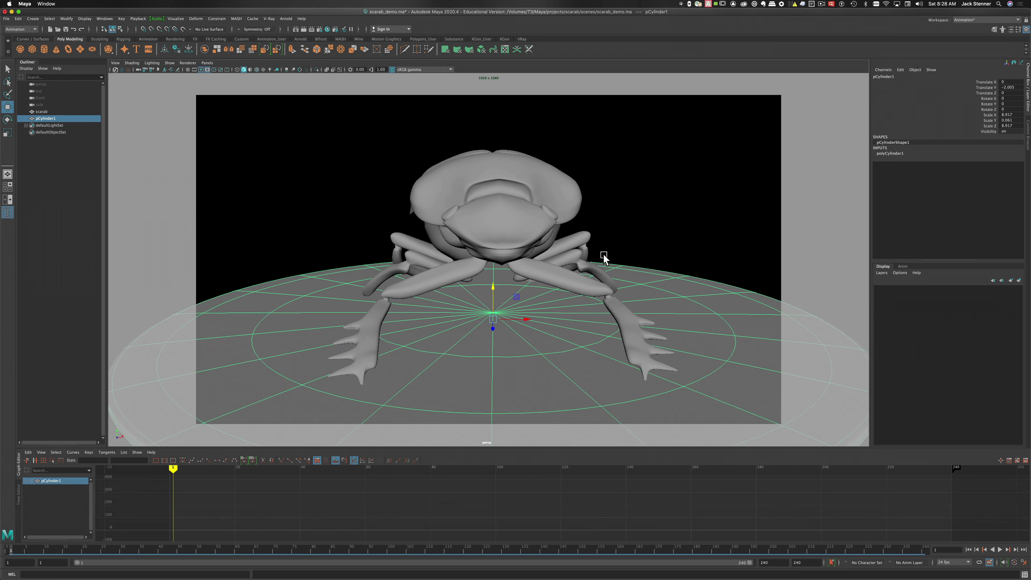
pyautogui.scroll(-1, 603, 253)
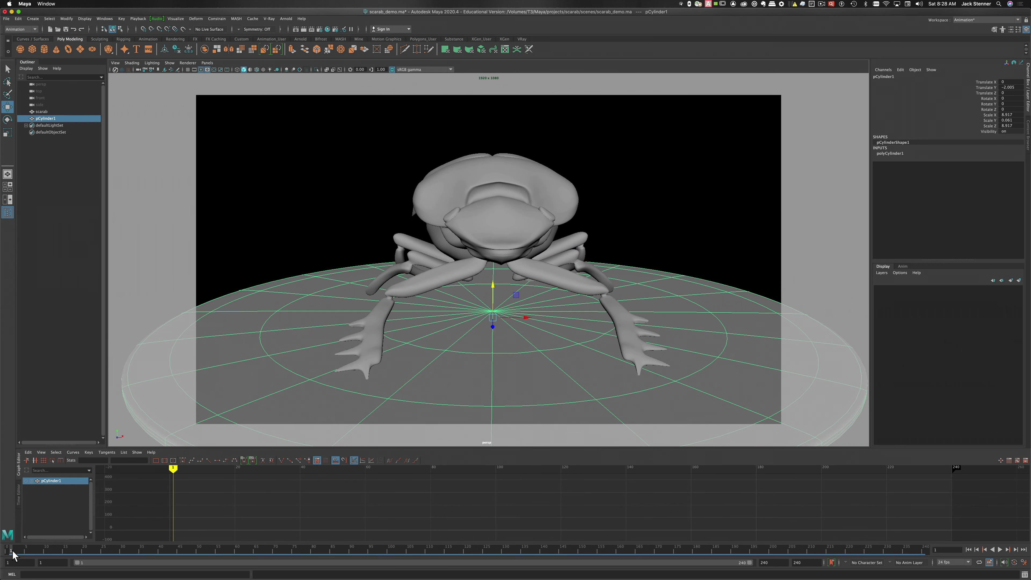
pyautogui.moveTo(11, 554); pyautogui.dragTo(4, 507)
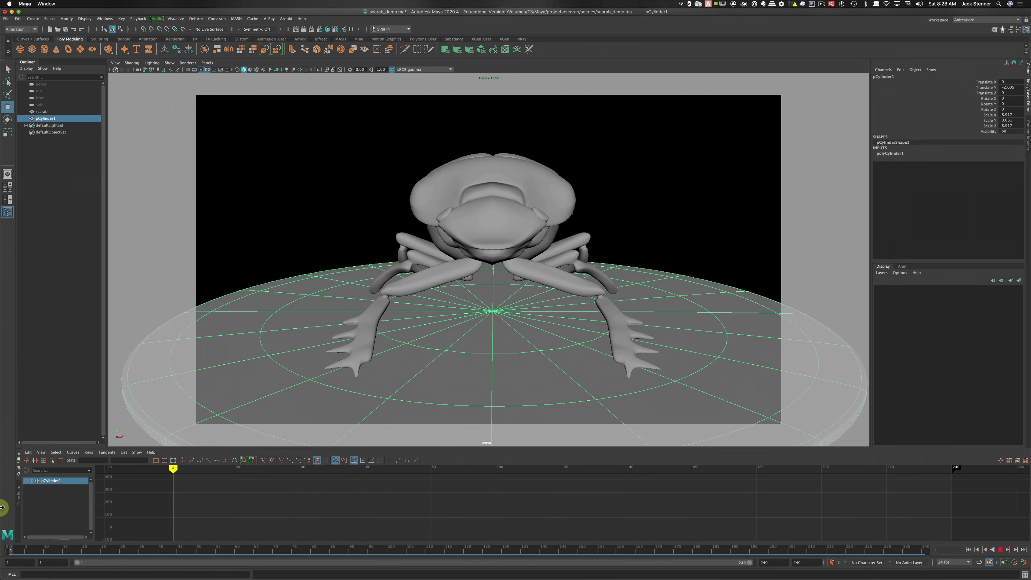
pyautogui.press('super+s')
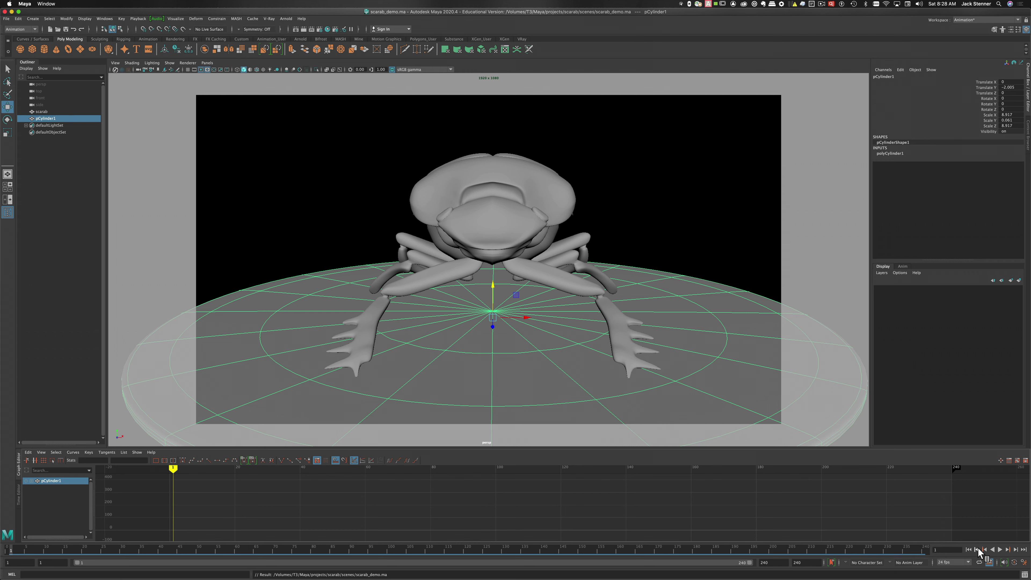
pyautogui.click(969, 550)
# Rename the disc cylinder as ground
pyautogui.click(41, 118)
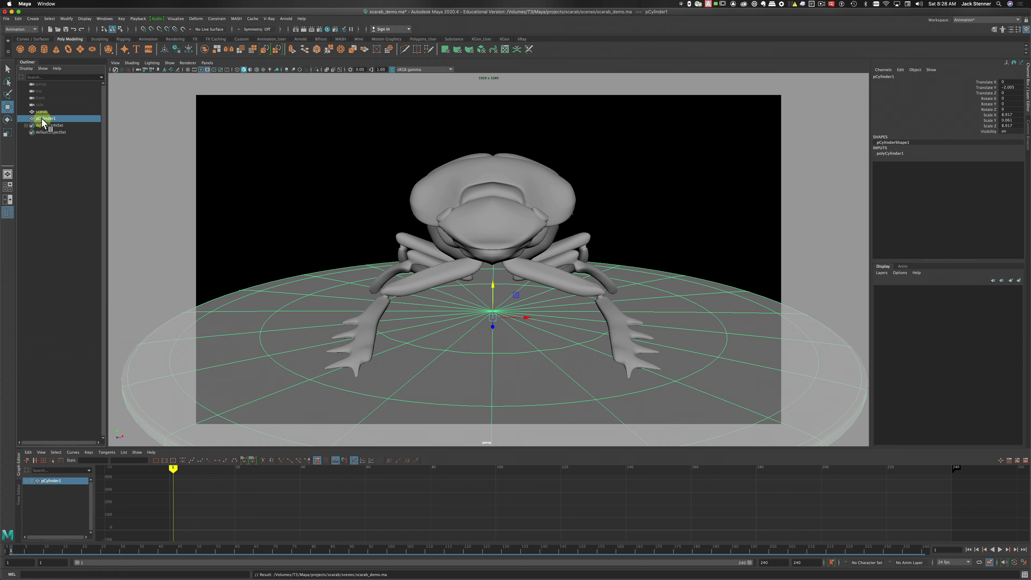
pyautogui.doubleClick(42, 119)
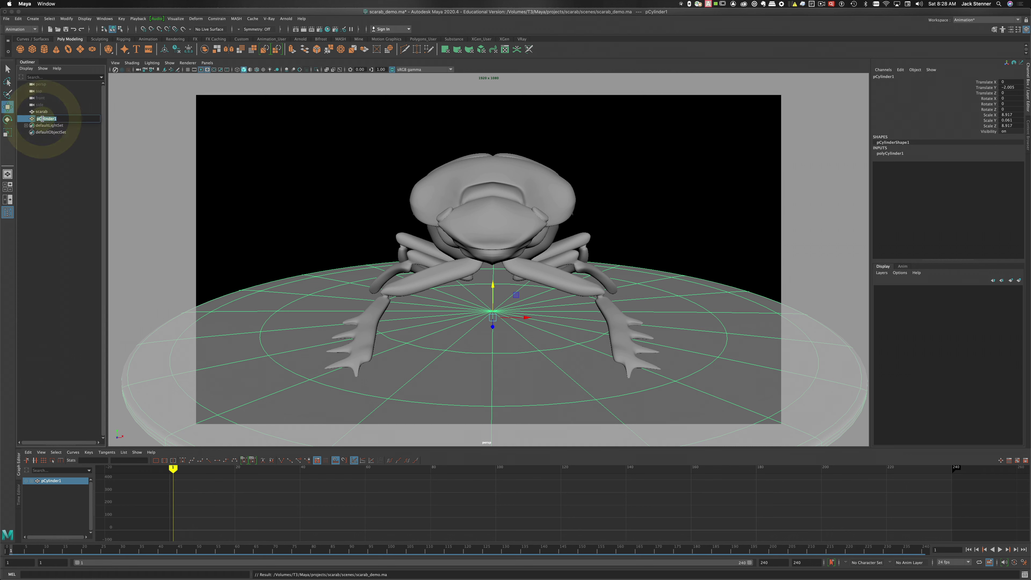
pyautogui.write('ground')
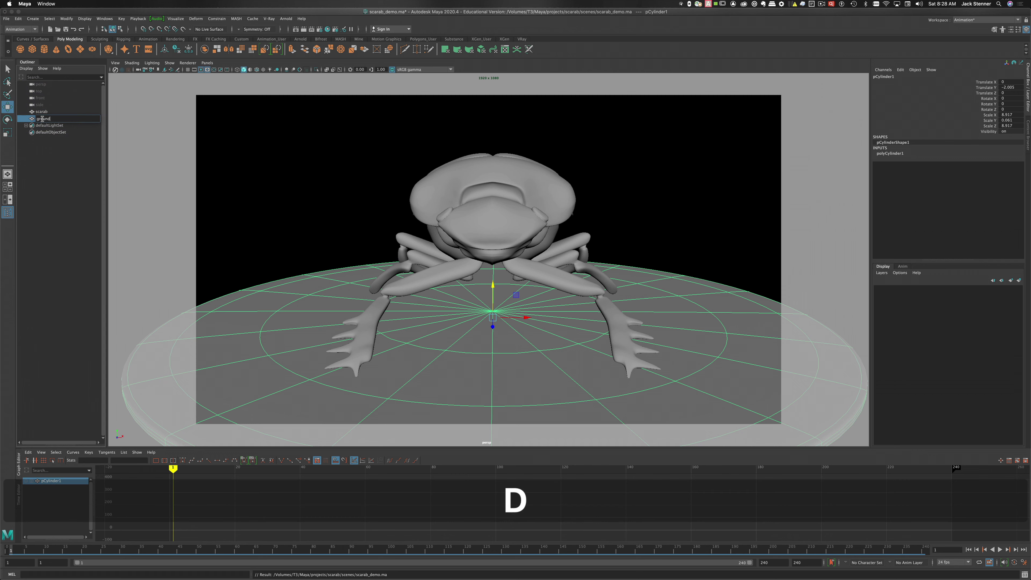
pyautogui.press('Return')
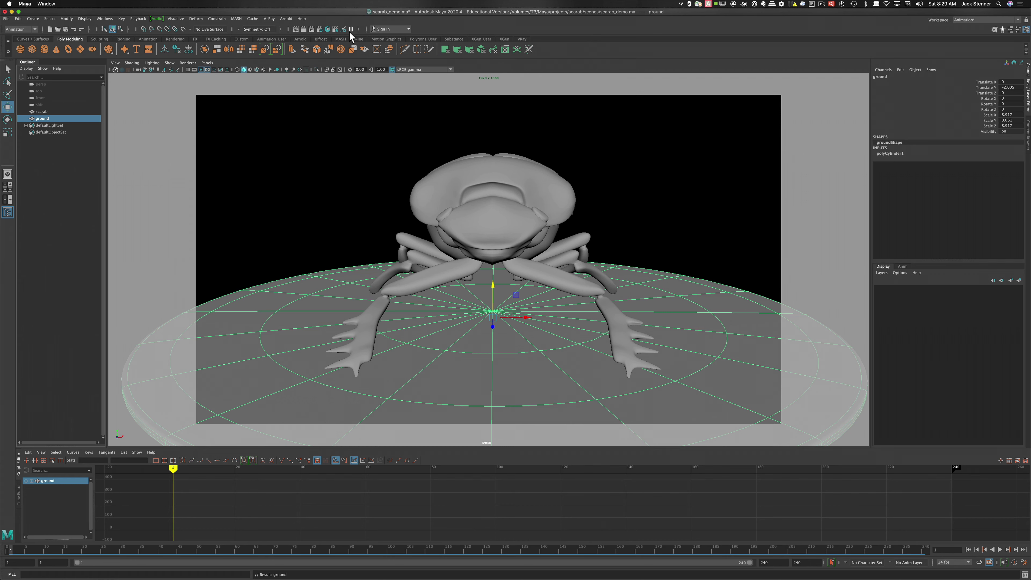
# Add a V-Ray sun light and a V-Ray sky to the scene, expanding the sun's transform group
pyautogui.click(522, 39)
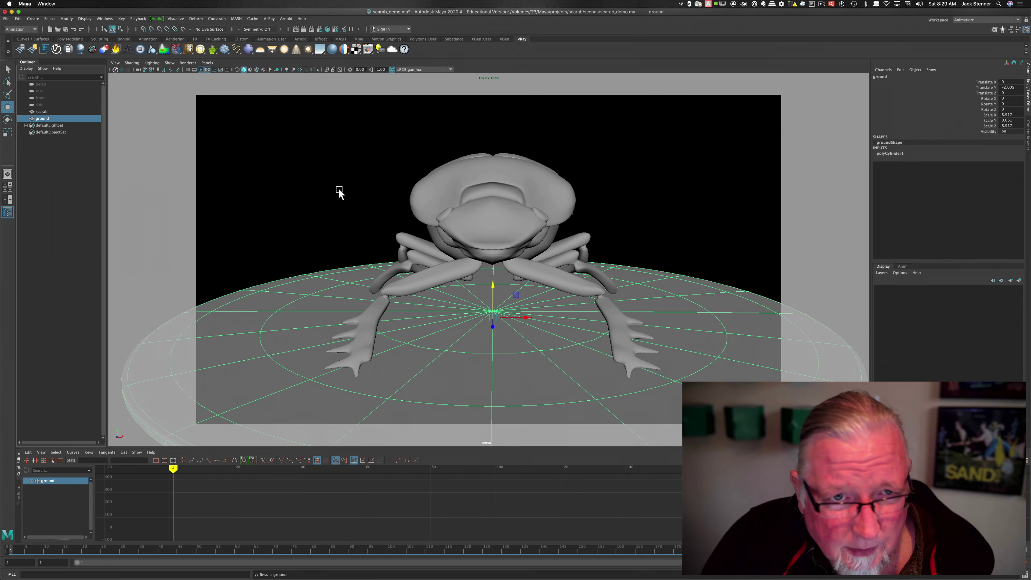
pyautogui.click(310, 48)
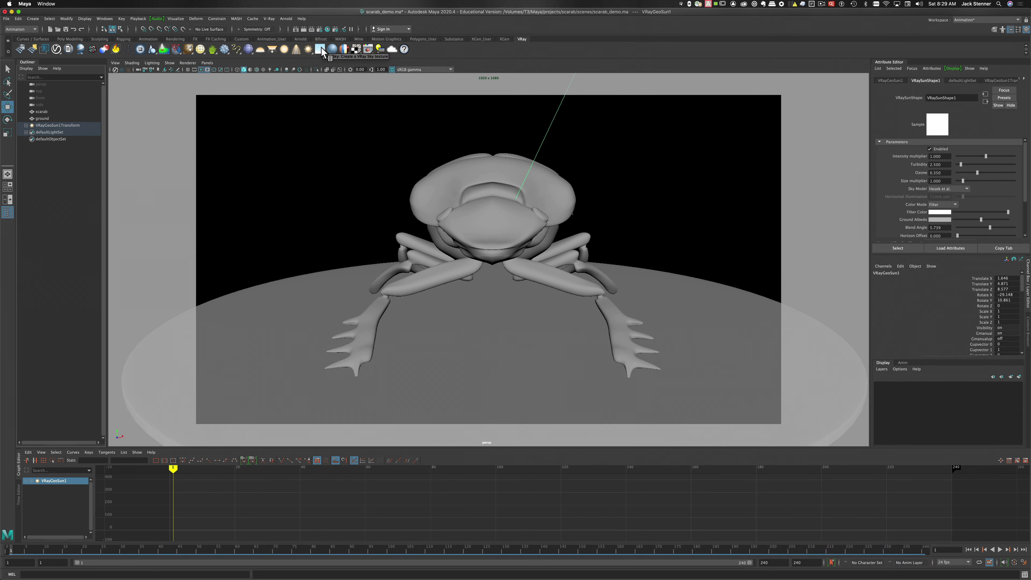
pyautogui.click(321, 50)
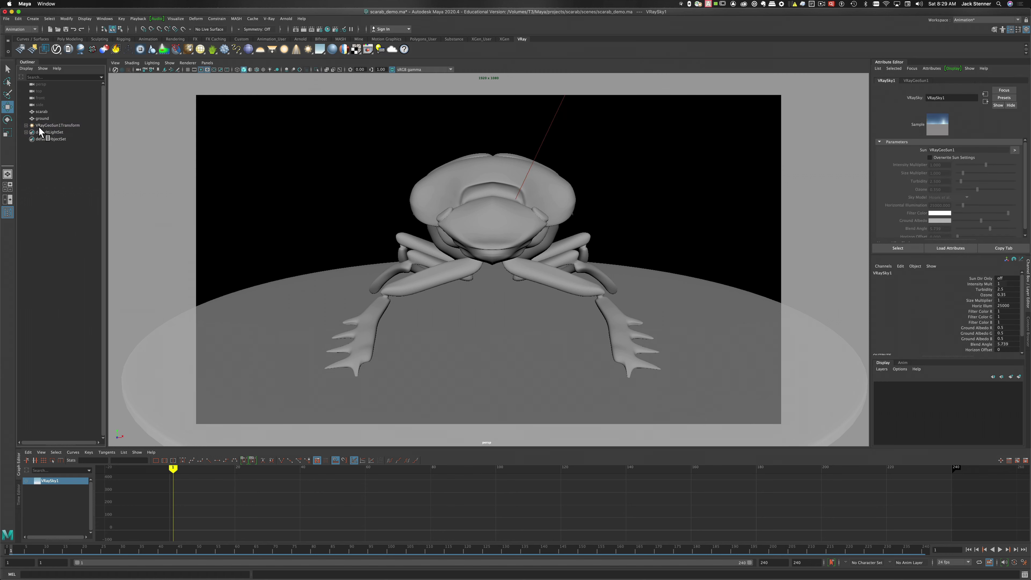
pyautogui.click(26, 125)
# Render the current frame with V-Ray to check the sun lighting, and close the frame buffer
pyautogui.click(303, 29)
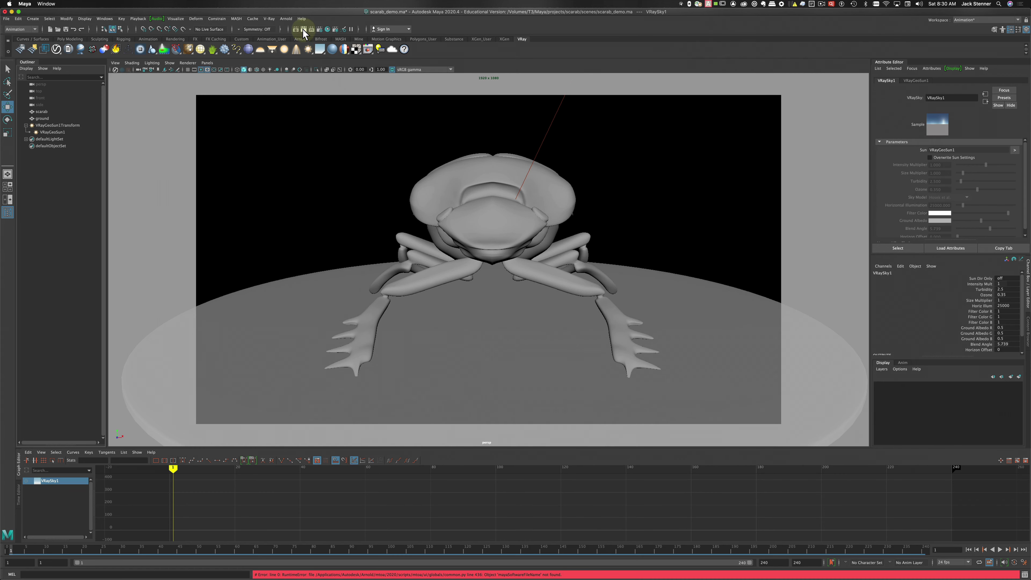
pyautogui.click(303, 29)
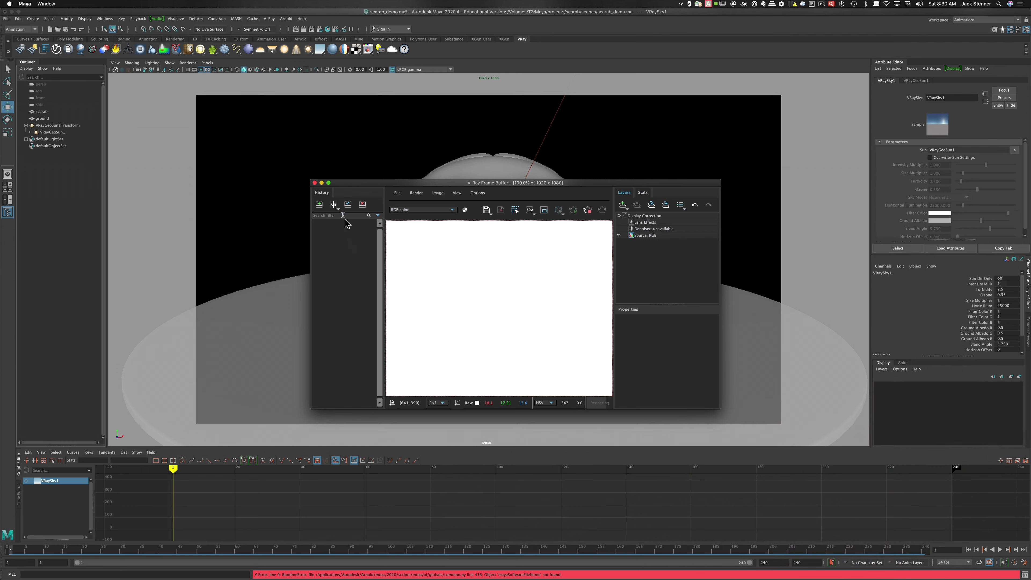
pyautogui.click(314, 182)
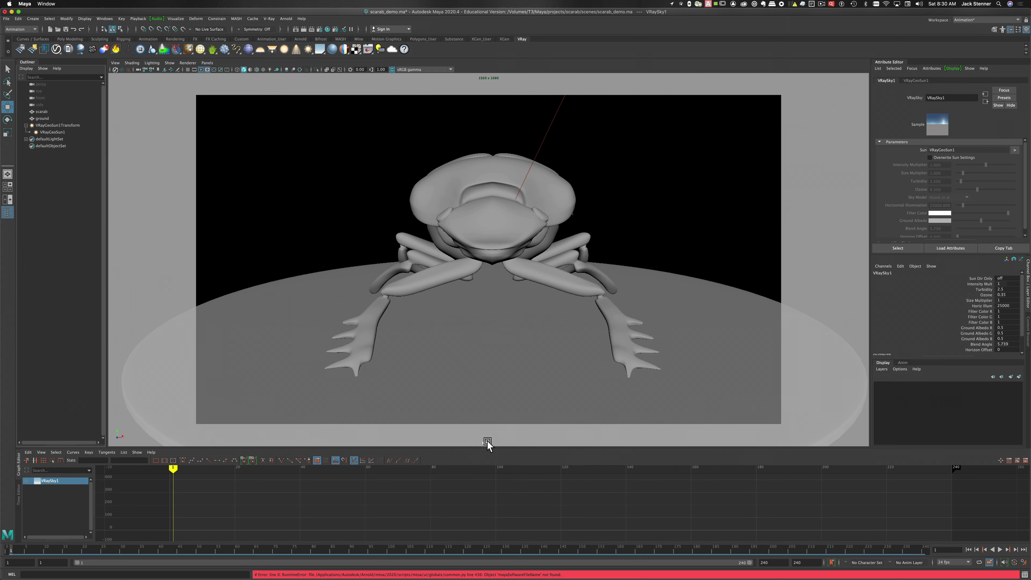
pyautogui.press('super+3')
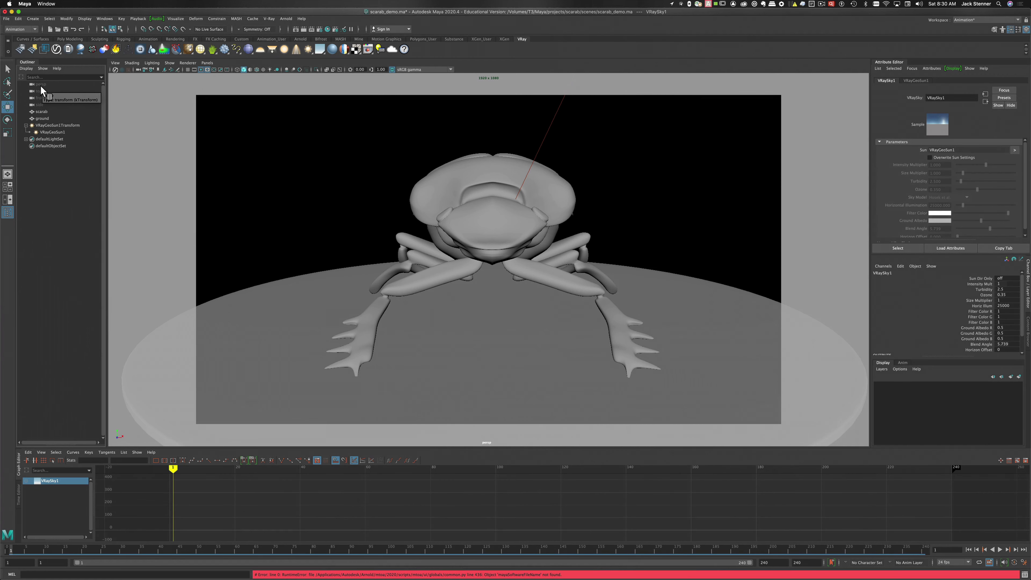
# Select the persp camera and show the attributes of its camera shape, perspShape
pyautogui.click(40, 84)
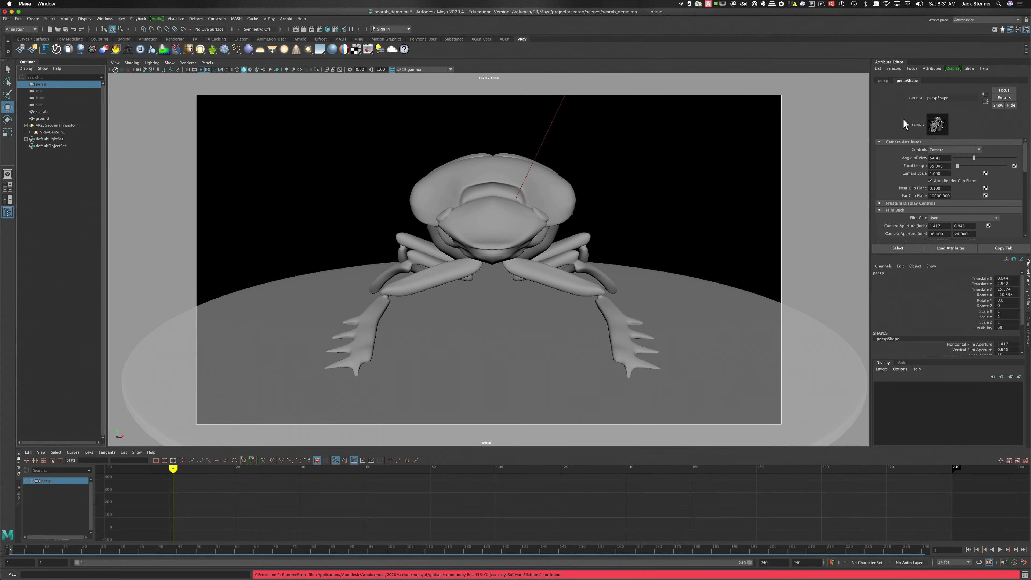
pyautogui.hotkey('ctrl', 'a')
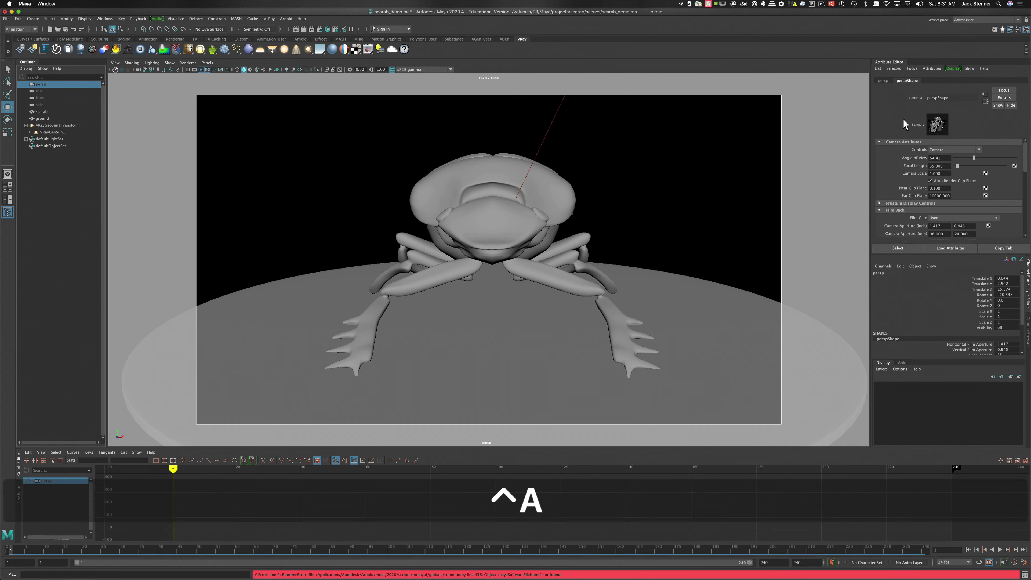
pyautogui.hotkey('ctrl', 'a')
pyautogui.press('a')
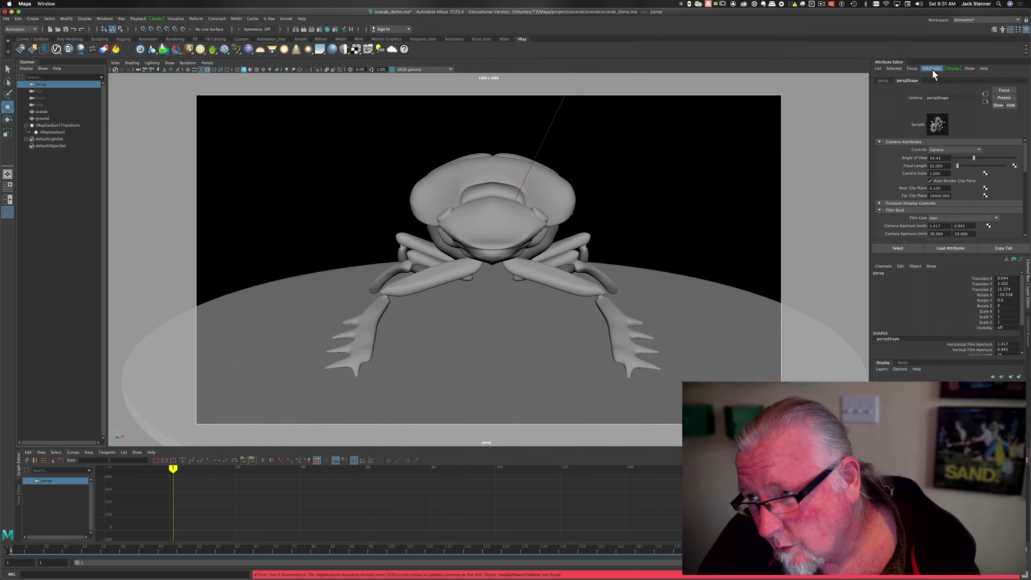
pyautogui.click(908, 81)
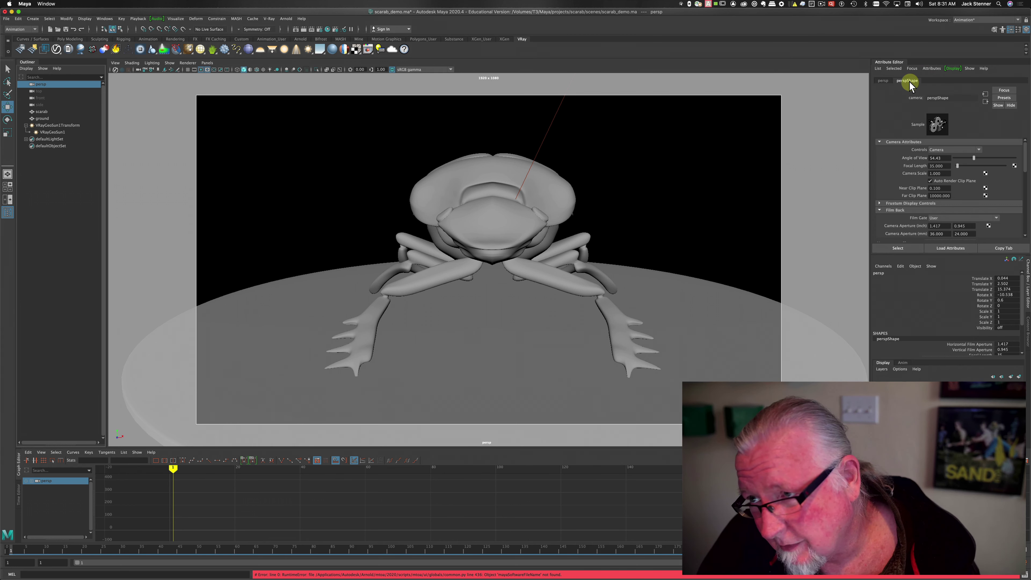
pyautogui.click(882, 80)
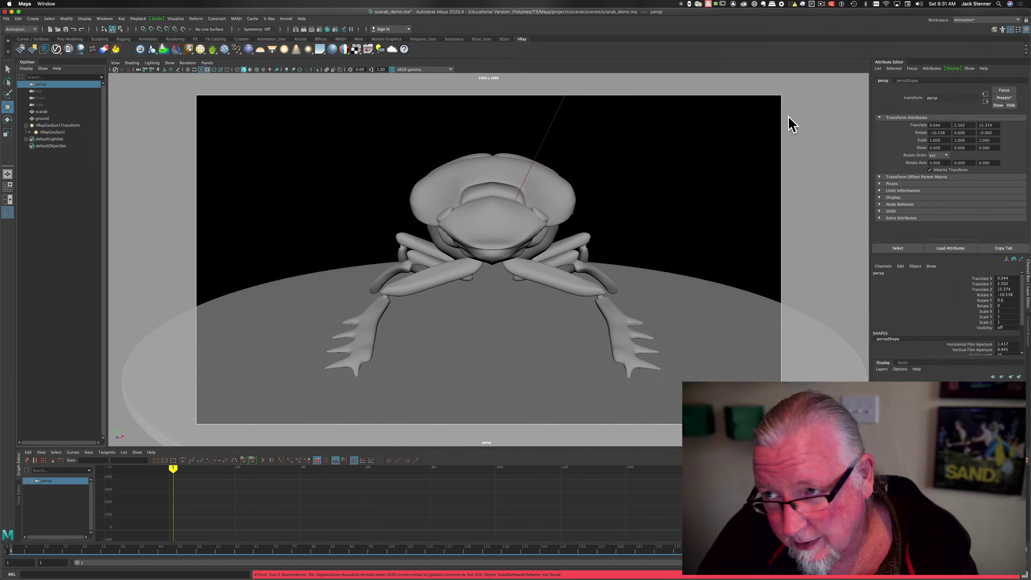
pyautogui.click(906, 81)
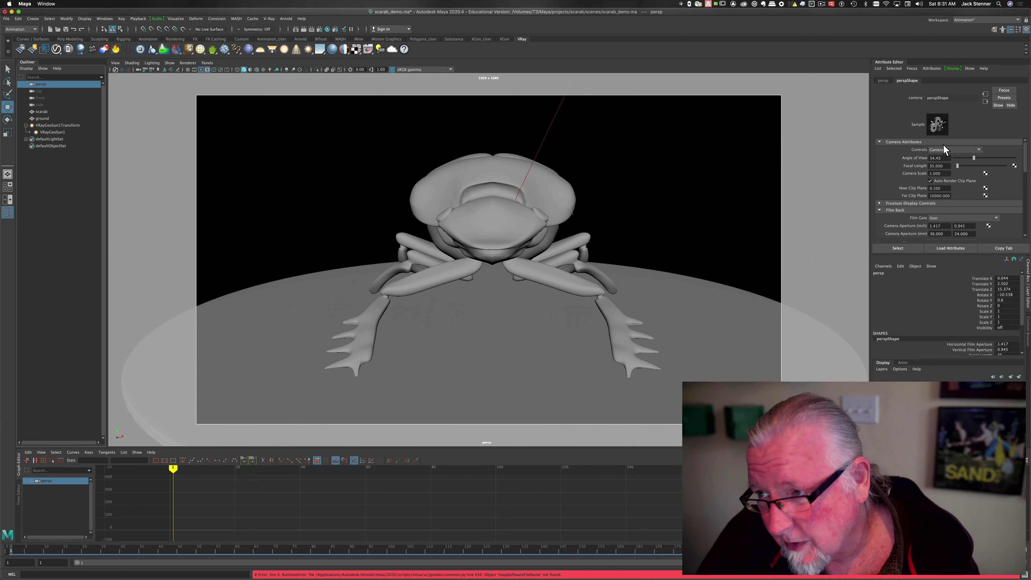
# Add the V-Ray Physical camera attributes to the persp camera's shape
pyautogui.click(930, 70)
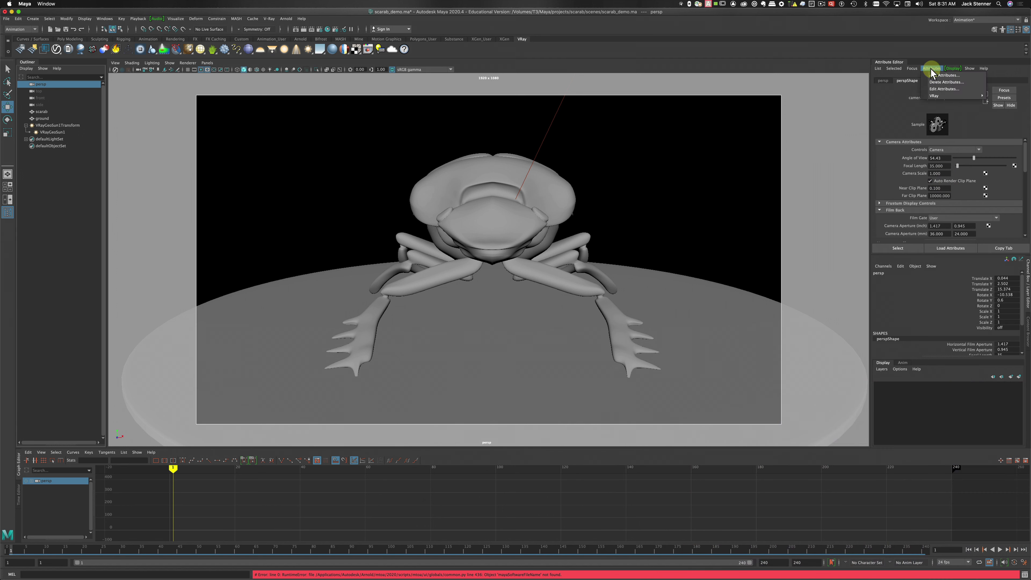
pyautogui.click(935, 95)
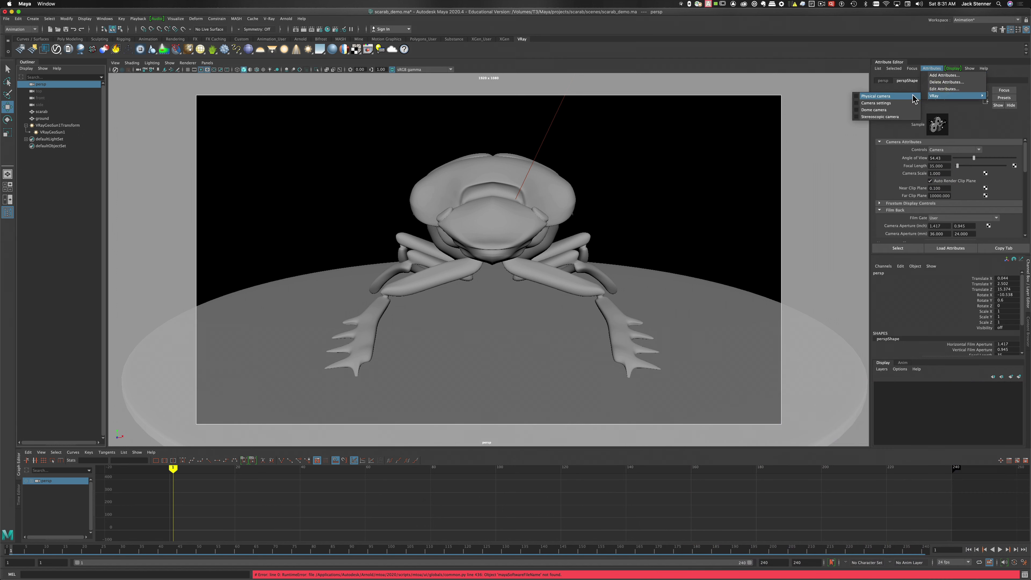
pyautogui.click(871, 98)
pyautogui.click(936, 69)
pyautogui.moveTo(935, 96)
pyautogui.click(930, 69)
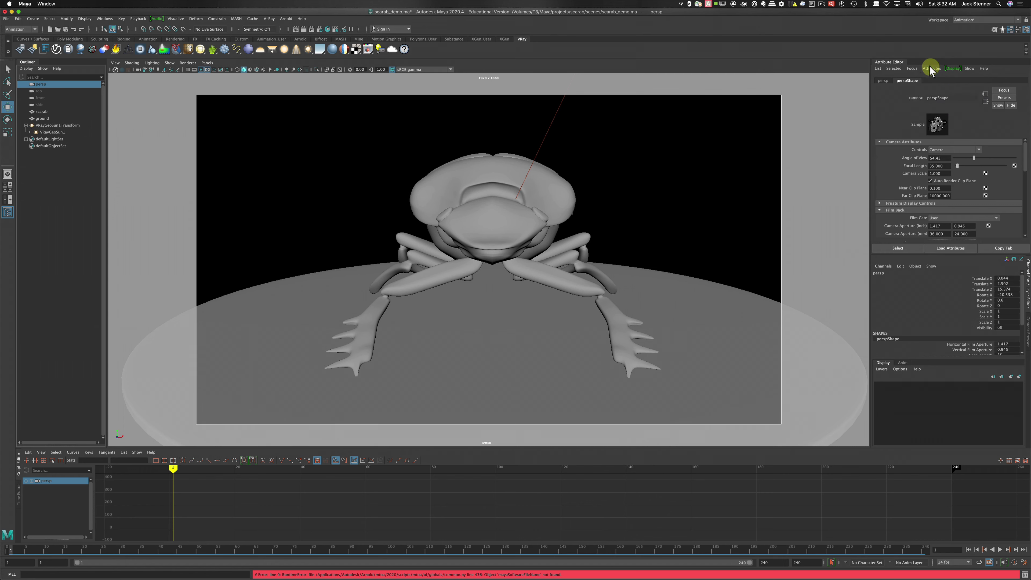
# Examine the persp camera's Extra VRay Attributes, including the physical camera types, lens and exposure settings
pyautogui.click(947, 134)
pyautogui.scroll(-3, 952, 177)
pyautogui.scroll(-5, 951, 173)
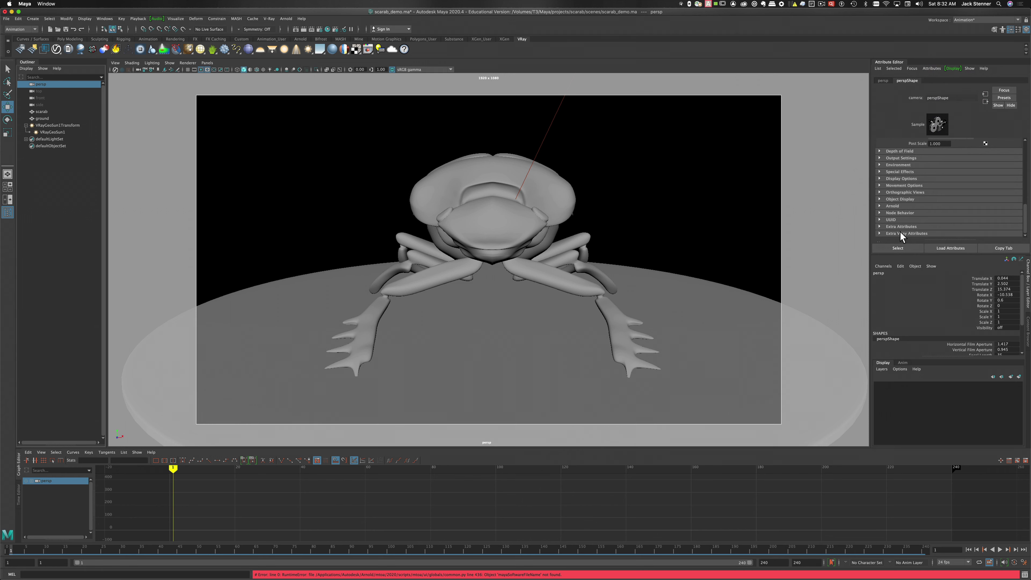
pyautogui.click(879, 233)
pyautogui.scroll(-4, 908, 221)
pyautogui.scroll(-5, 937, 209)
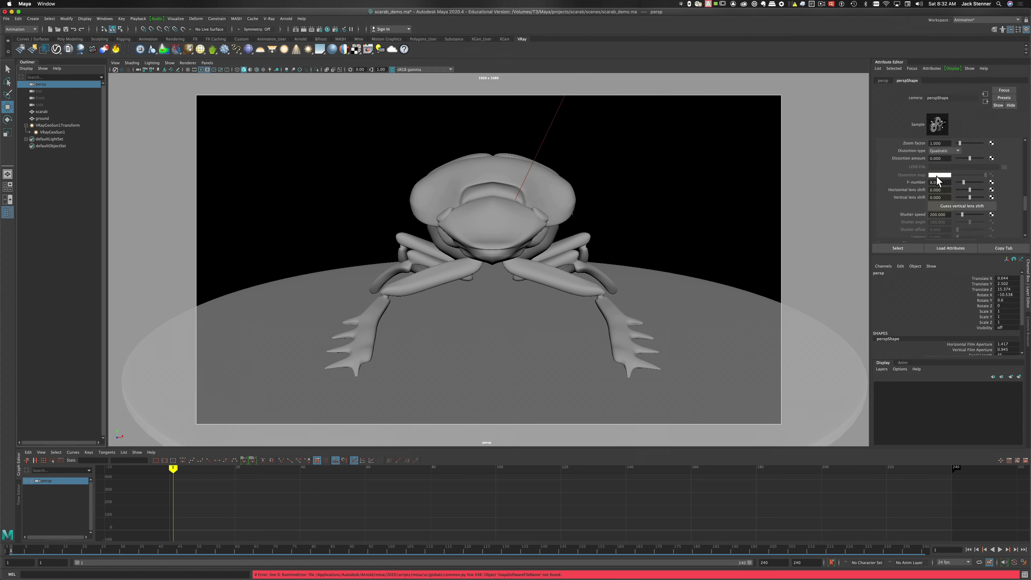
pyautogui.scroll(3, 936, 179)
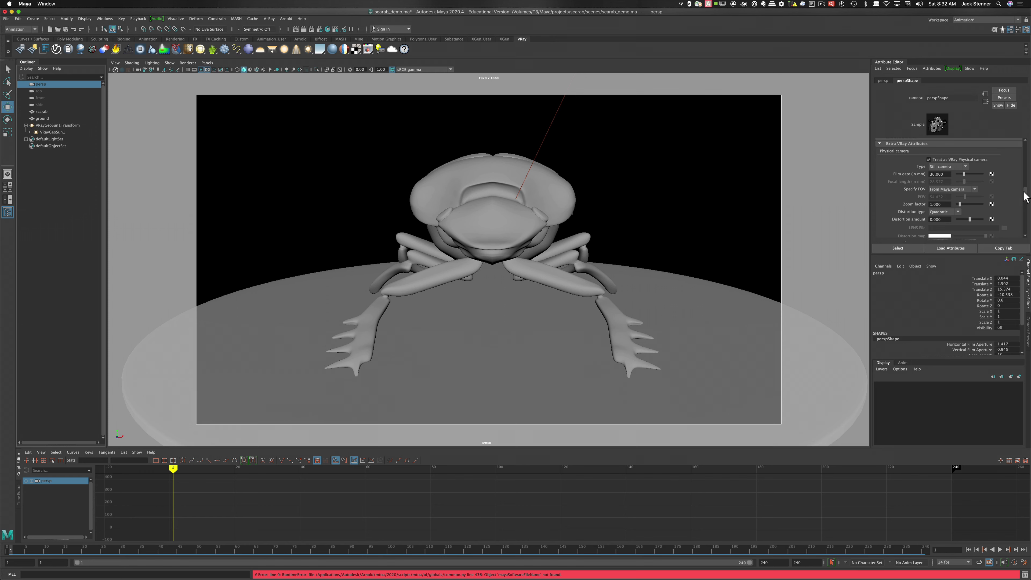
pyautogui.click(963, 166)
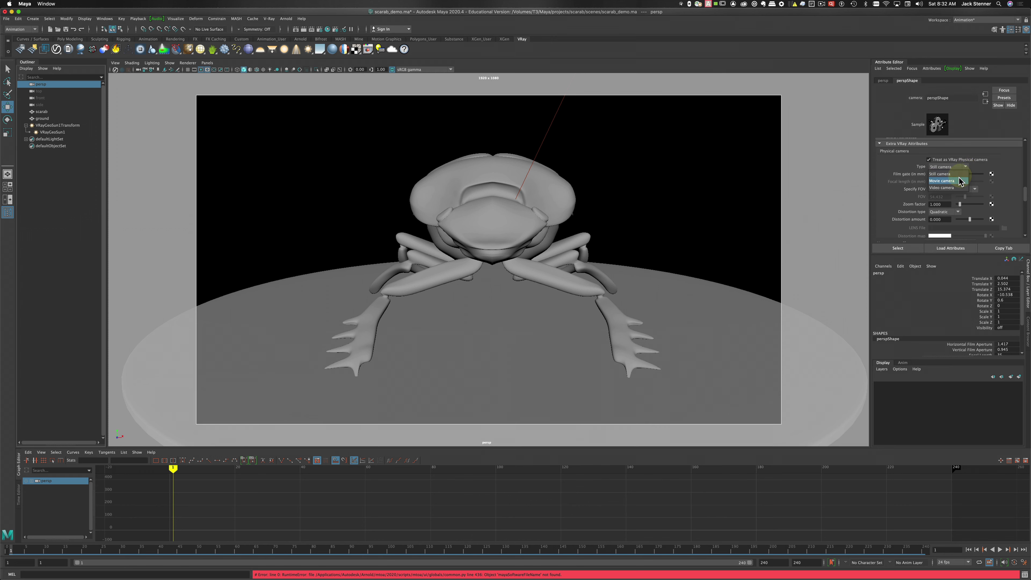
pyautogui.click(1000, 163)
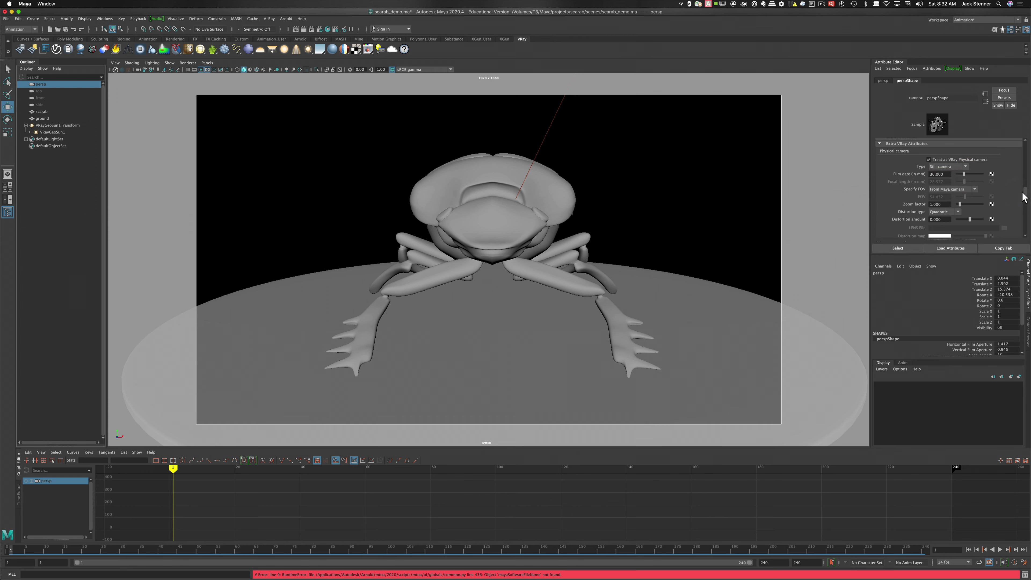
pyautogui.moveTo(1024, 197); pyautogui.dragTo(1025, 147)
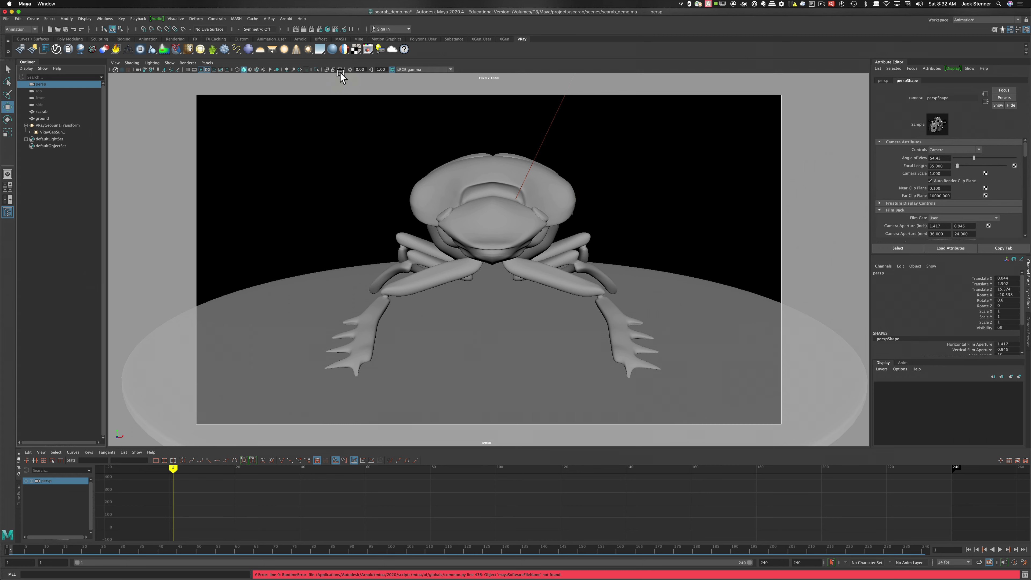
# Render the persp view again with V-Ray and show the whole image at 25% in the frame buffer
pyautogui.click(304, 29)
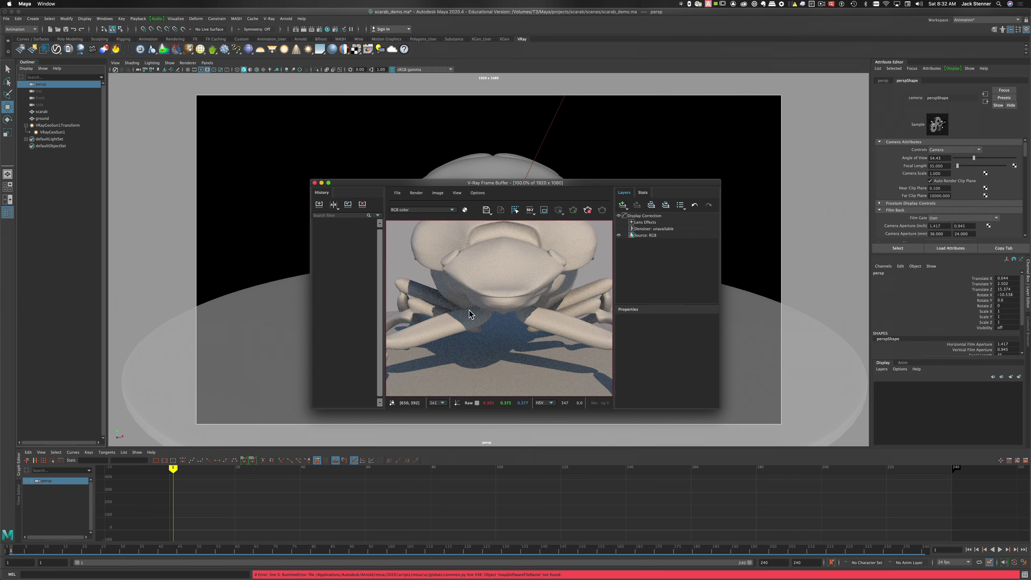
pyautogui.scroll(-4, 502, 328)
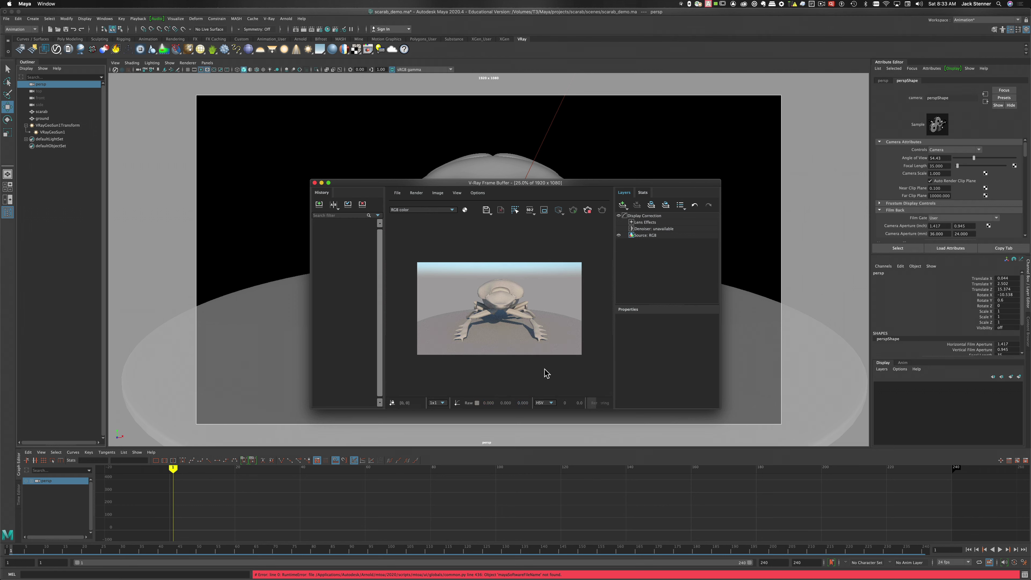
pyautogui.scroll(-1, 534, 364)
pyautogui.scroll(1, 534, 363)
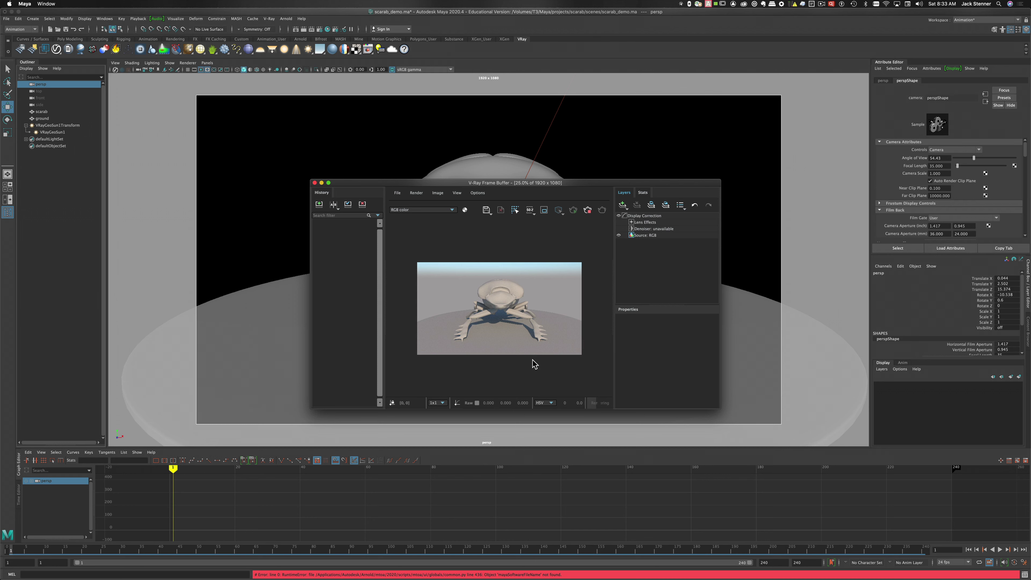
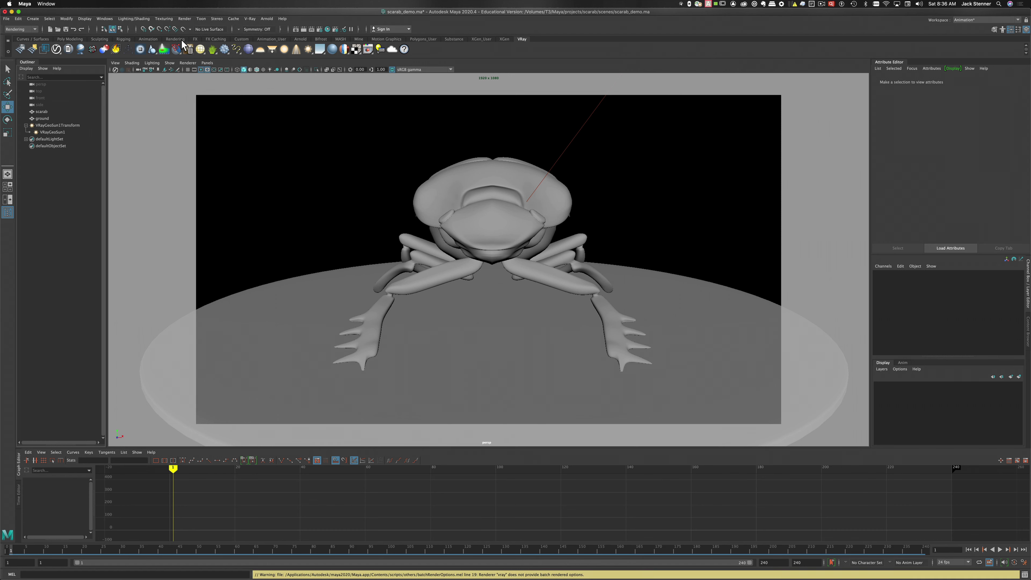
# Start a batch render of the scene and check its progress messages in an enlarged Script Editor
pyautogui.click(185, 19)
pyautogui.click(217, 122)
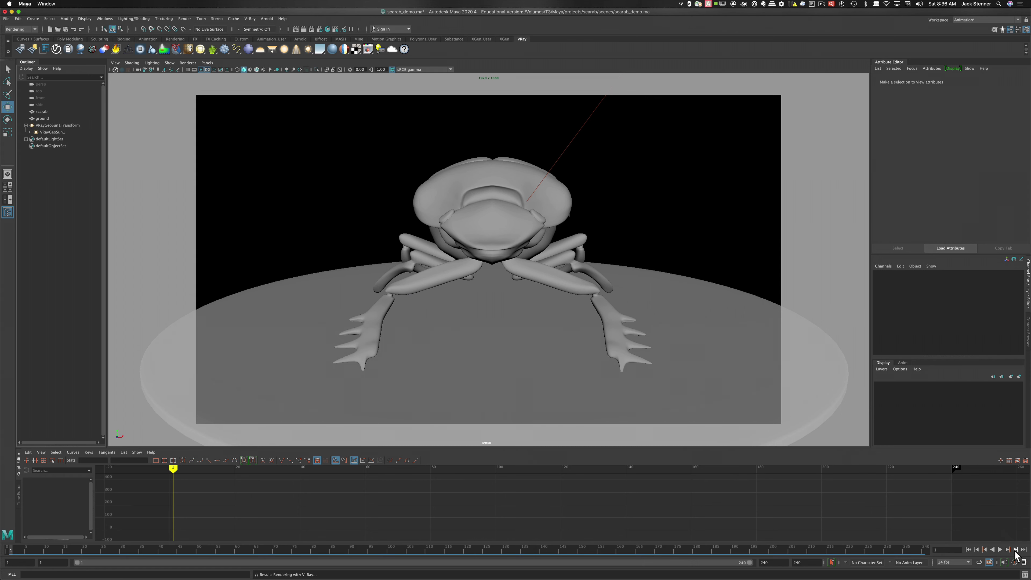
pyautogui.click(1022, 574)
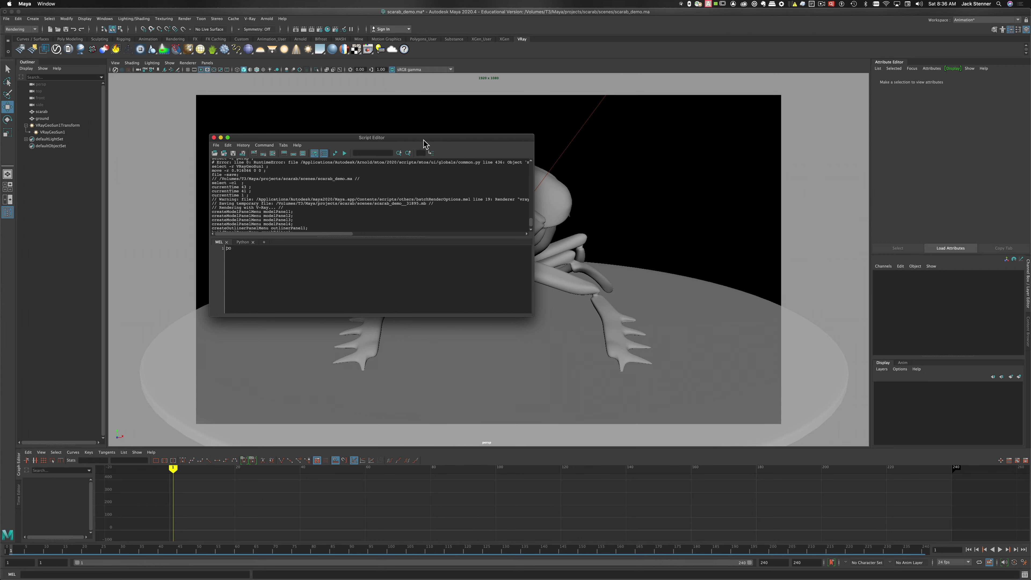
pyautogui.moveTo(423, 143); pyautogui.dragTo(457, 159)
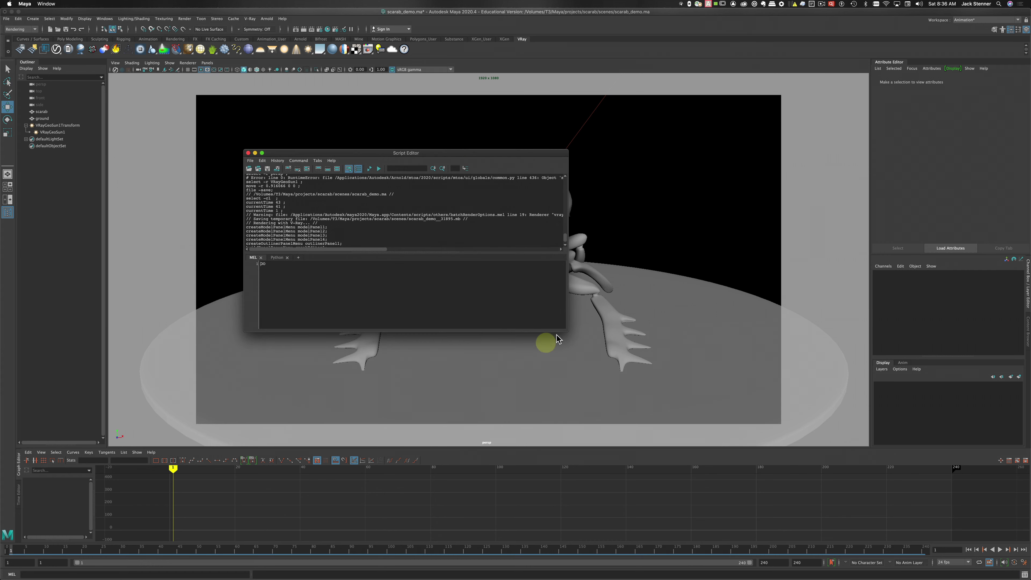
pyautogui.moveTo(568, 331); pyautogui.dragTo(729, 386)
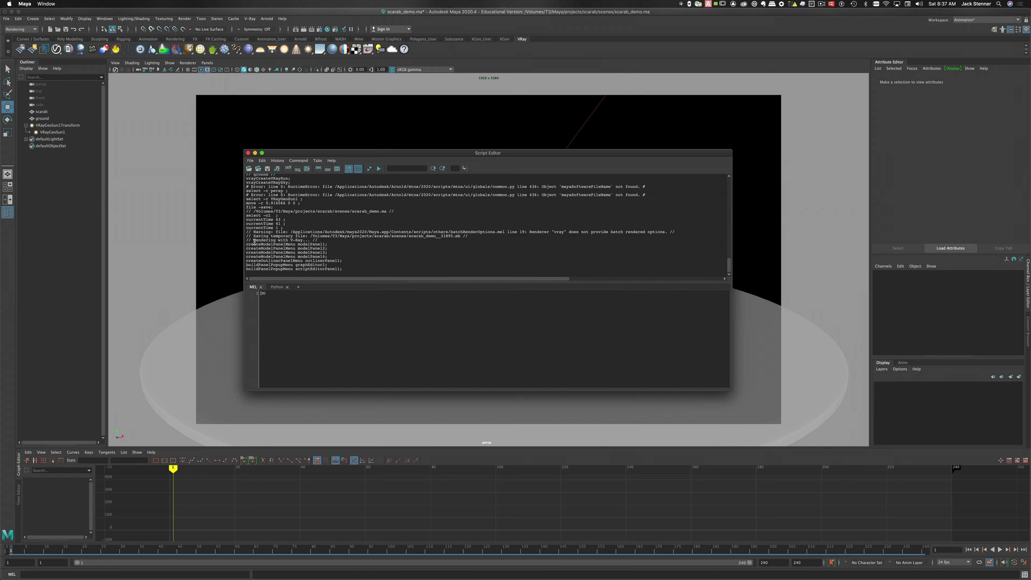
pyautogui.moveTo(254, 240); pyautogui.dragTo(302, 240)
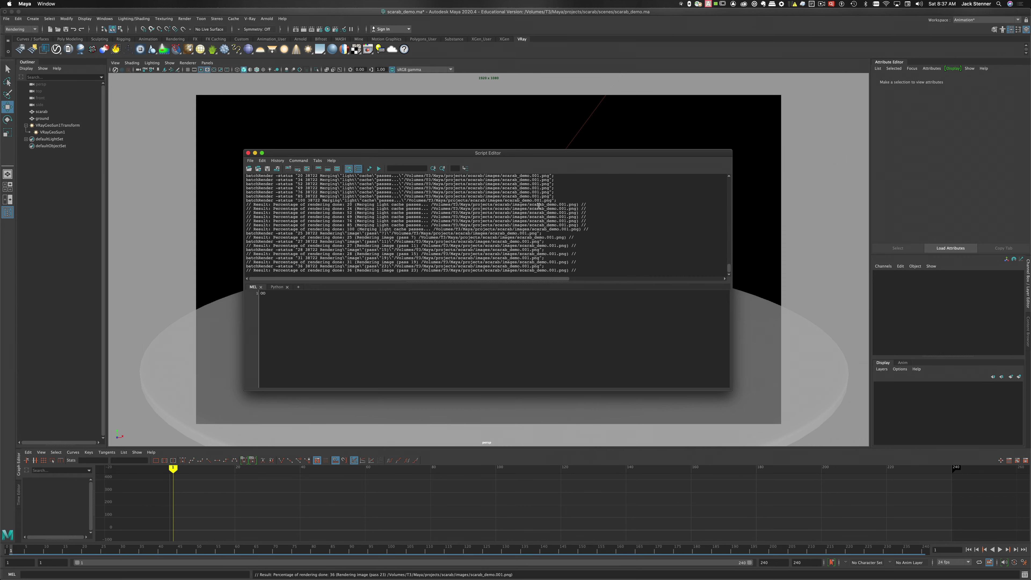
pyautogui.moveTo(526, 190); pyautogui.dragTo(530, 249)
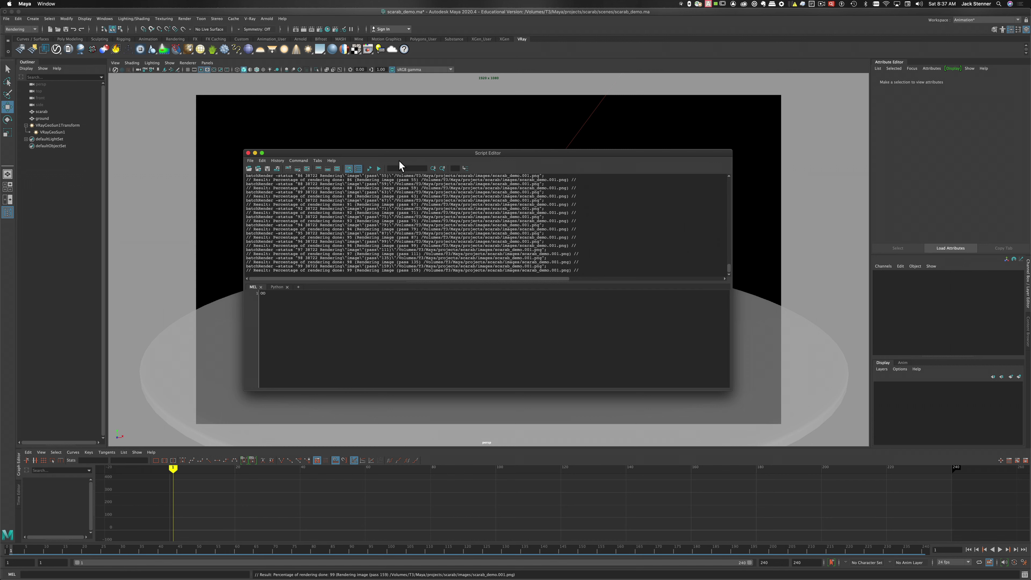
pyautogui.click(248, 152)
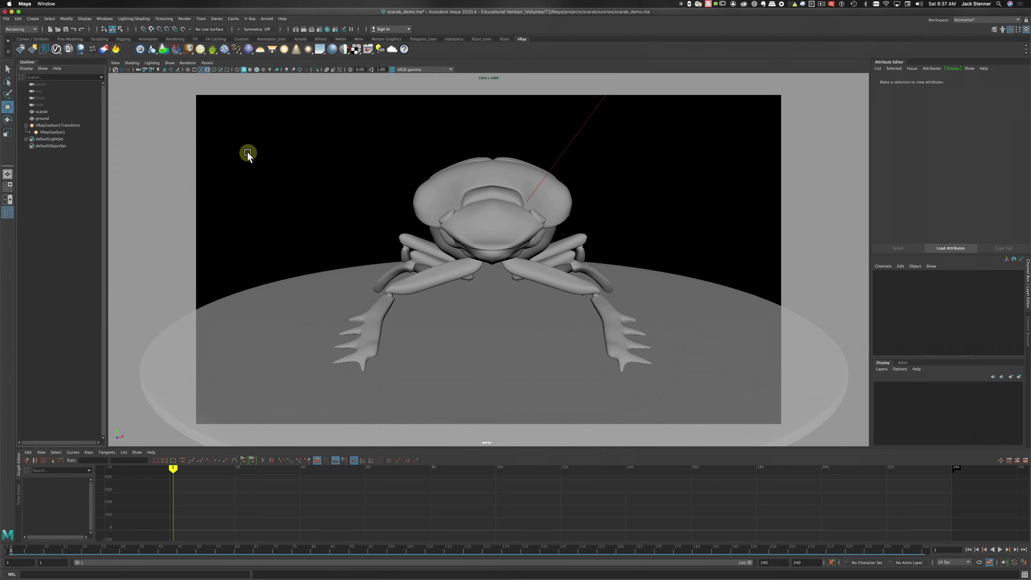
# Cancel the running batch render job and confirm the cancellation
pyautogui.click(185, 19)
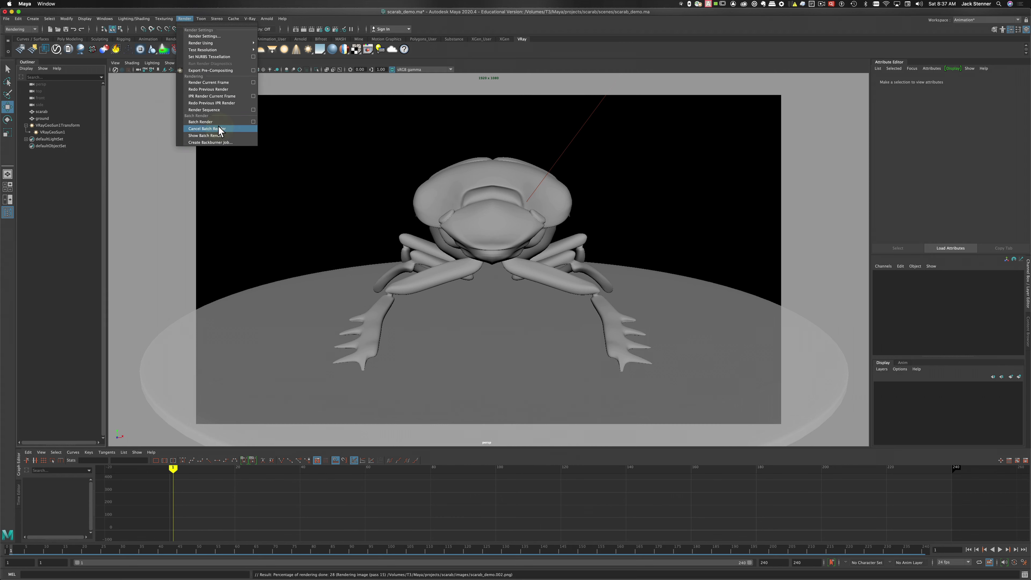
pyautogui.click(220, 129)
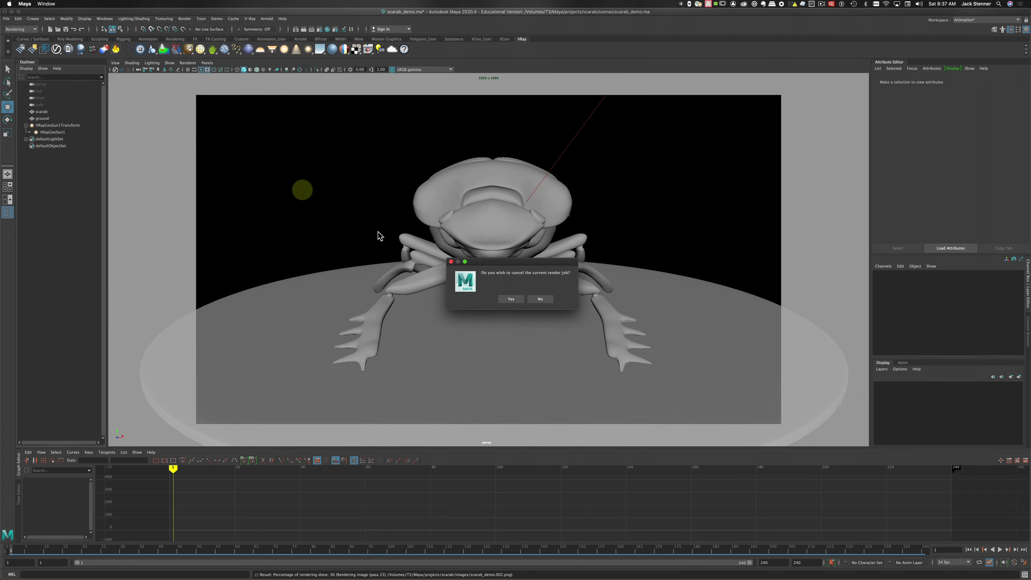
pyautogui.click(510, 300)
pyautogui.press('super+Tab')
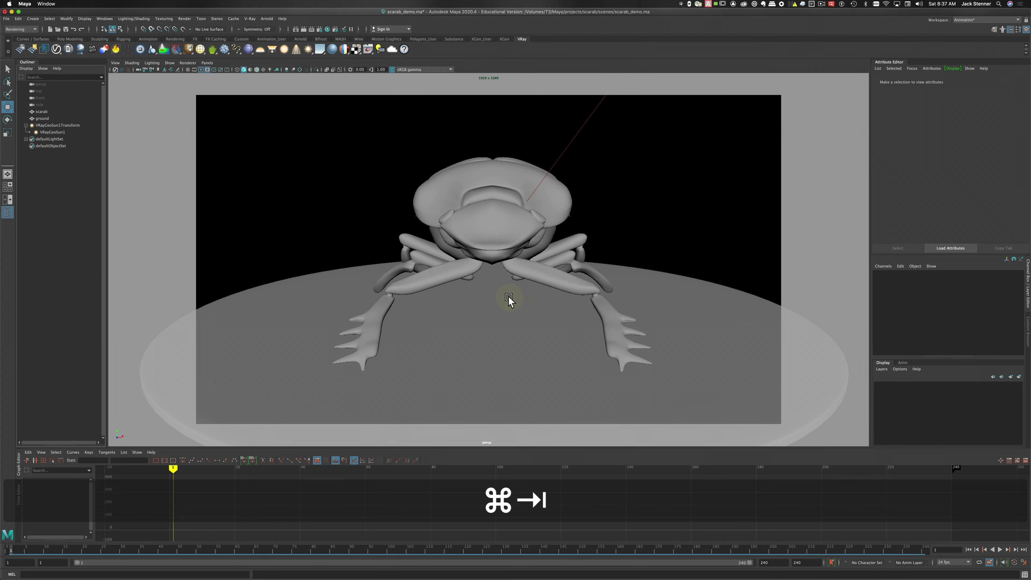
pyautogui.click(538, 290)
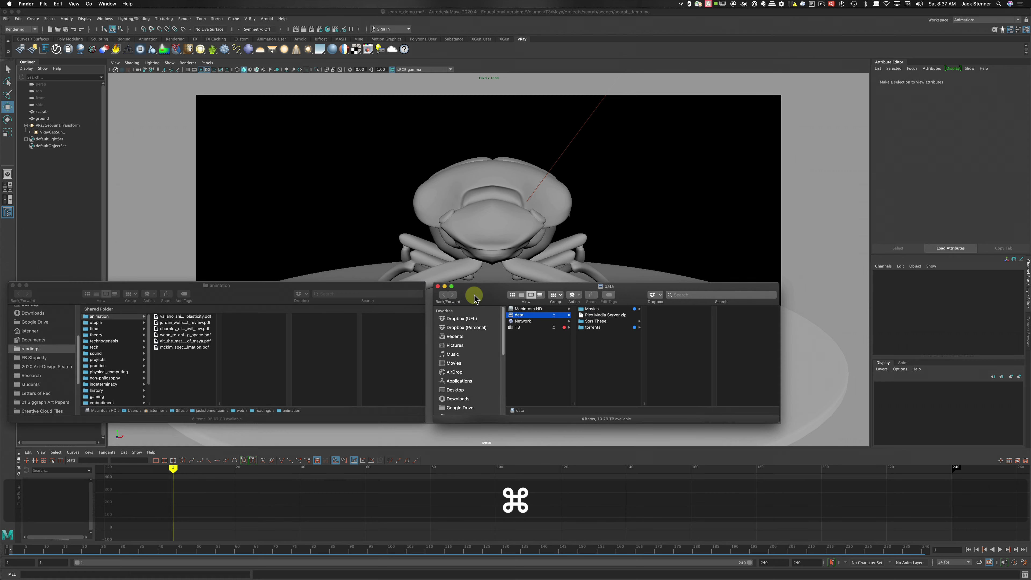
pyautogui.press('super+n')
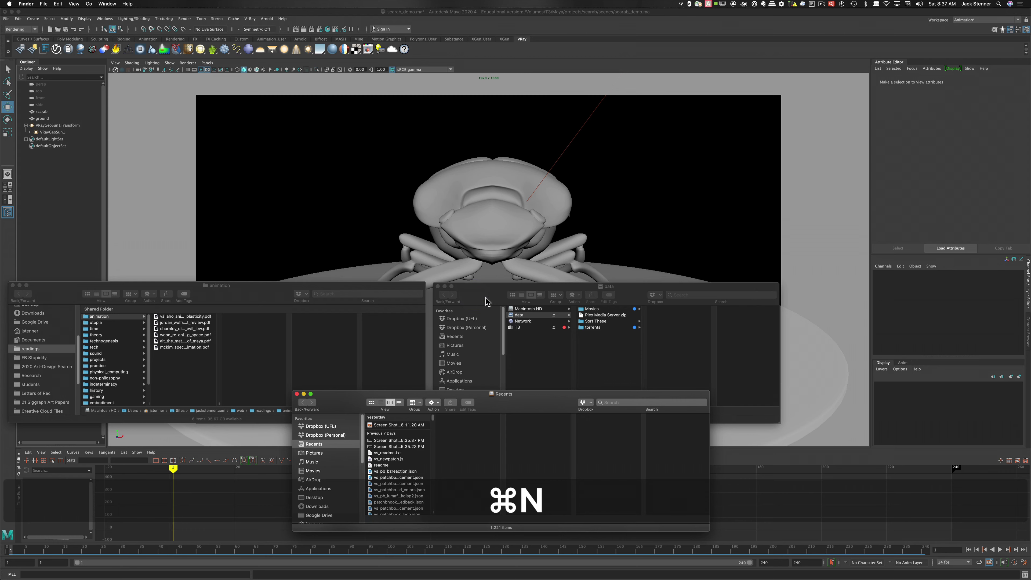
pyautogui.moveTo(500, 406); pyautogui.dragTo(468, 239)
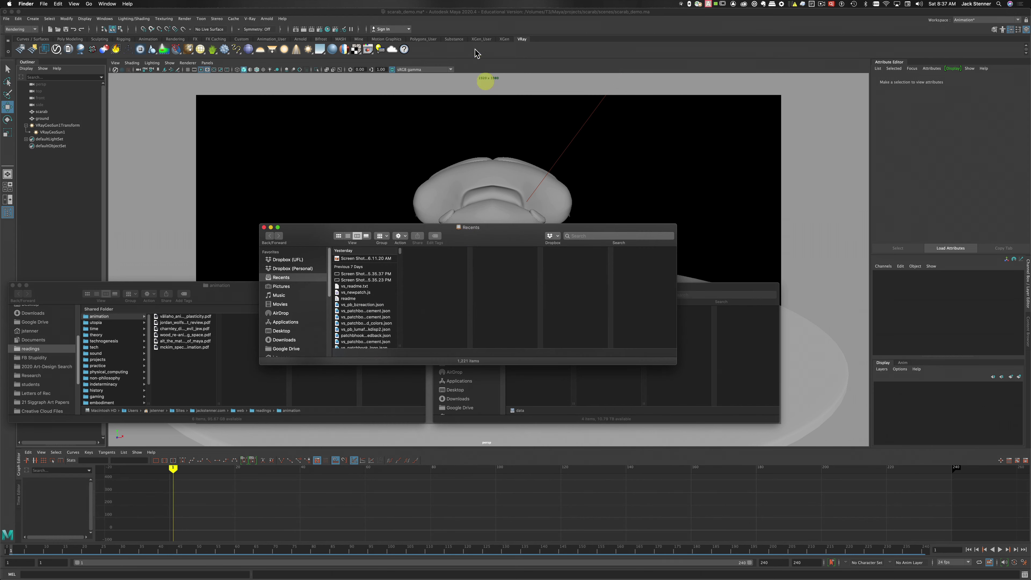
pyautogui.click(466, 18)
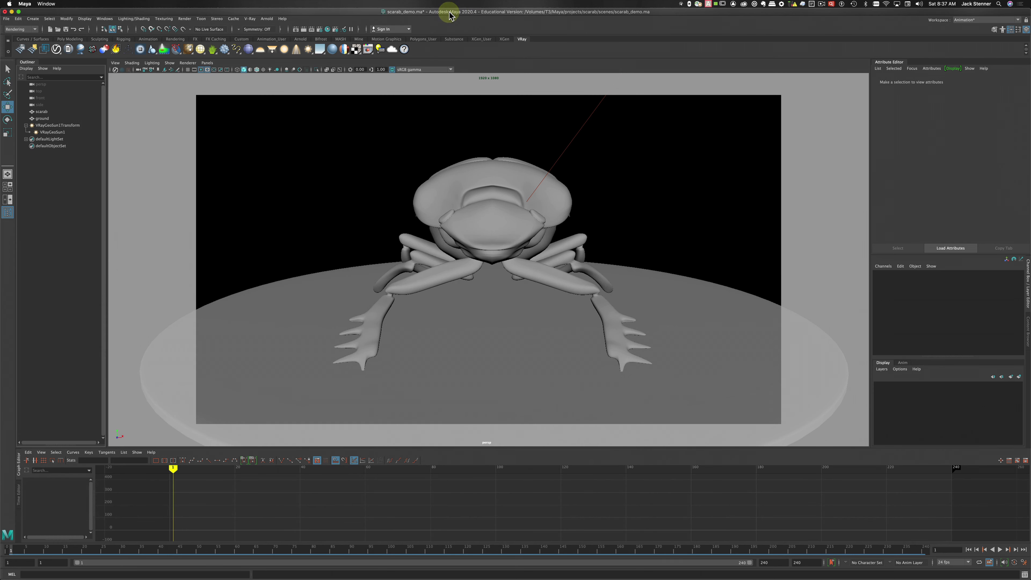
# Reveal the scarab project folder in Finder from the scene's path and preview scarab_demo.001.png in its images folder
pyautogui.press('super')
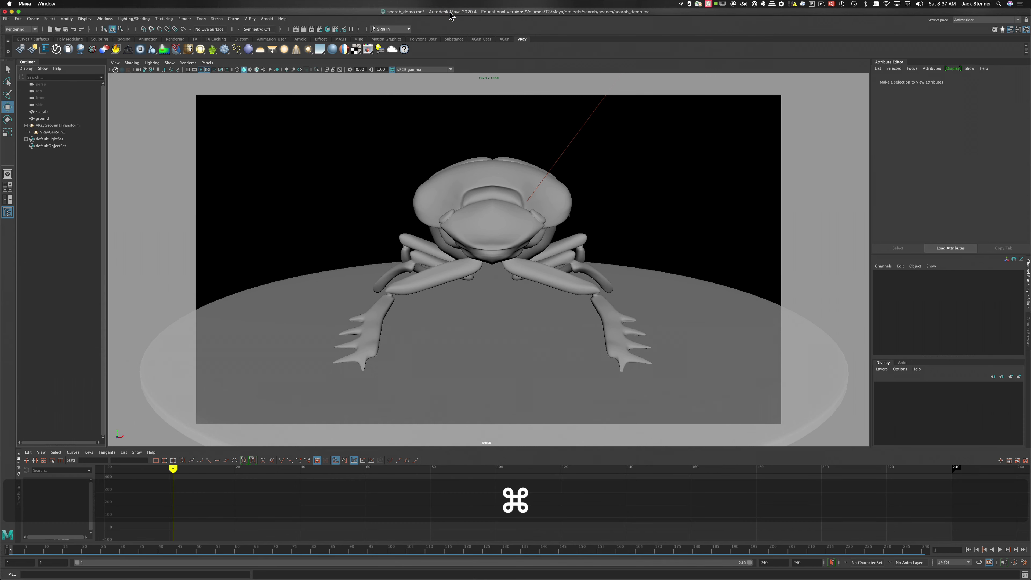
pyautogui.keyDown('super'); pyautogui.click(449, 12); pyautogui.keyUp('super')
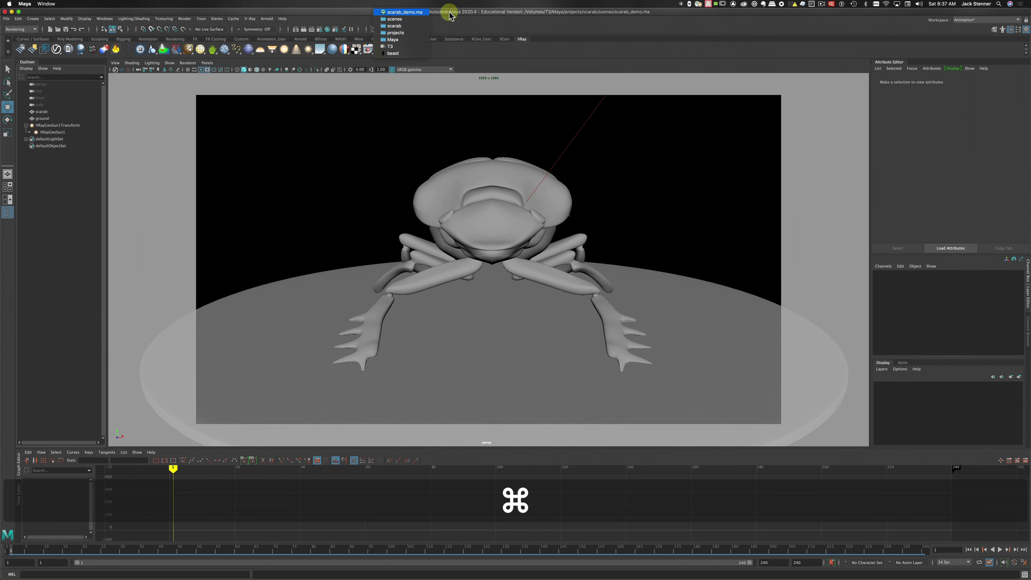
pyautogui.click(398, 26)
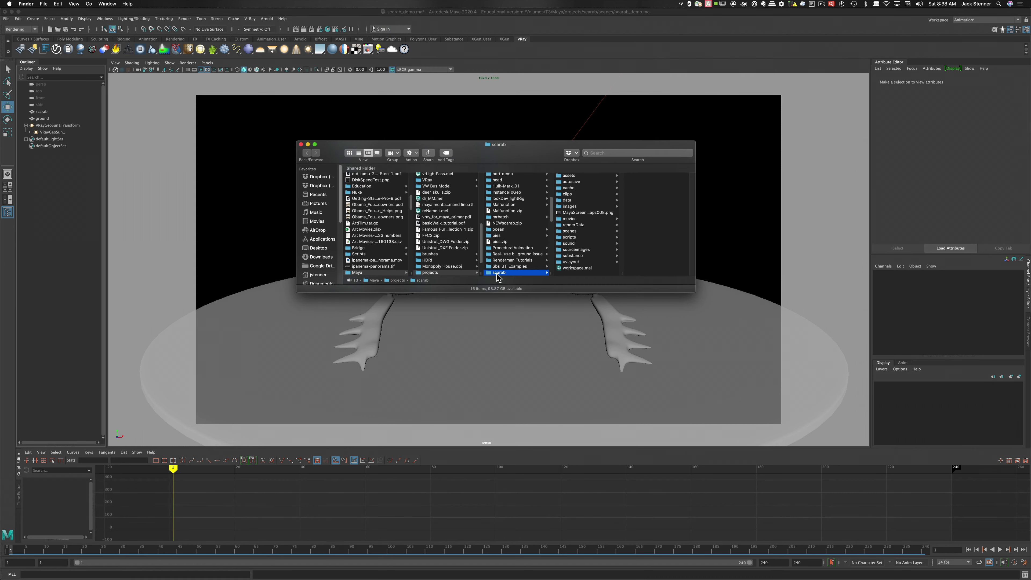
pyautogui.click(568, 206)
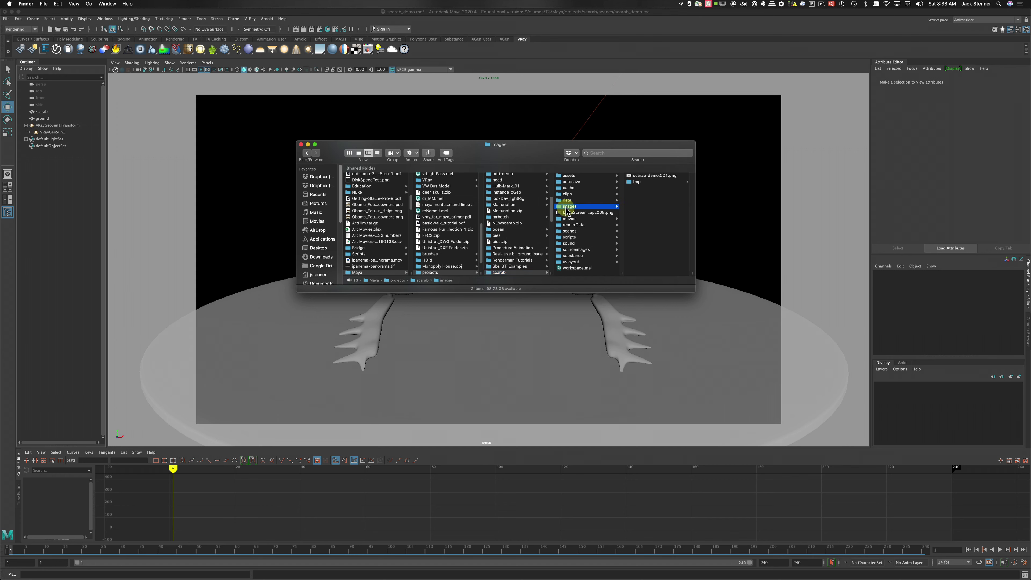
pyautogui.click(640, 176)
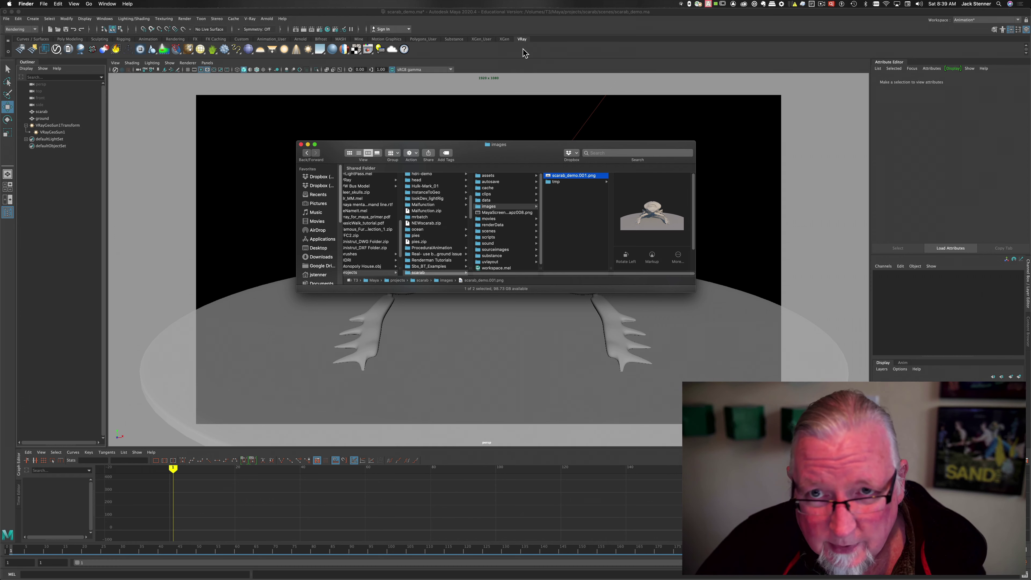
# Return to Maya, open the Playblast options for the timeline and enlarge the dialog to show all settings
pyautogui.click(529, 11)
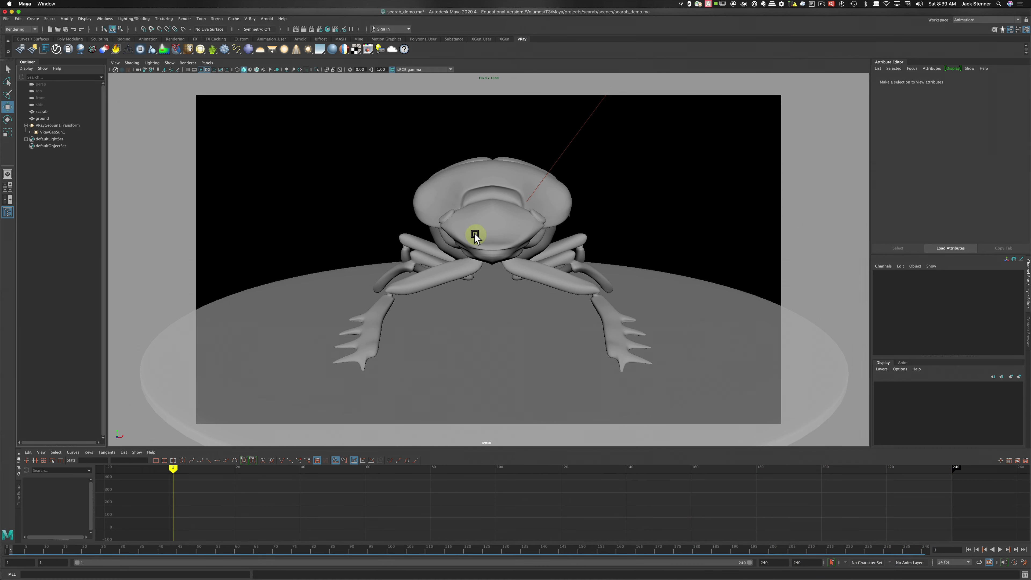
pyautogui.click(340, 307)
pyautogui.press('super+3')
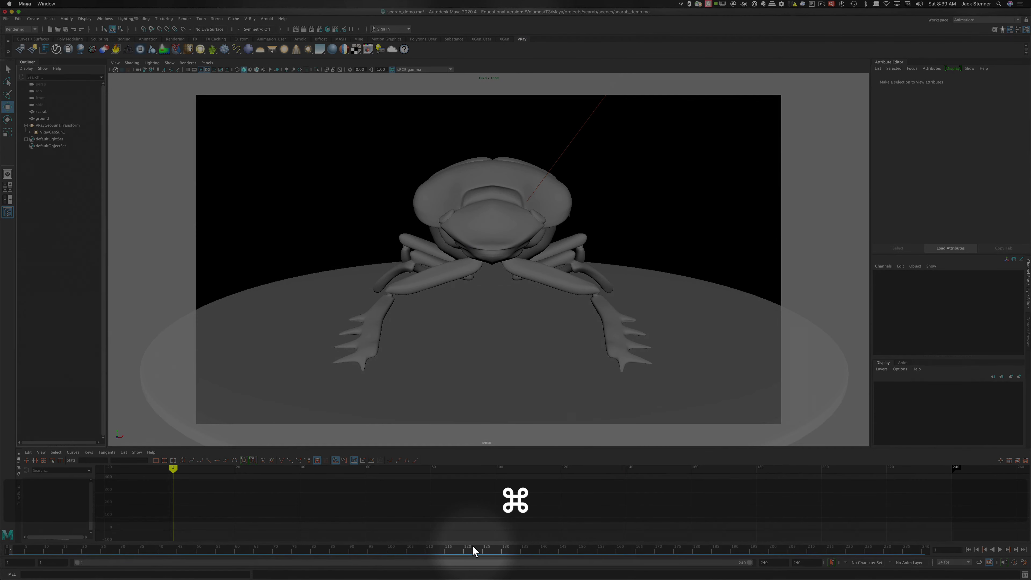
pyautogui.moveTo(472, 547); pyautogui.dragTo(489, 545, button='right')
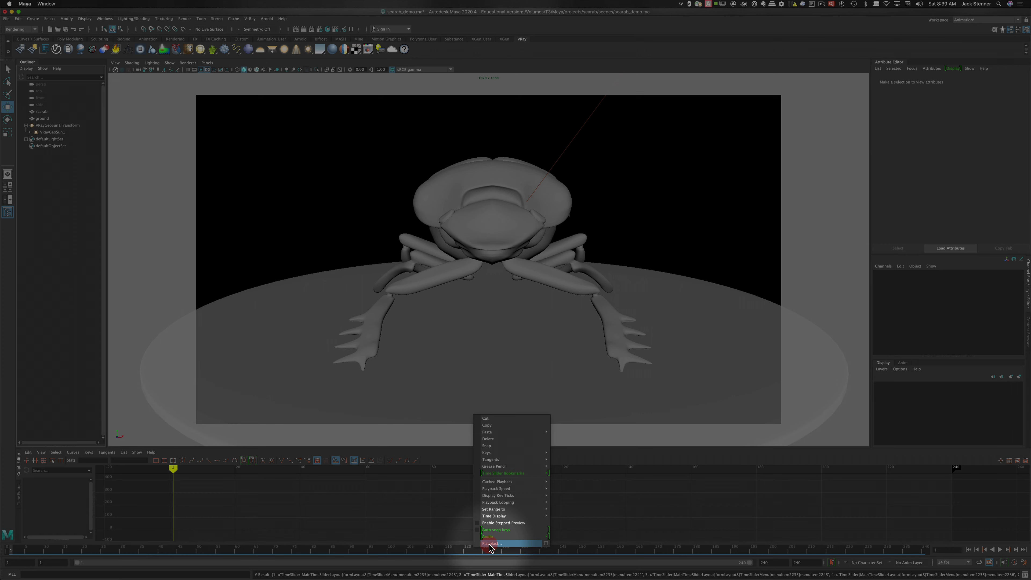
pyautogui.moveTo(490, 548); pyautogui.dragTo(545, 543, button='right')
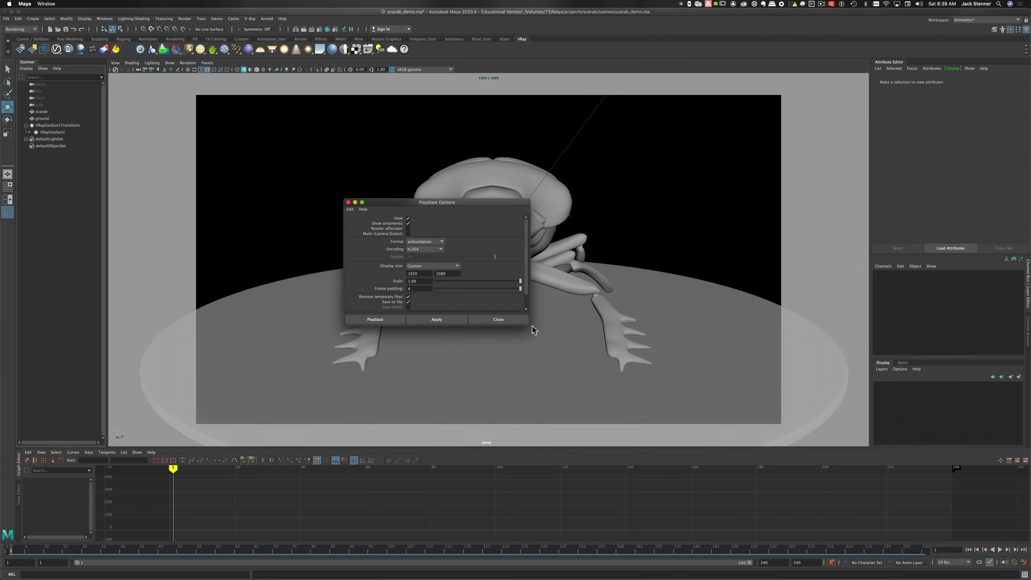
pyautogui.moveTo(531, 326); pyautogui.dragTo(548, 349)
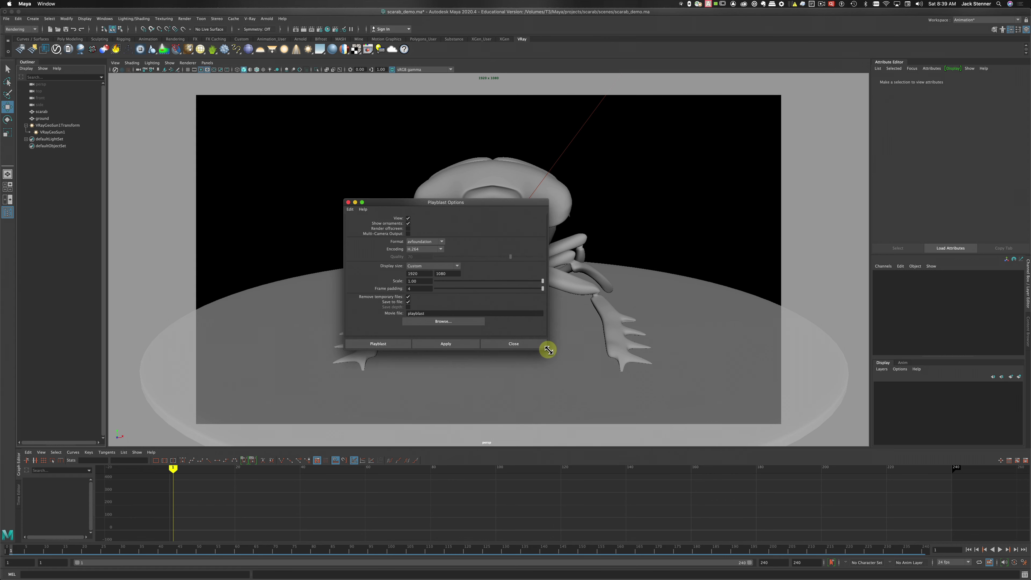
# Review the playblast's ornament setting and its custom display width and height
pyautogui.click(407, 223)
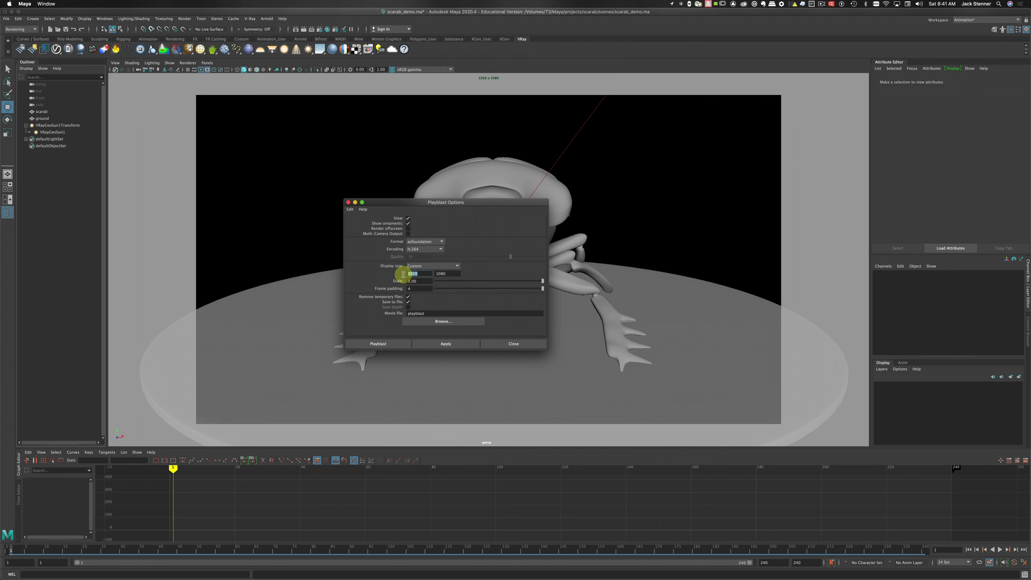
pyautogui.doubleClick(418, 274)
pyautogui.click(445, 273)
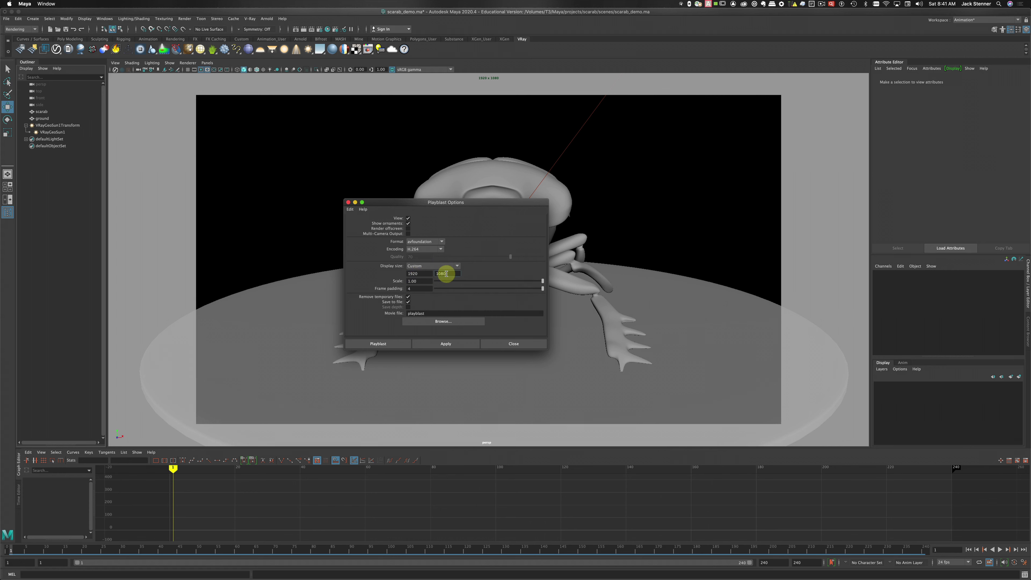
pyautogui.doubleClick(422, 274)
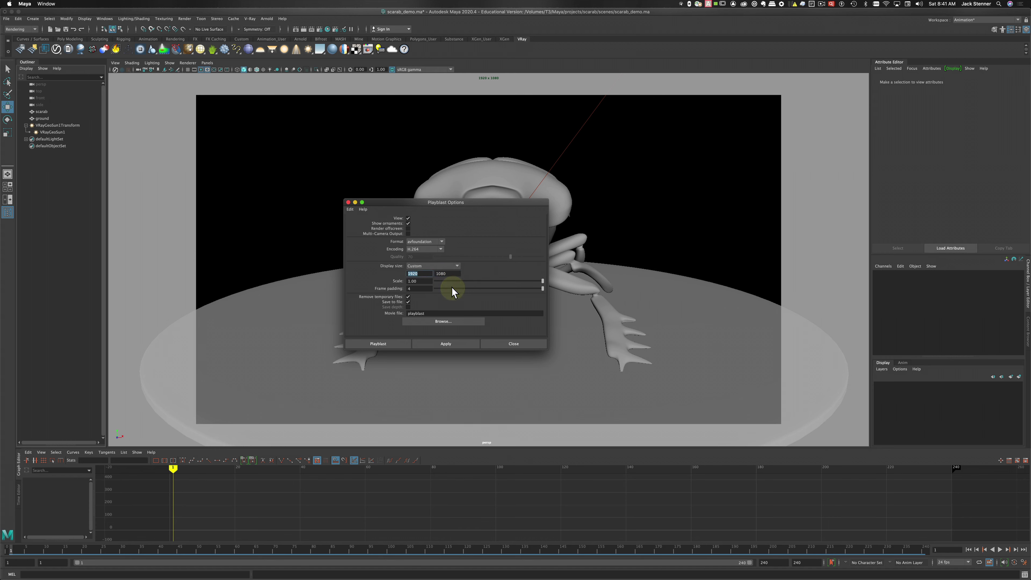
pyautogui.moveTo(451, 275); pyautogui.dragTo(439, 274)
# Try a playblast scale of 0.5 and compare it with the custom display size
pyautogui.moveTo(416, 281); pyautogui.dragTo(406, 280)
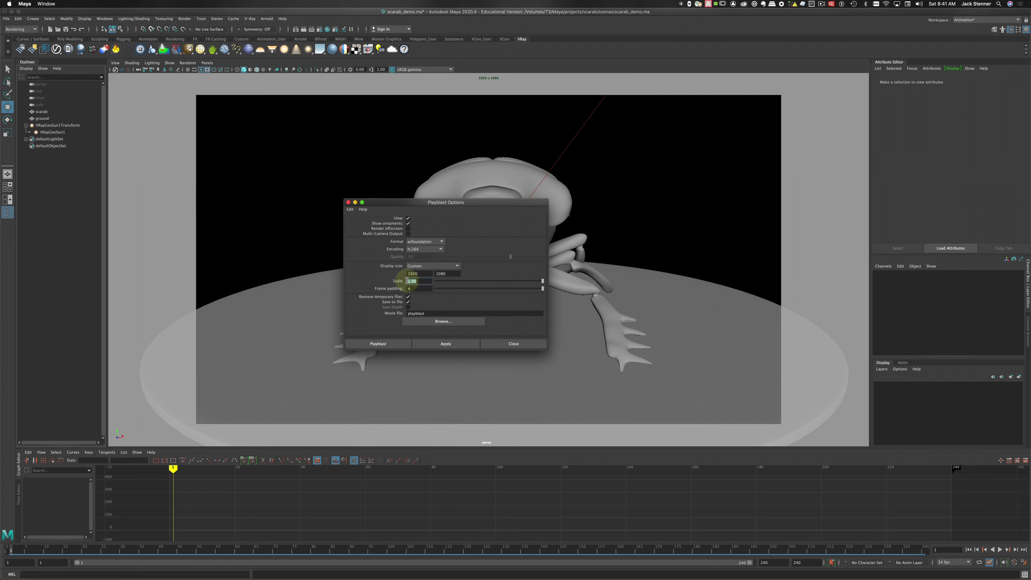
pyautogui.write('.4')
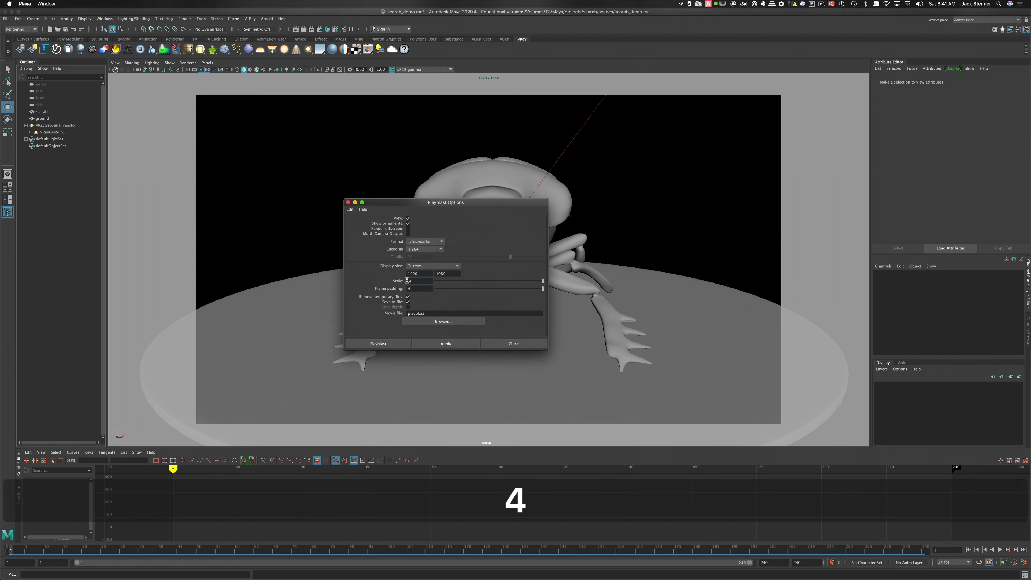
pyautogui.press('BackSpace')
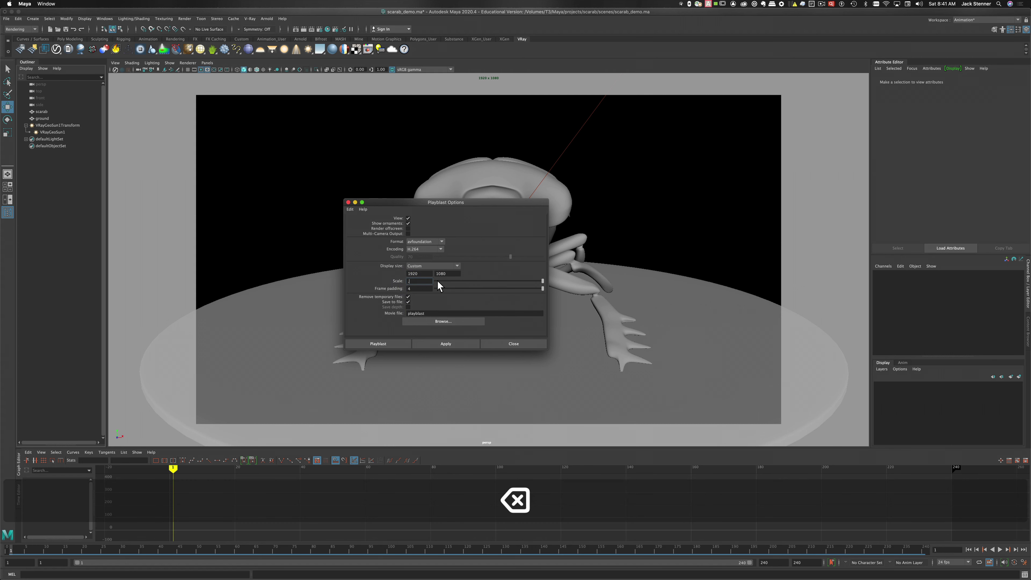
pyautogui.write('5')
pyautogui.click(409, 272)
pyautogui.doubleClick(433, 273)
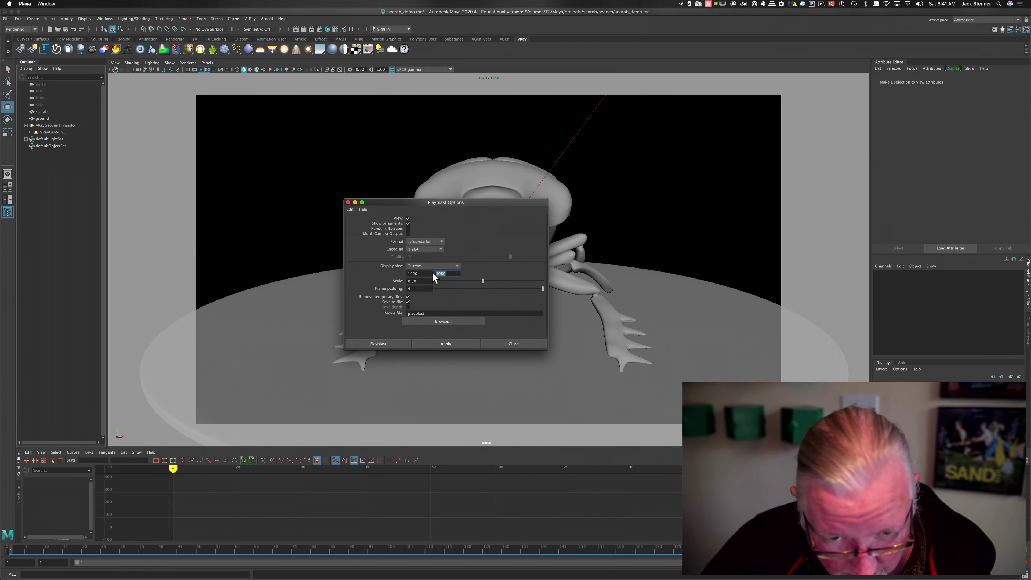
# Set the playblast scale back to 1 and turn off saving the movie to a file
pyautogui.moveTo(420, 281); pyautogui.dragTo(396, 286)
pyautogui.write('1')
pyautogui.press('Return')
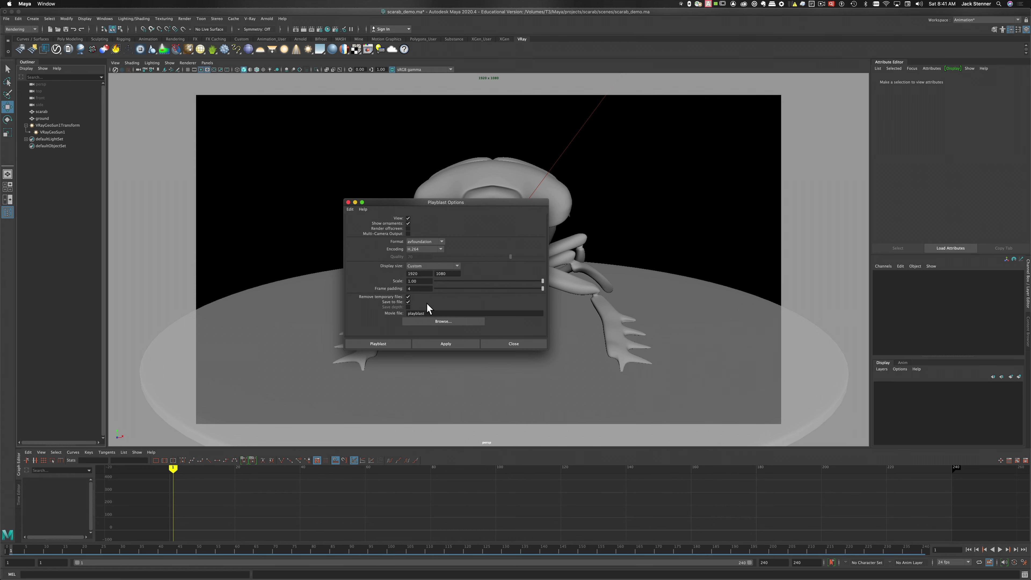
pyautogui.click(408, 302)
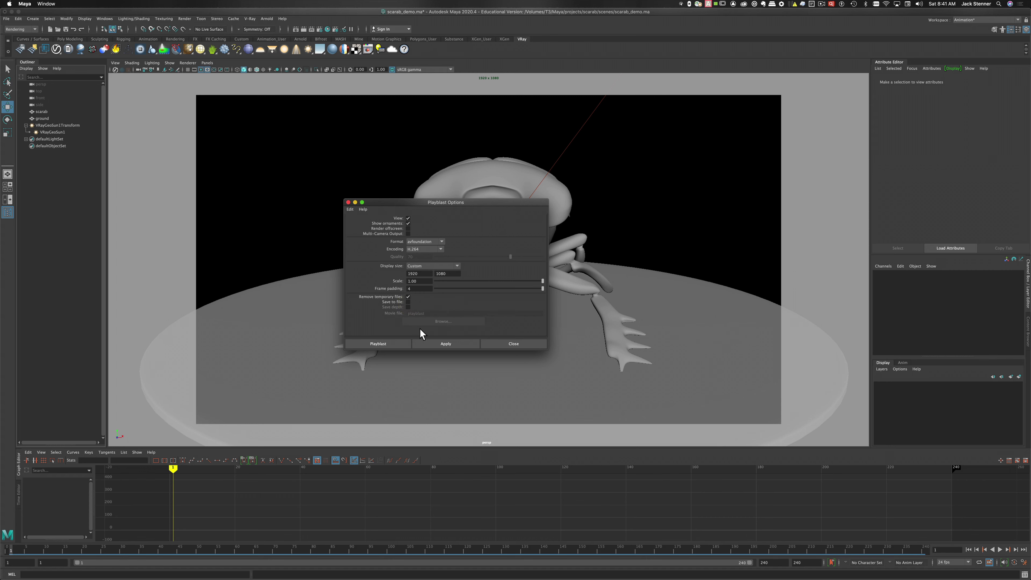
# Enable saving the playblast to a file, name it scarab_topo in the project's movies folder, and run the playblast
pyautogui.click(408, 301)
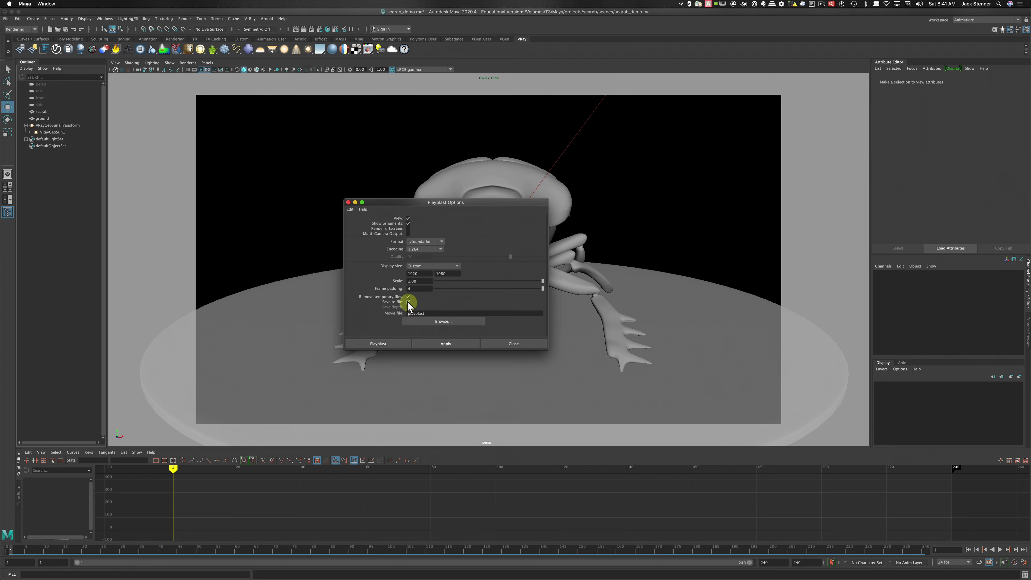
pyautogui.click(440, 321)
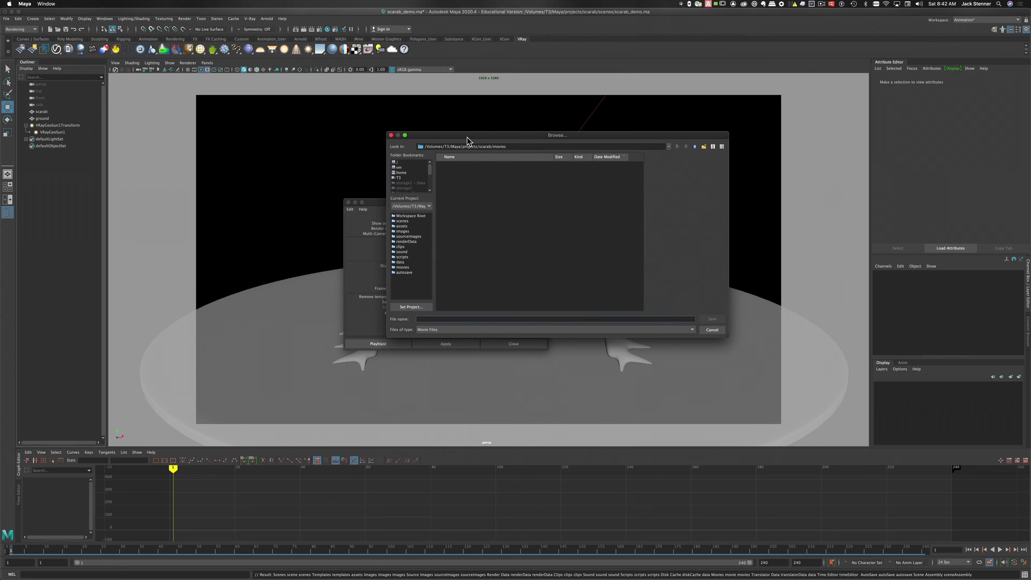
pyautogui.click(429, 318)
pyautogui.write('scarab')
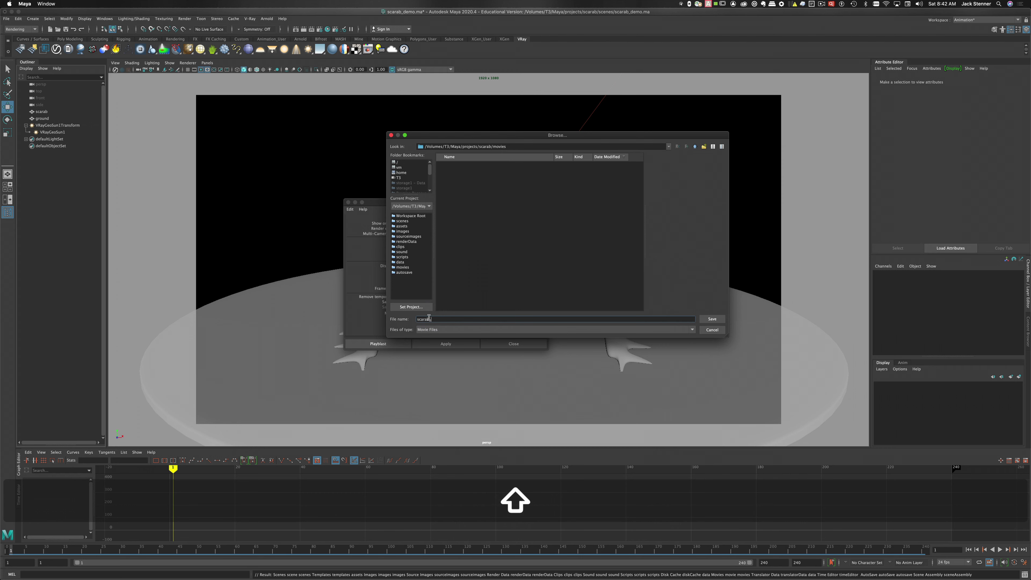
pyautogui.write('_topo.')
pyautogui.press('BackSpace')
pyautogui.click(703, 316)
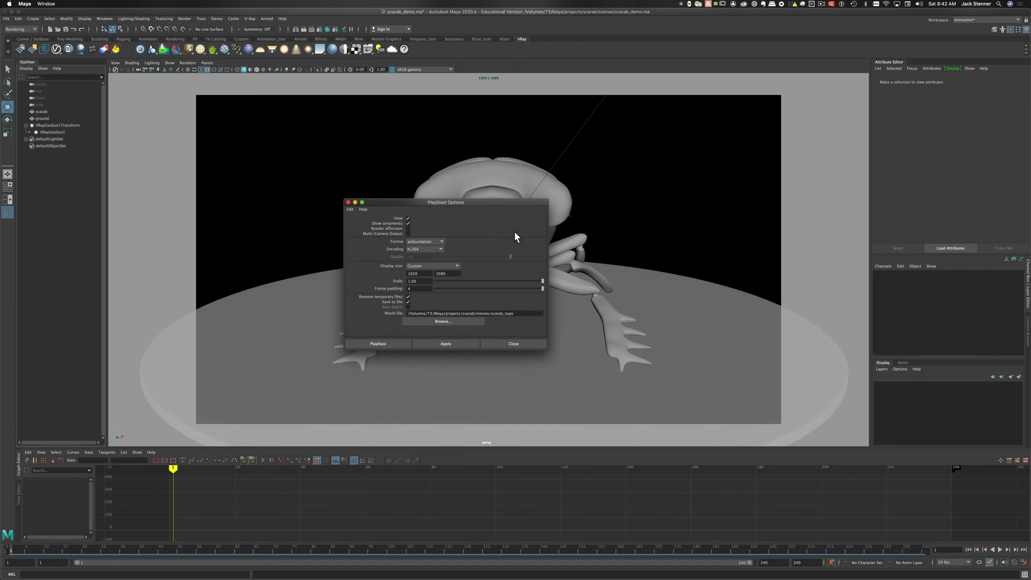
pyautogui.click(372, 343)
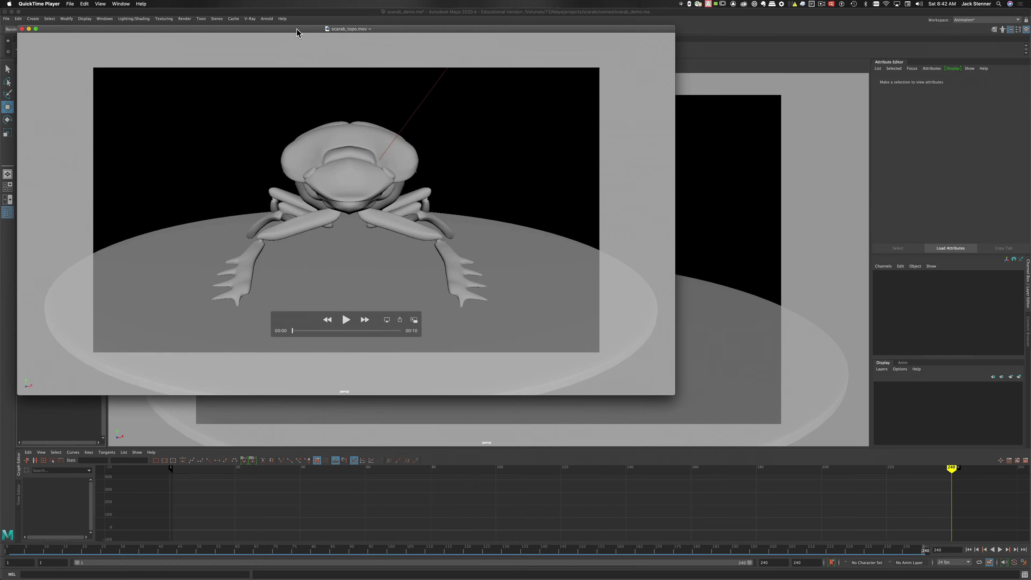
# Play the playblast movie in QuickTime Player to check the turntable, pause it and close the movie
pyautogui.moveTo(296, 33); pyautogui.dragTo(435, 84)
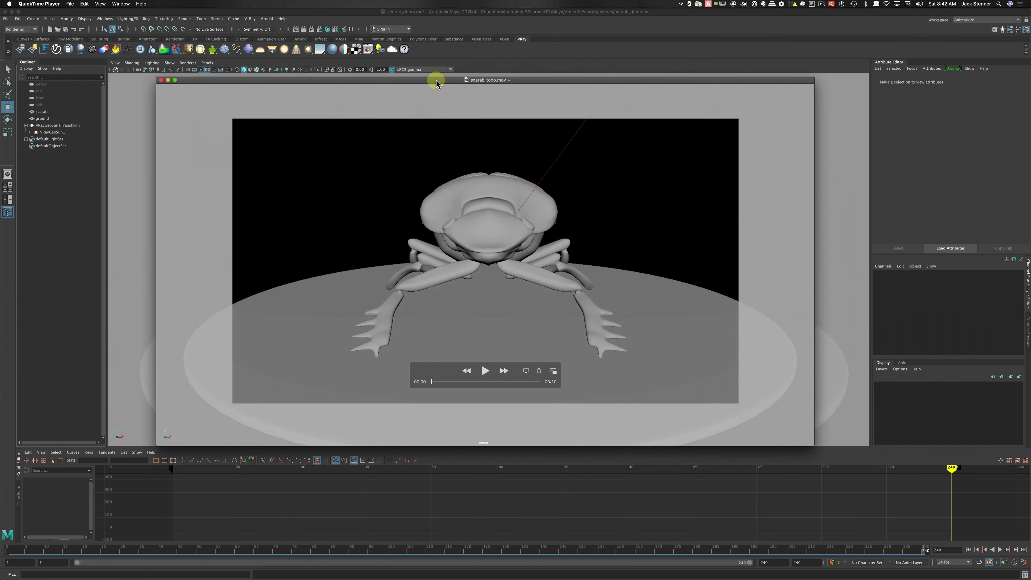
pyautogui.click(482, 372)
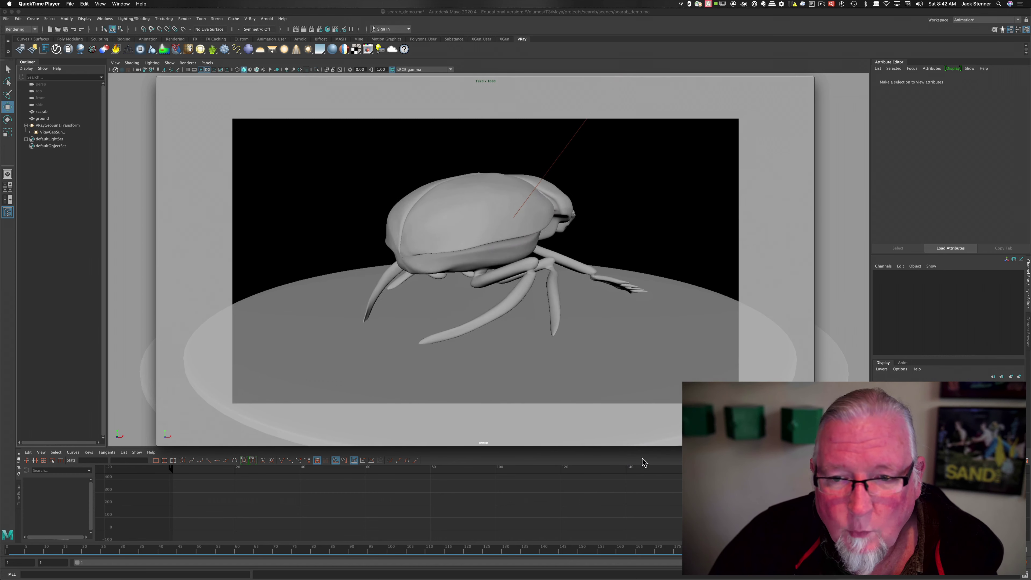
pyautogui.moveTo(489, 400)
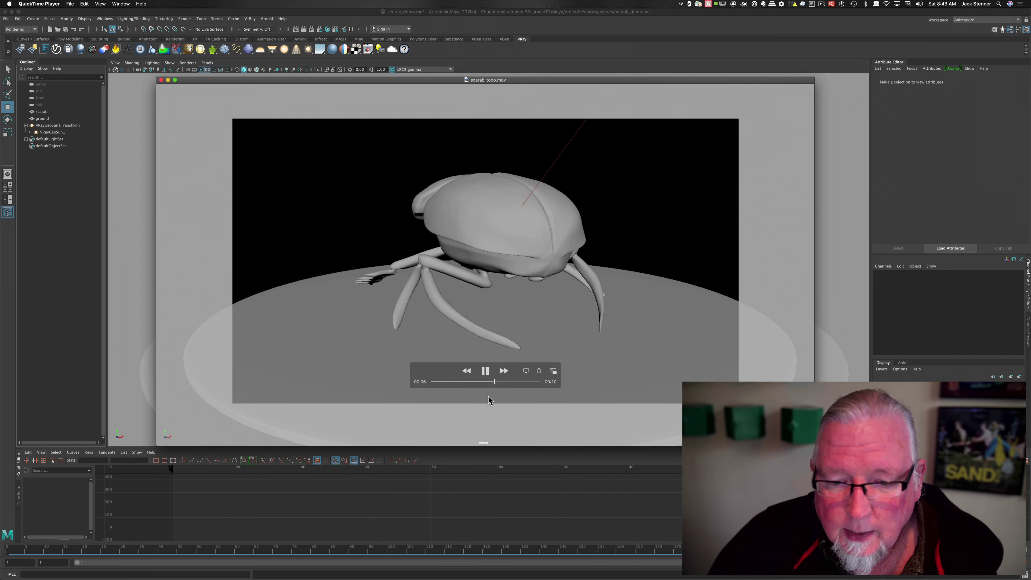
pyautogui.click(485, 370)
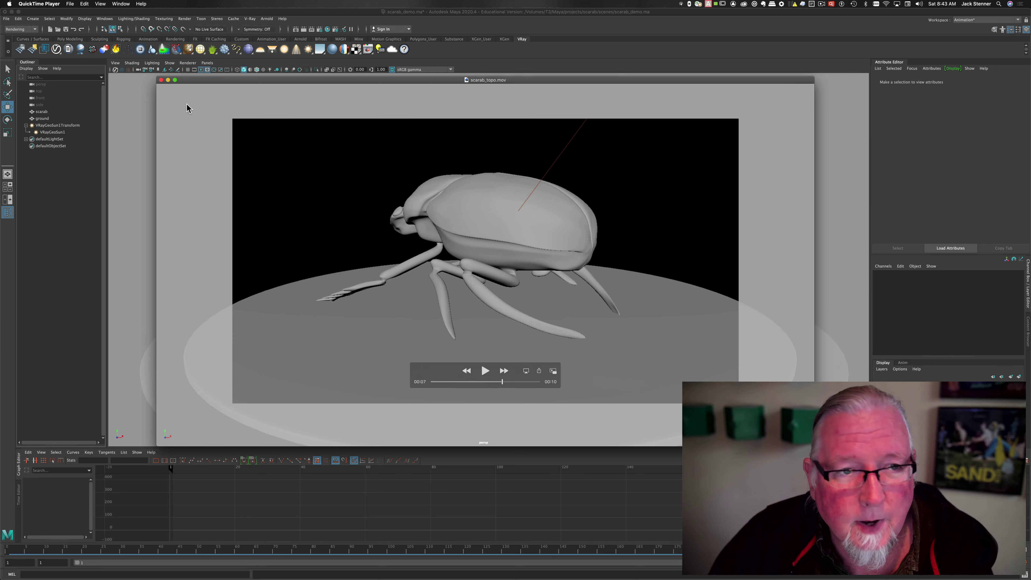
pyautogui.click(160, 80)
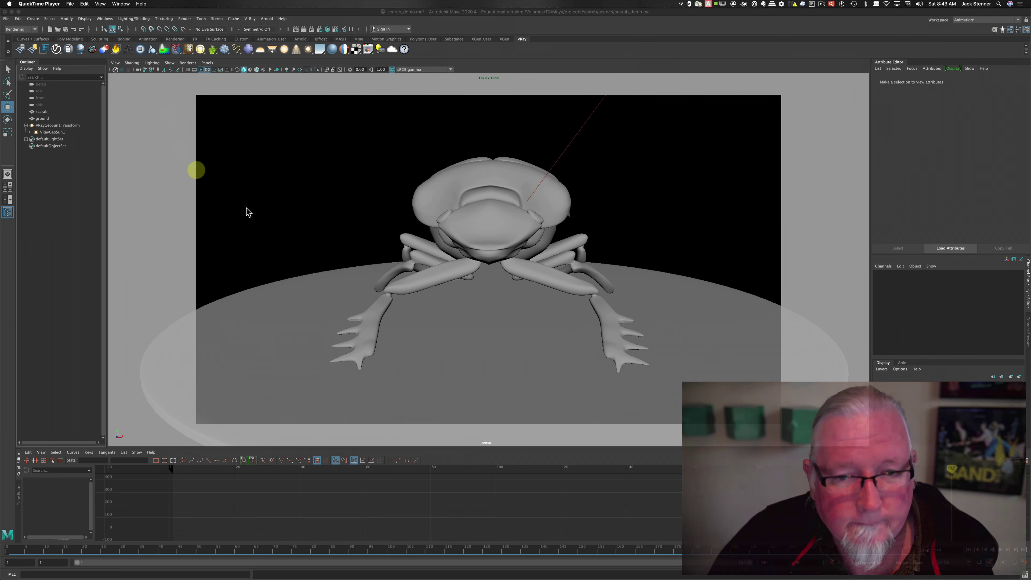
# Set the perspective camera's gate display to No Gate
pyautogui.click(115, 62)
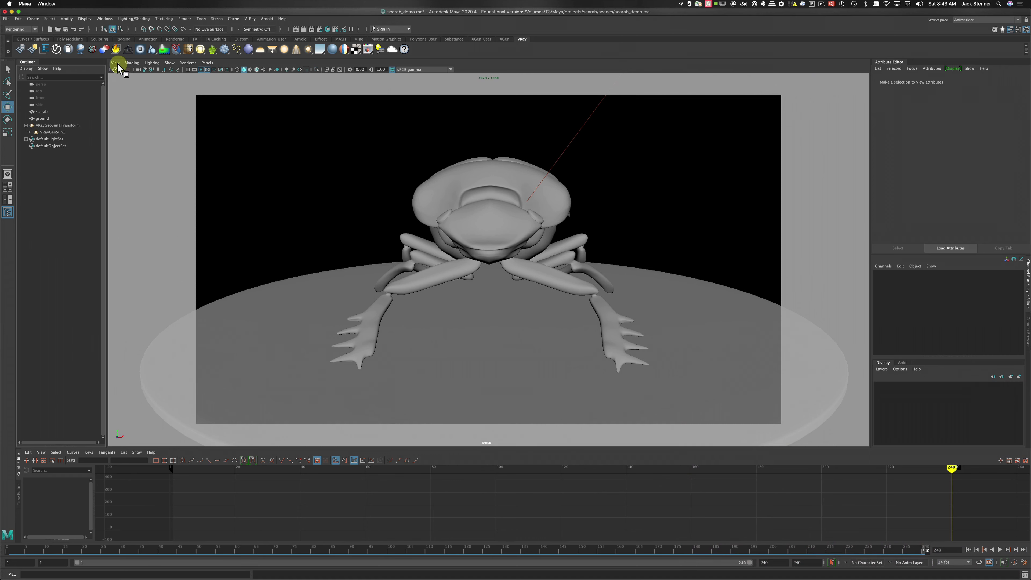
pyautogui.moveTo(142, 193)
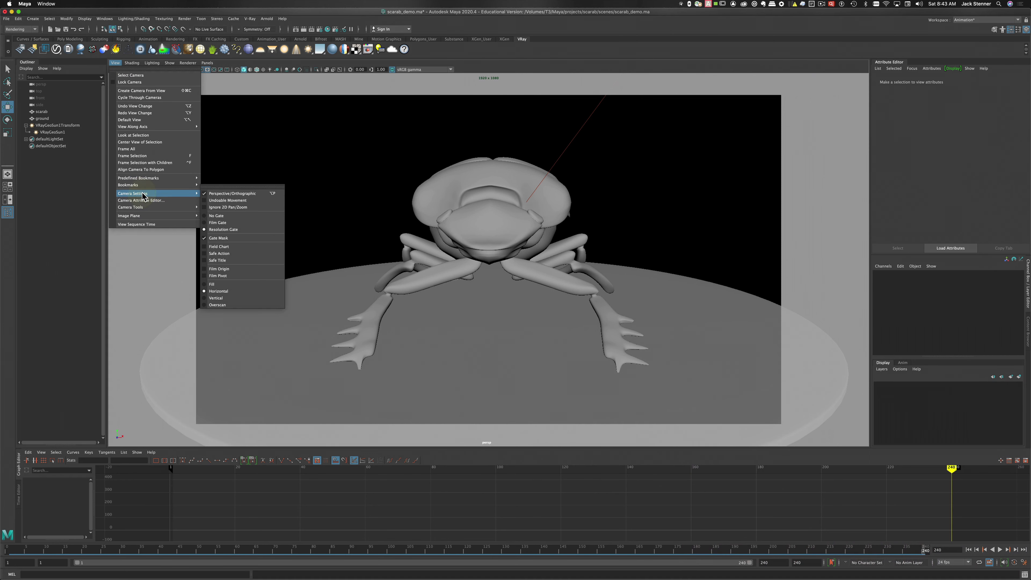
pyautogui.click(236, 215)
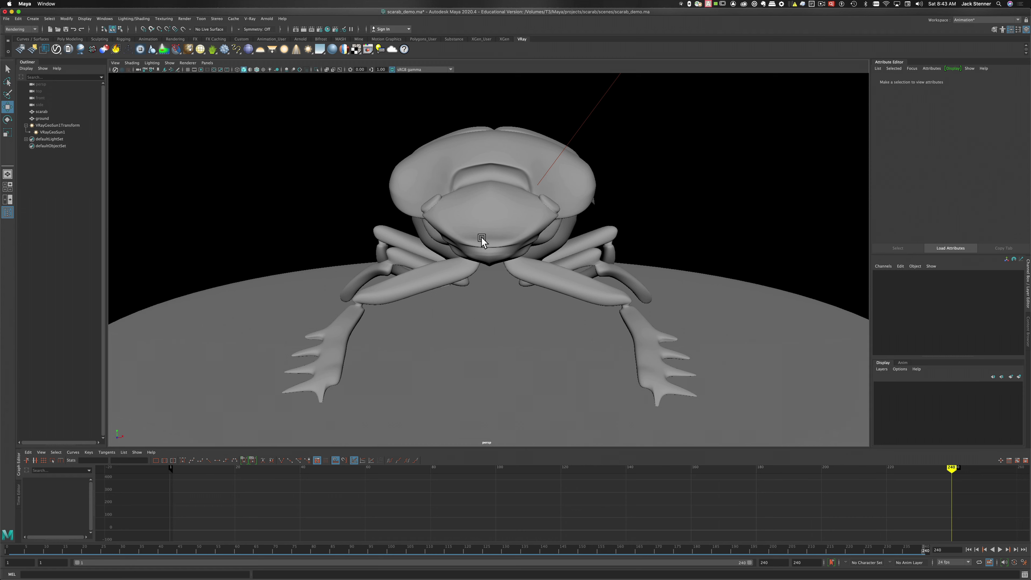
# Select the scarab and inspect its wireframe at frames 96, 117, 146 and 172, comparing the selected and deselected display
pyautogui.click(574, 184)
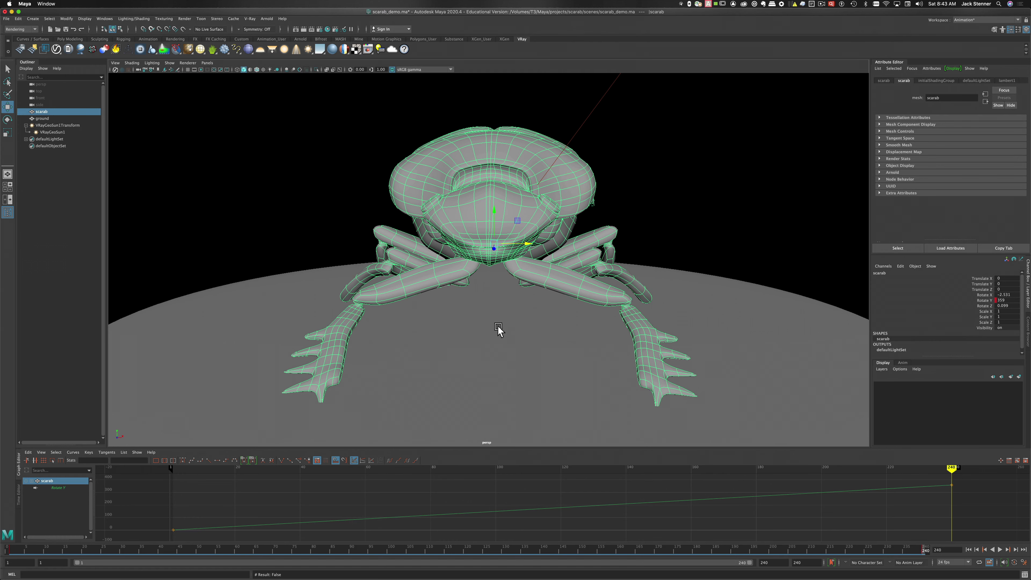
pyautogui.click(374, 550)
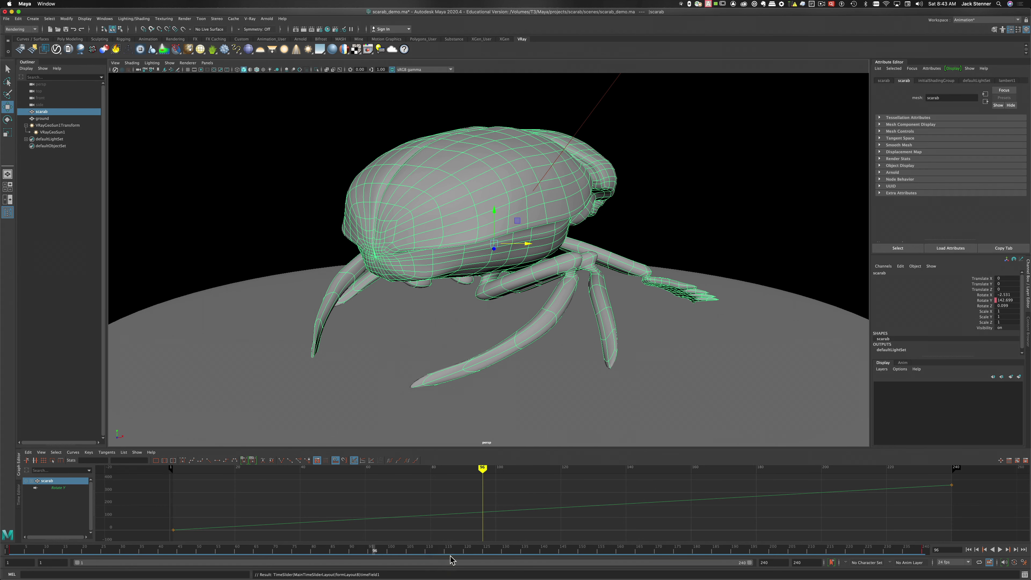
pyautogui.click(455, 551)
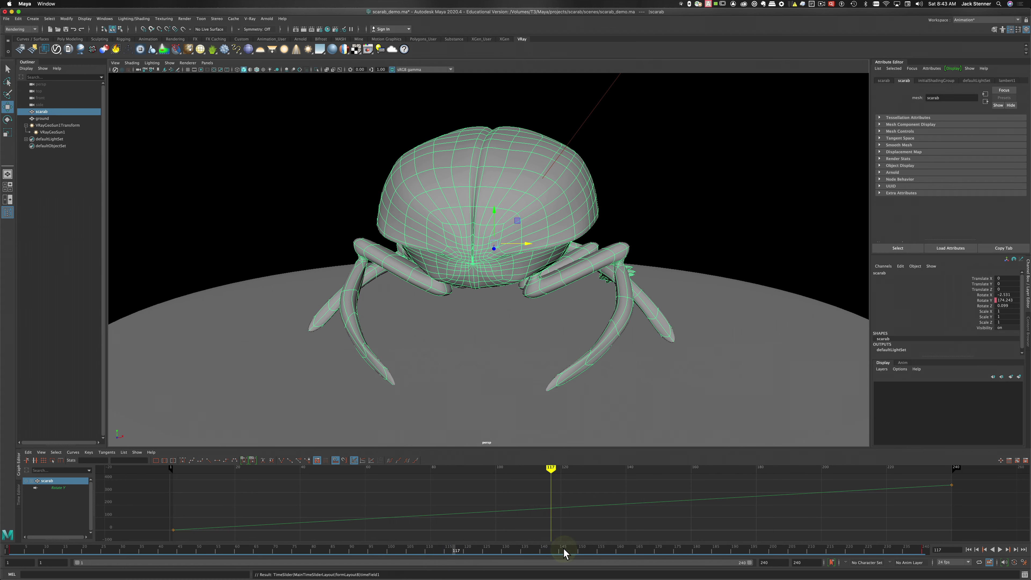
pyautogui.click(564, 553)
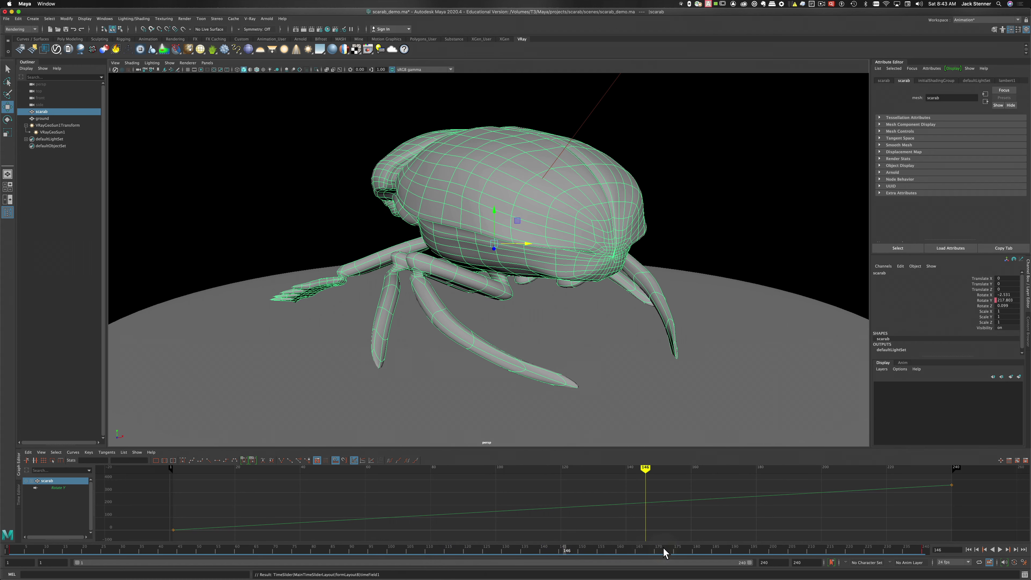
pyautogui.click(663, 551)
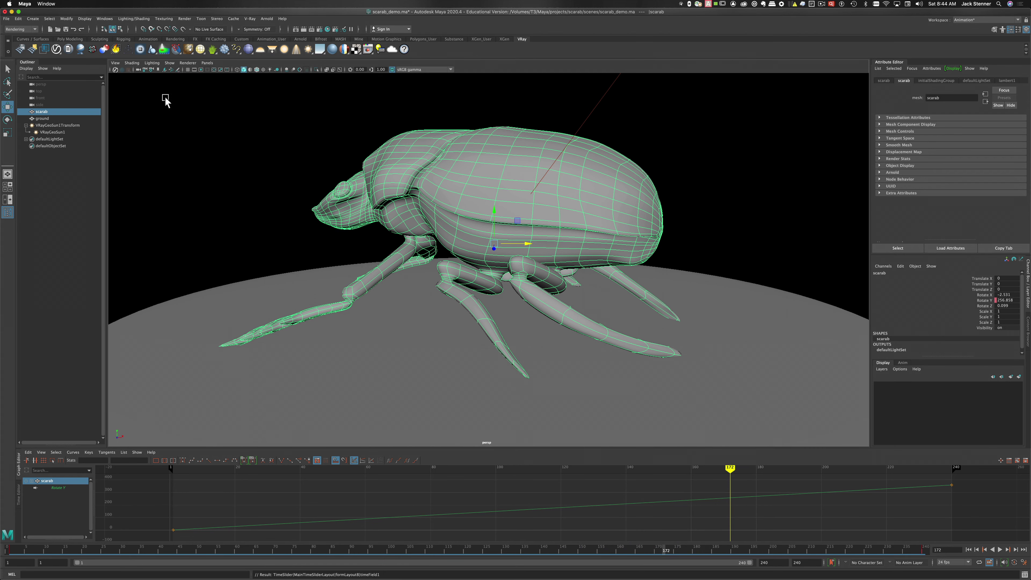
pyautogui.click(219, 119)
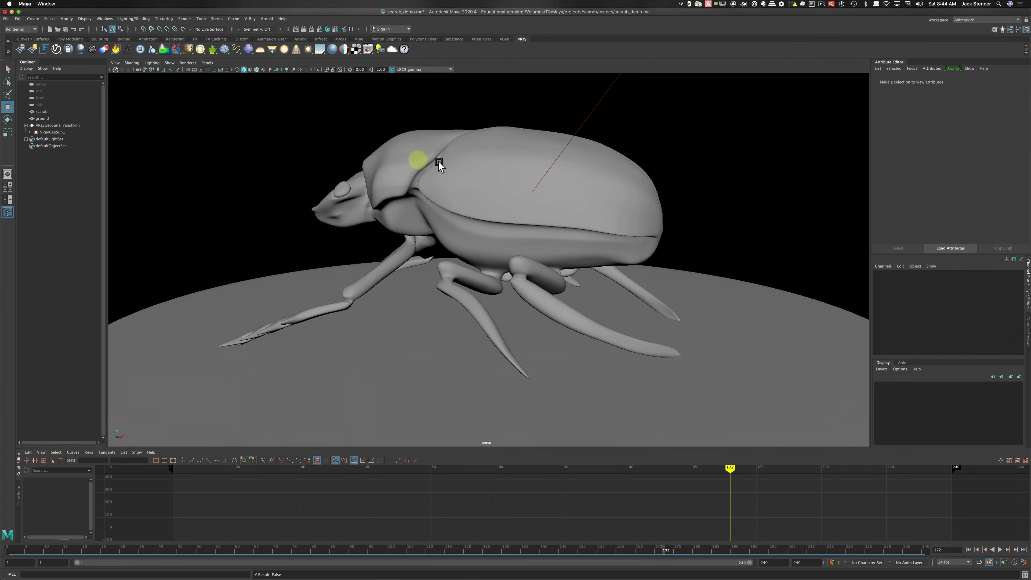
pyautogui.click(473, 167)
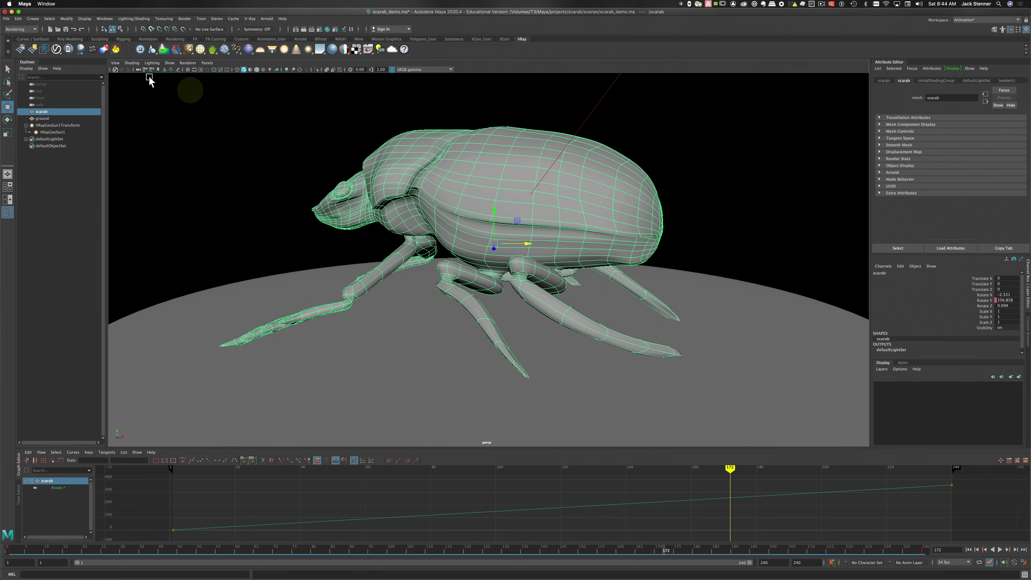
# Turn on Wireframe on Shaded in the viewport and deselect the scarab
pyautogui.click(132, 63)
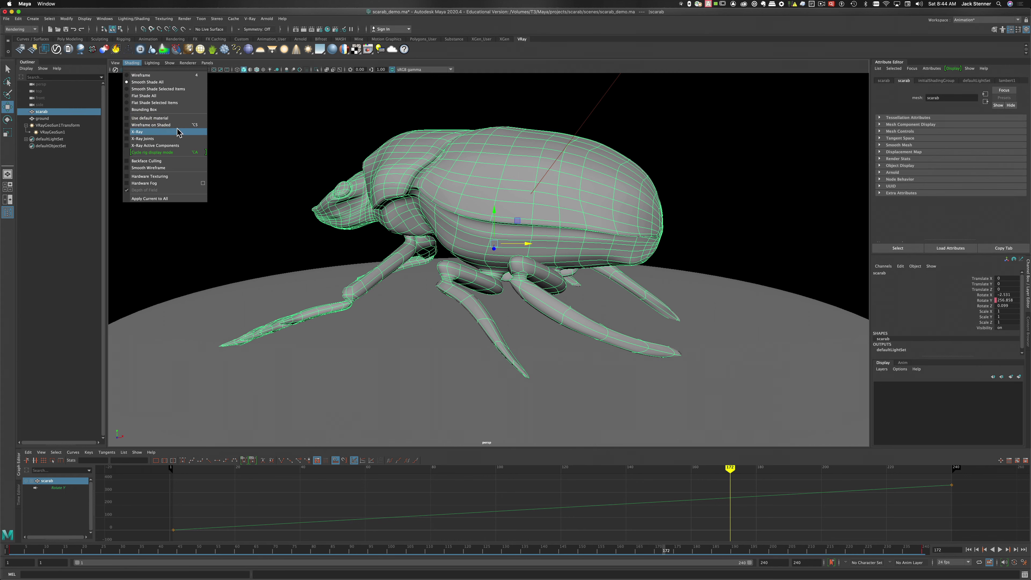
pyautogui.click(151, 125)
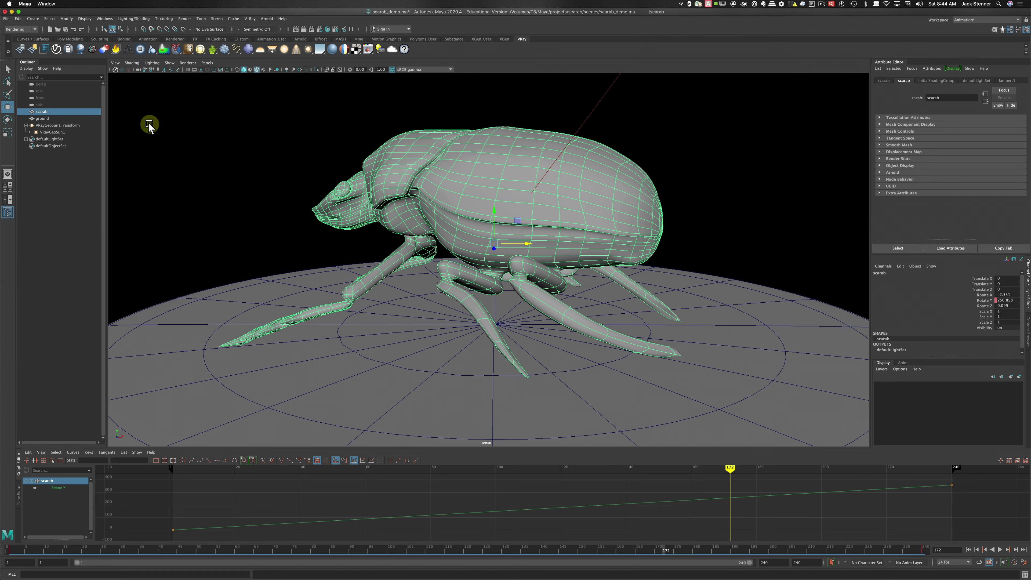
pyautogui.click(246, 161)
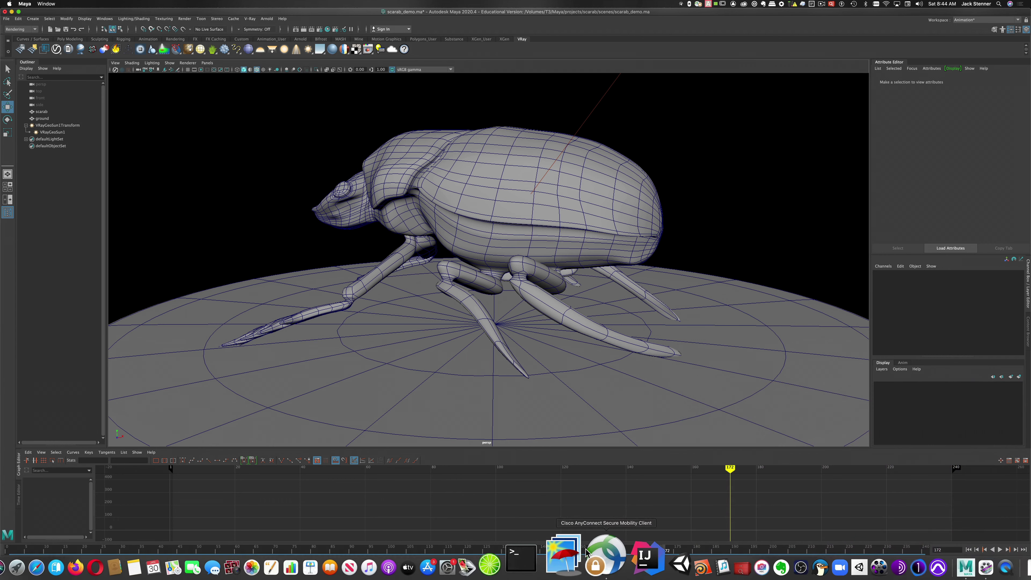
pyautogui.moveTo(596, 548); pyautogui.dragTo(341, 548)
pyautogui.moveTo(402, 559); pyautogui.dragTo(665, 576)
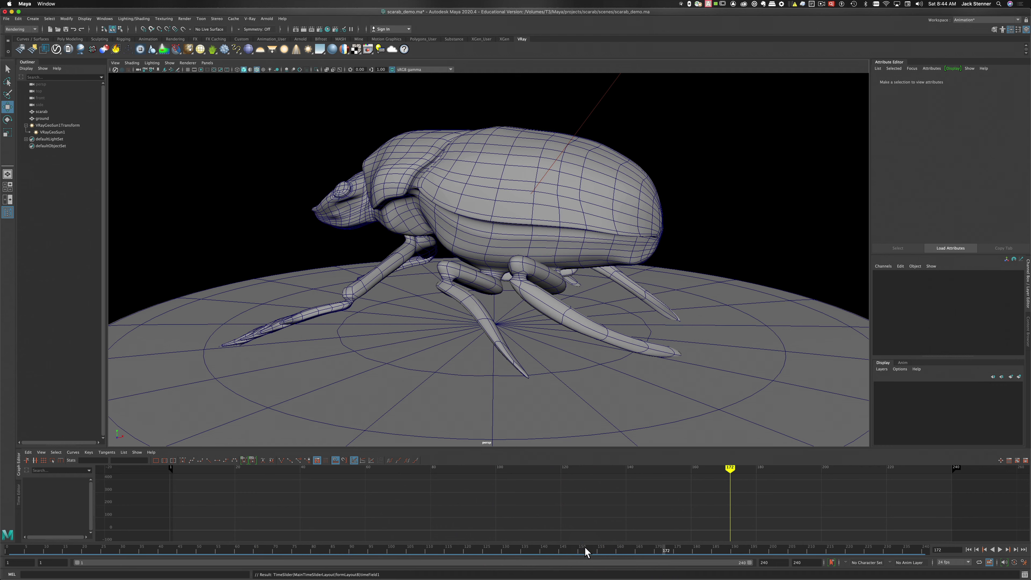
# Save the scene, run a new playblast of the timeline with the wireframe display, and dismiss the player's alert
pyautogui.press('super+s')
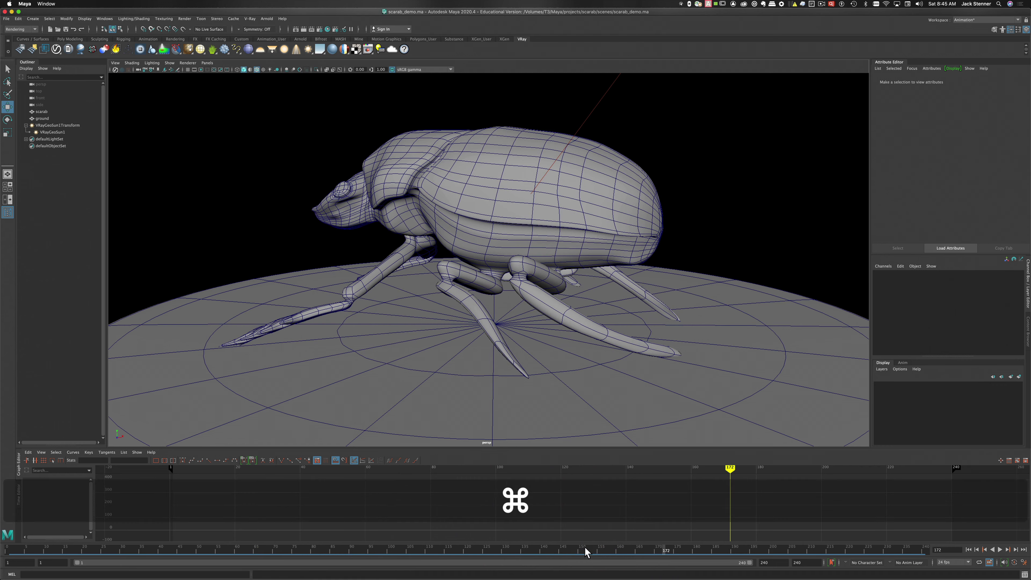
pyautogui.rightClick(585, 550)
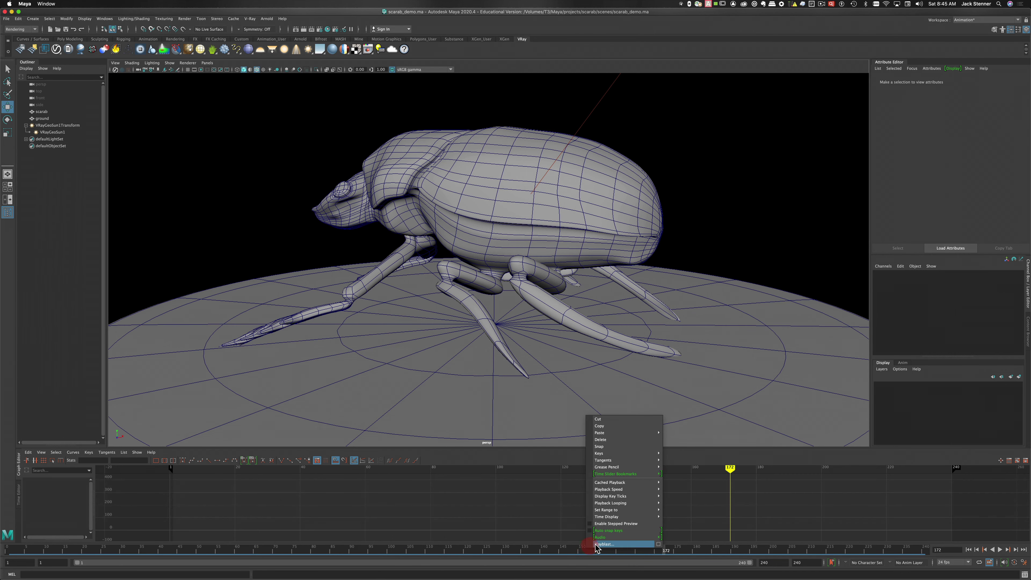
pyautogui.click(605, 543)
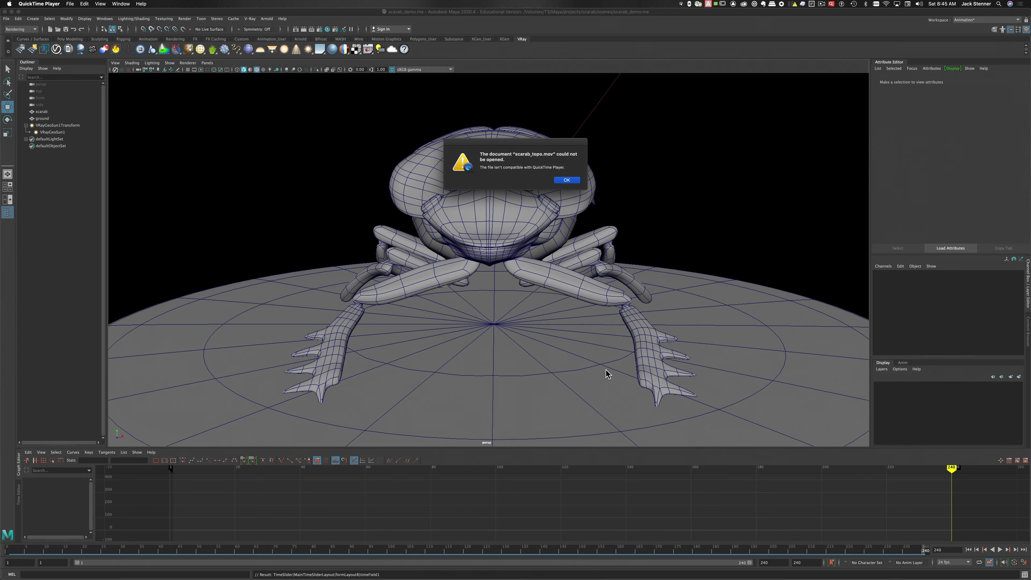
pyautogui.click(566, 181)
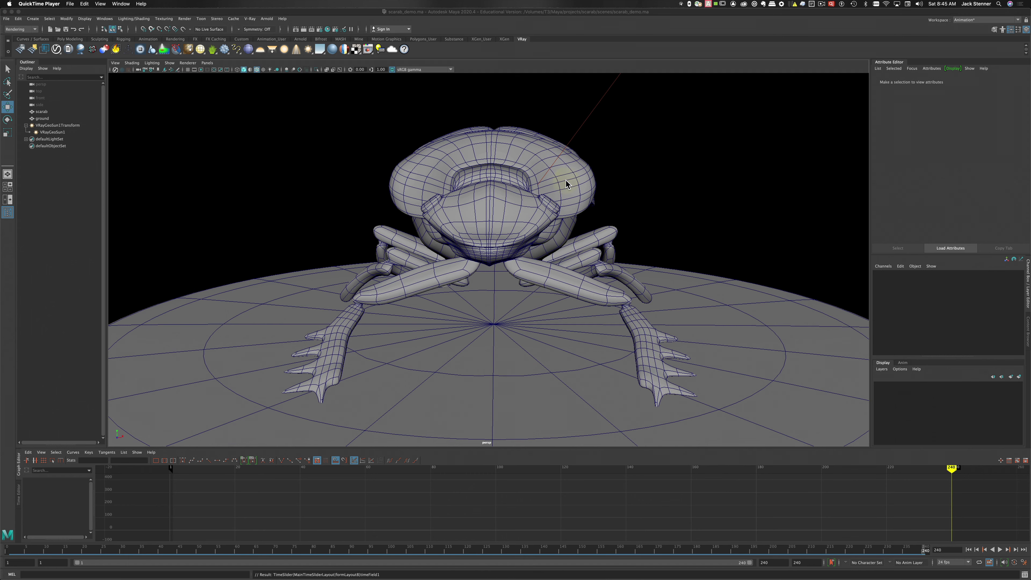
# Browse to the scarab project's movies folder in Finder and open scarab_topo.mov in QuickTime Player
pyautogui.press('super')
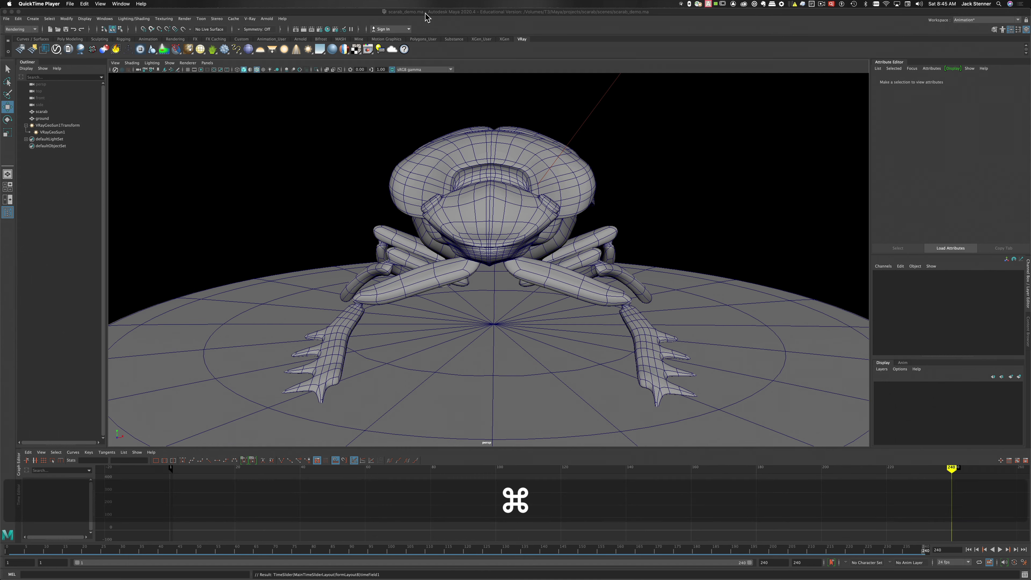
pyautogui.keyDown('super'); pyautogui.click(425, 13); pyautogui.keyUp('super')
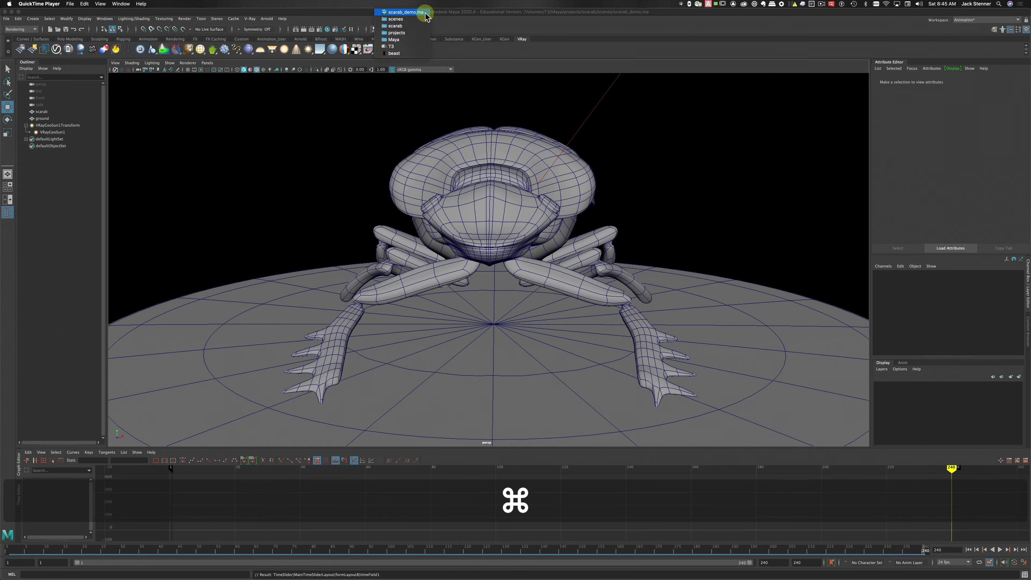
pyautogui.click(415, 26)
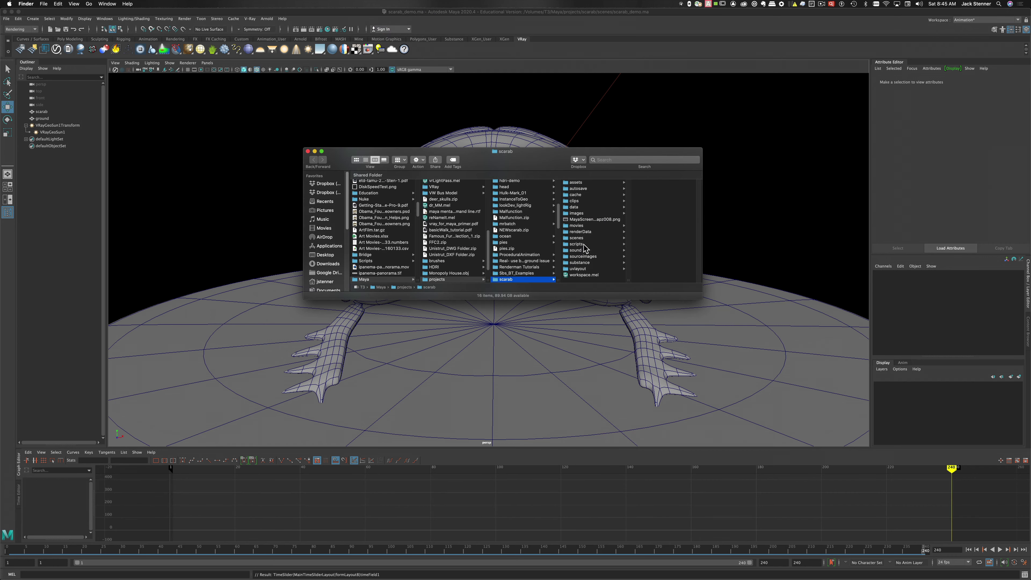
pyautogui.click(579, 226)
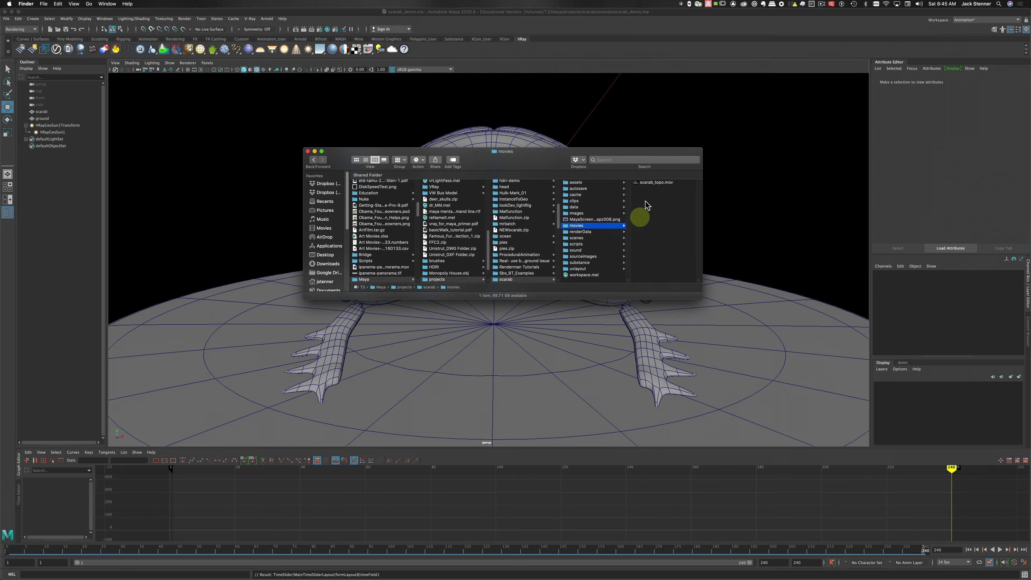
pyautogui.click(647, 182)
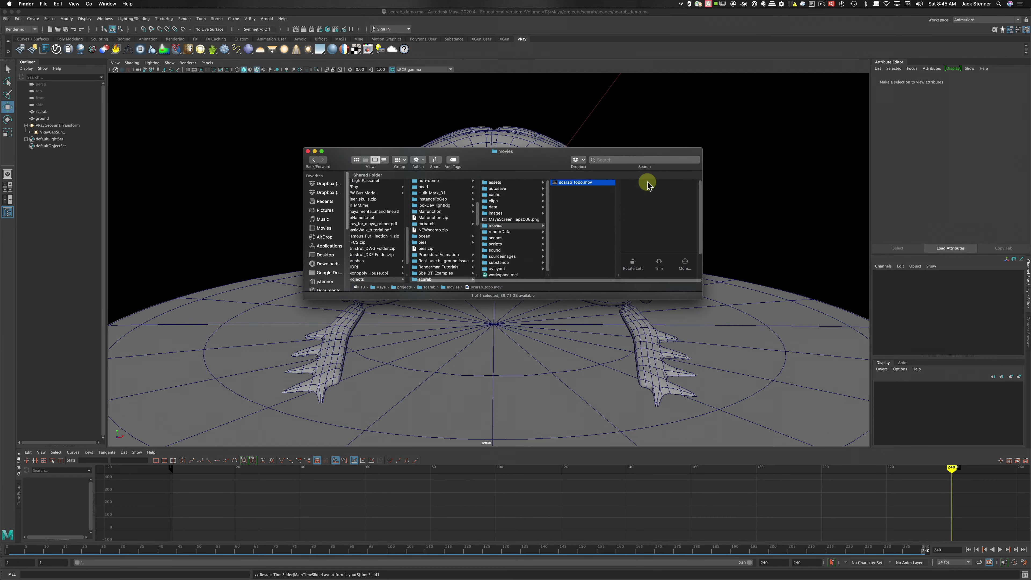
pyautogui.doubleClick(571, 183)
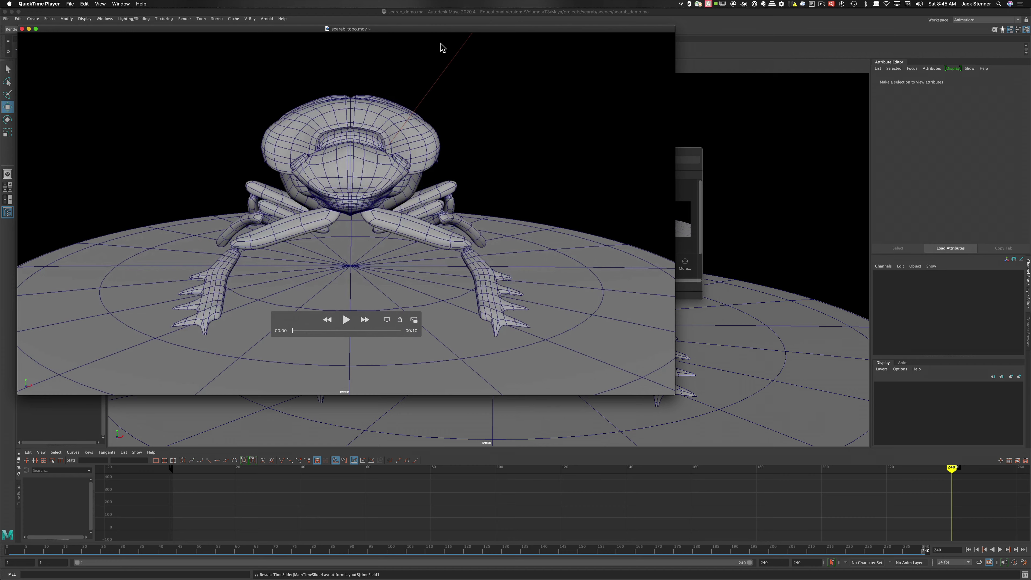
pyautogui.moveTo(447, 31); pyautogui.dragTo(559, 56)
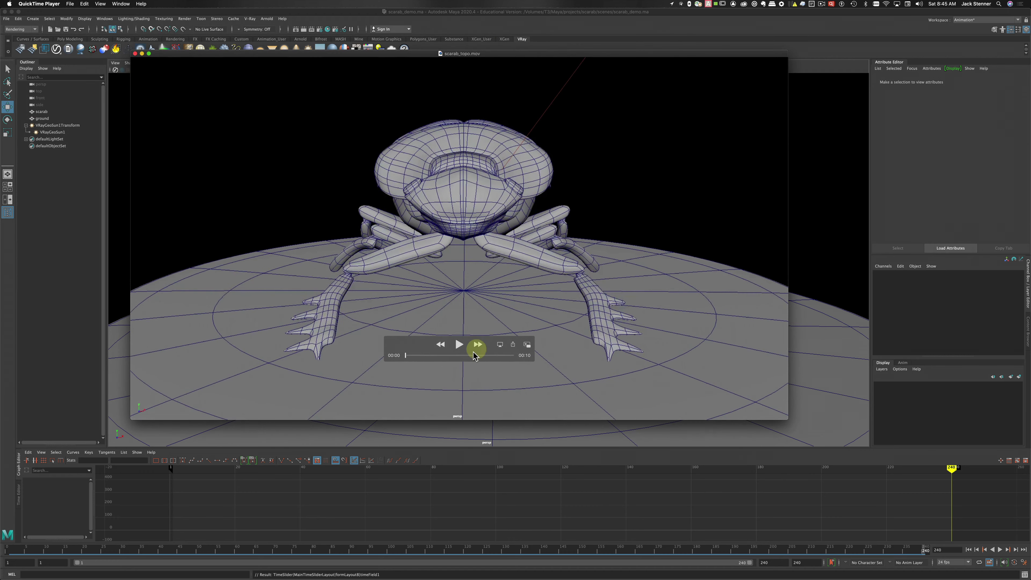
# Play scarab_topo.mov, turn on looping, review the looping turntable, and close the movie
pyautogui.click(459, 345)
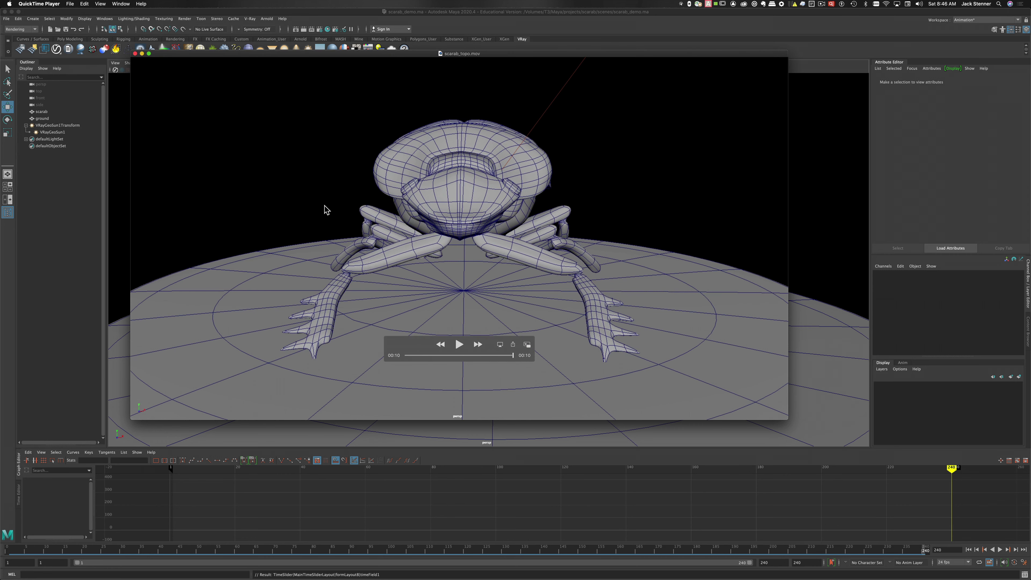
pyautogui.click(101, 4)
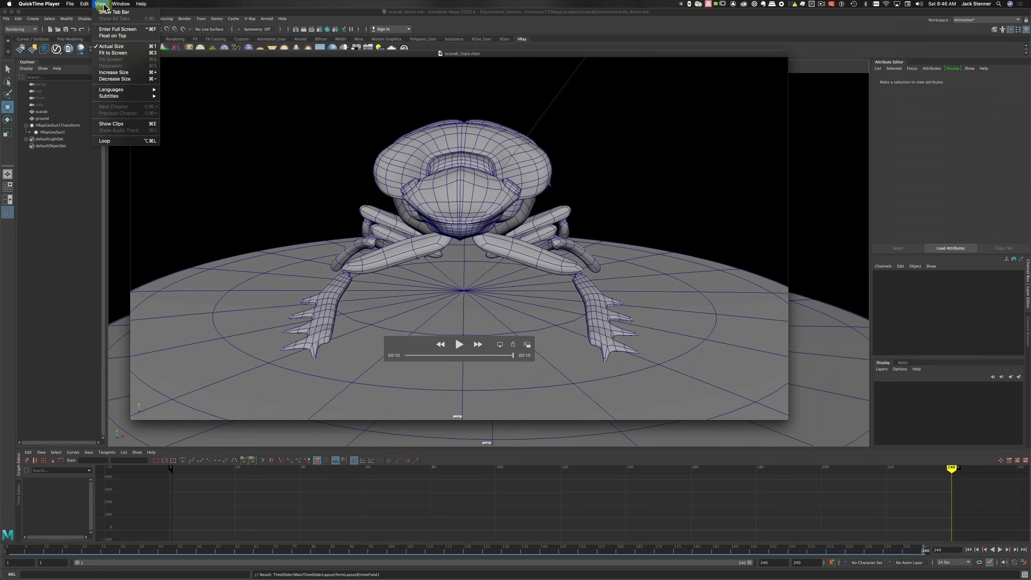
pyautogui.click(137, 144)
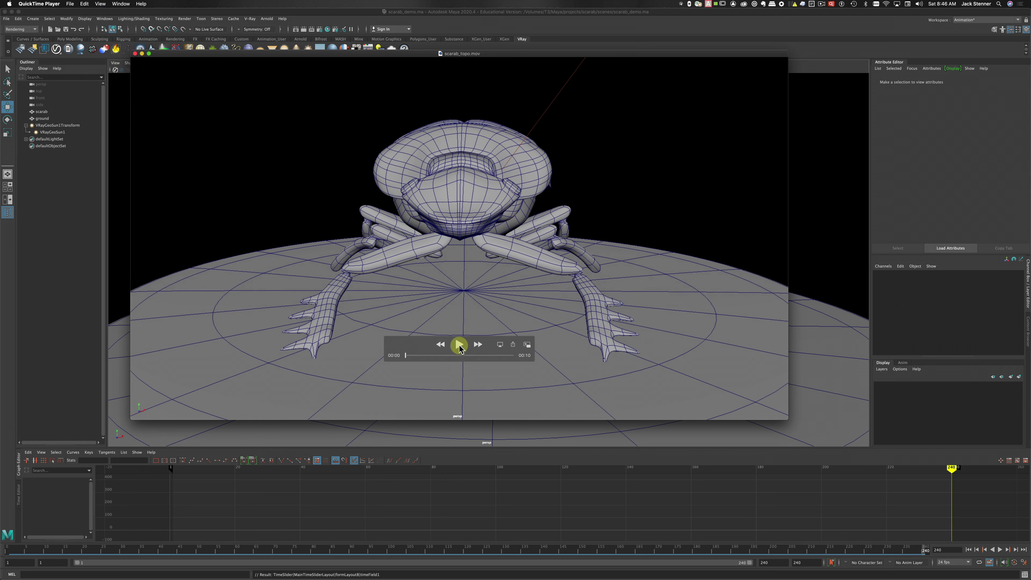
pyautogui.click(459, 345)
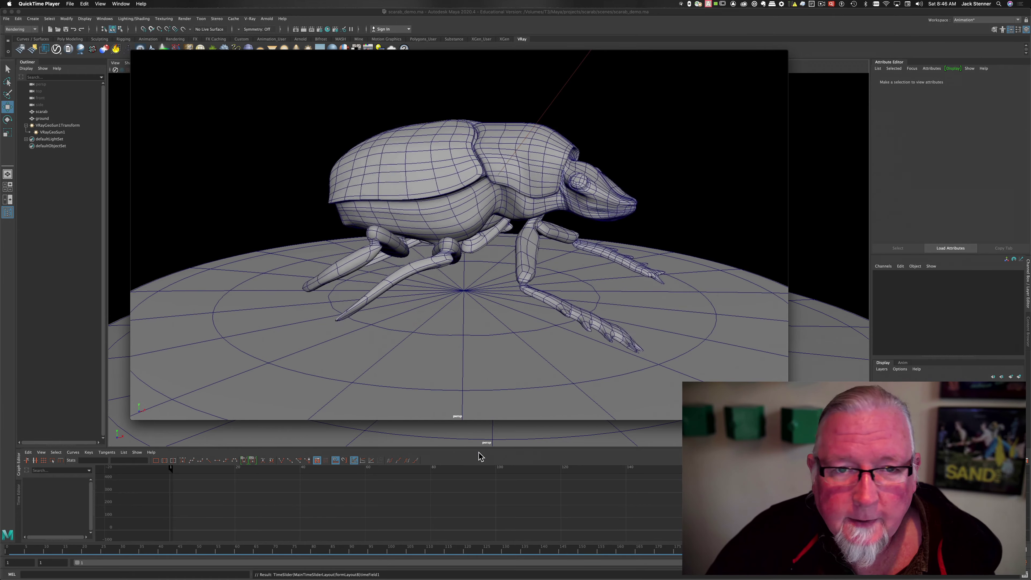
pyautogui.moveTo(259, 156)
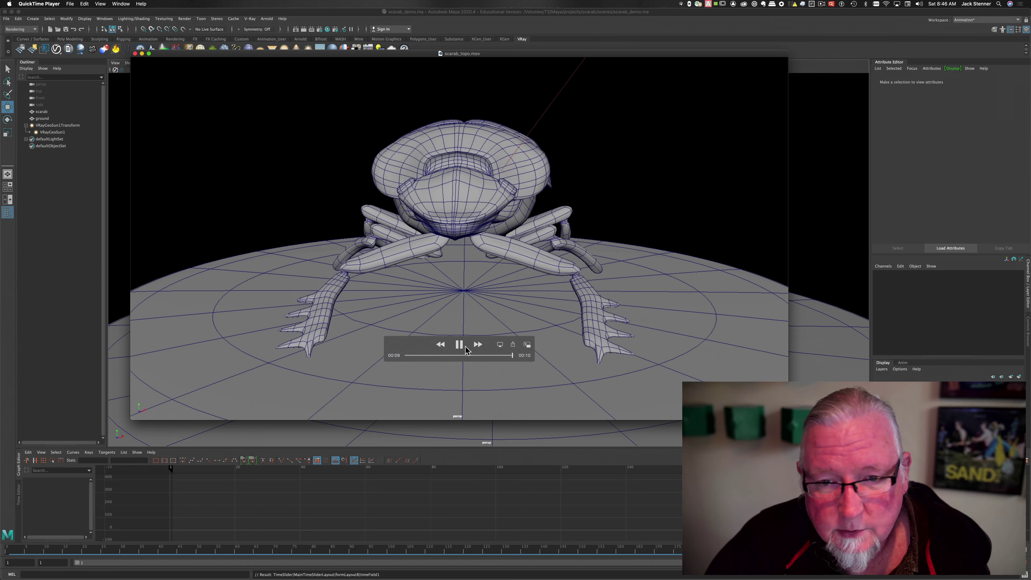
pyautogui.click(135, 54)
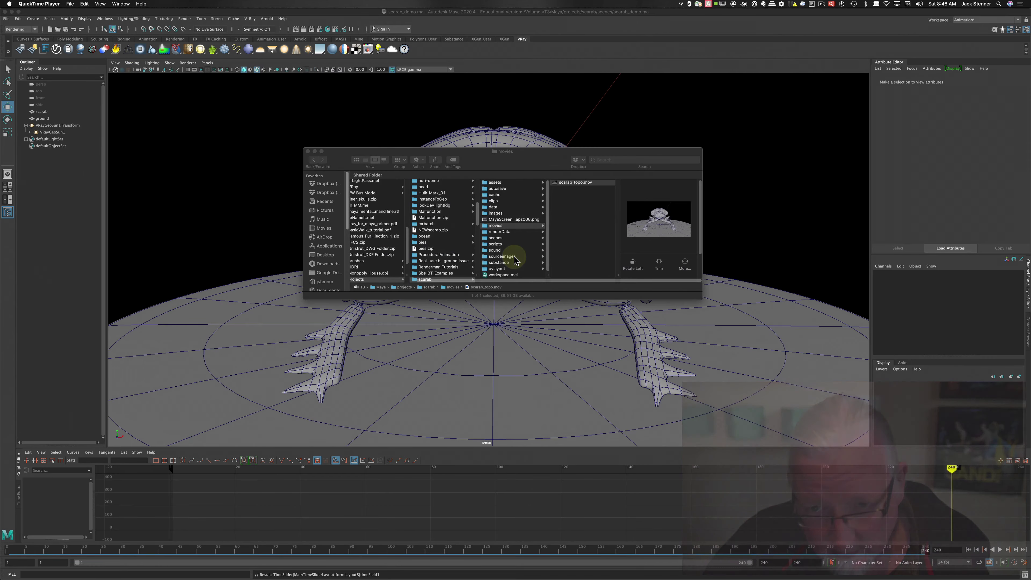
# Delete scarab_topo.mov from the project's movies folder and switch back to Maya
pyautogui.click(562, 184)
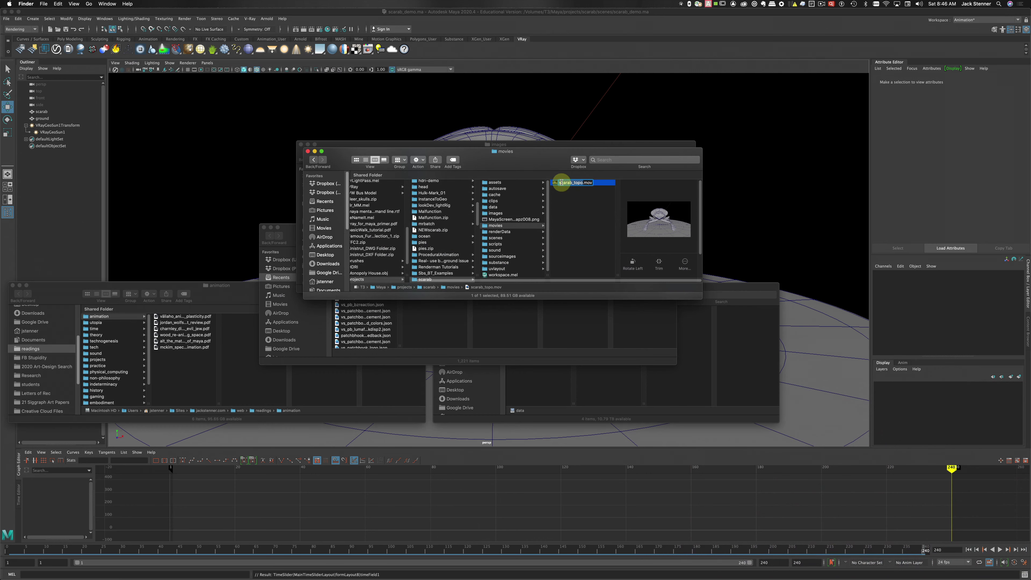
pyautogui.press('super+BackSpace')
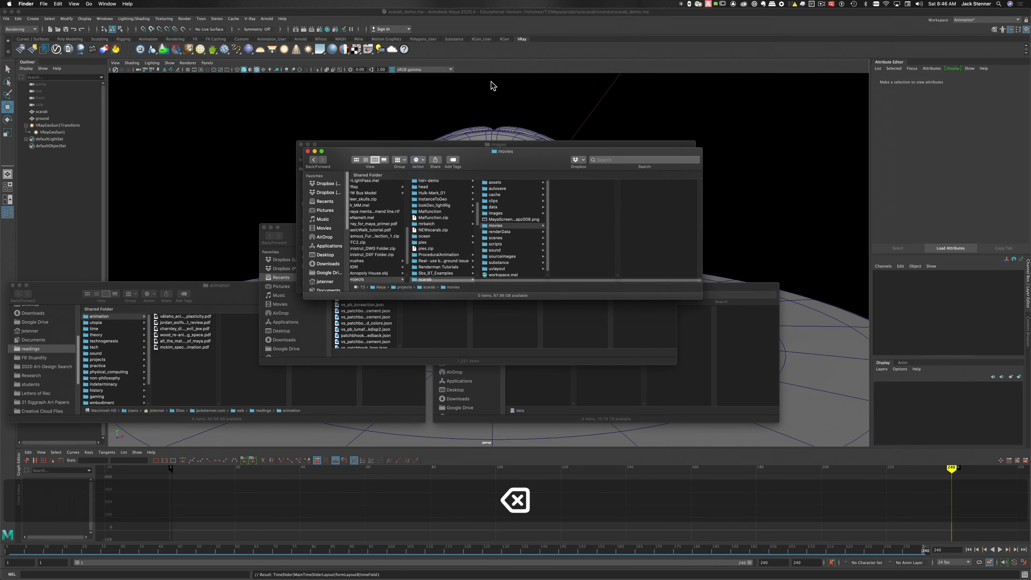
pyautogui.click(510, 20)
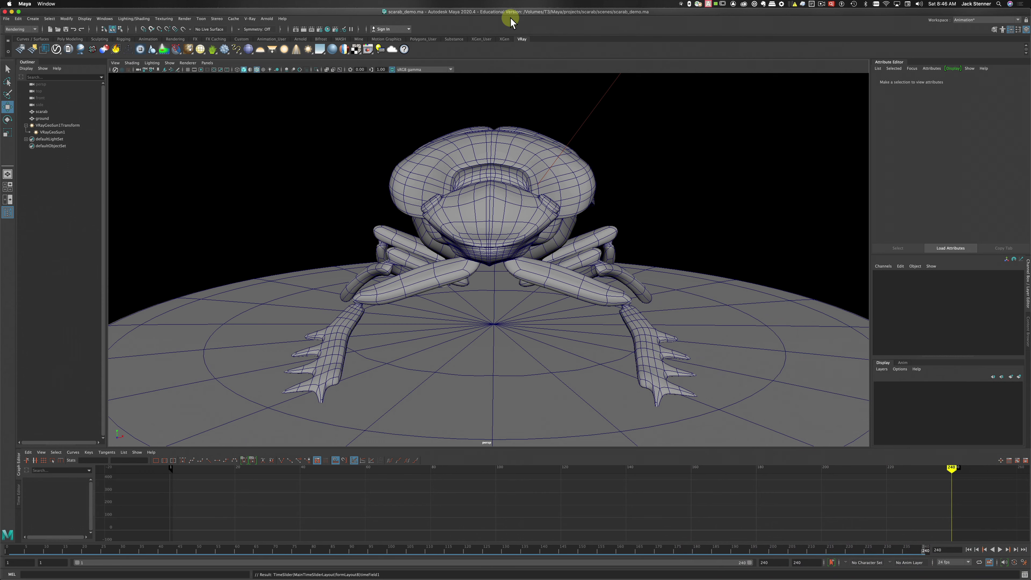
# Turn off Wireframe on Shaded in the viewport and scrub the timeline to frame 57
pyautogui.click(211, 165)
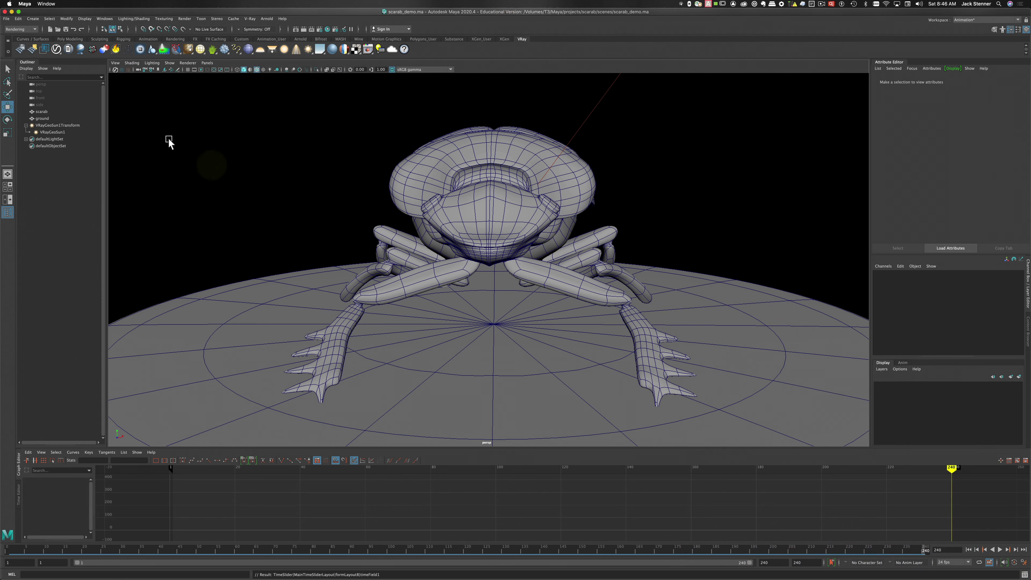
pyautogui.click(133, 62)
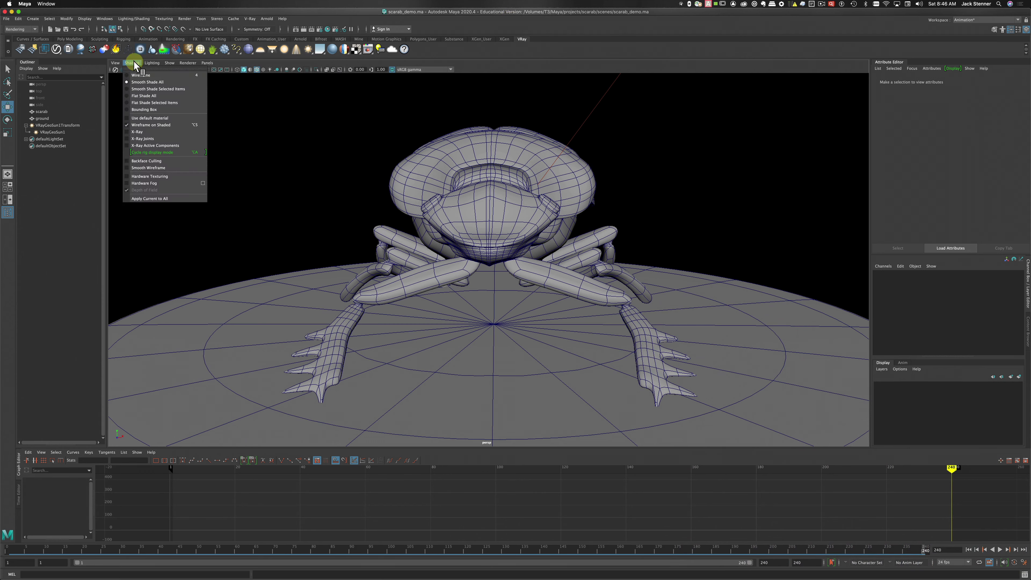
pyautogui.click(147, 126)
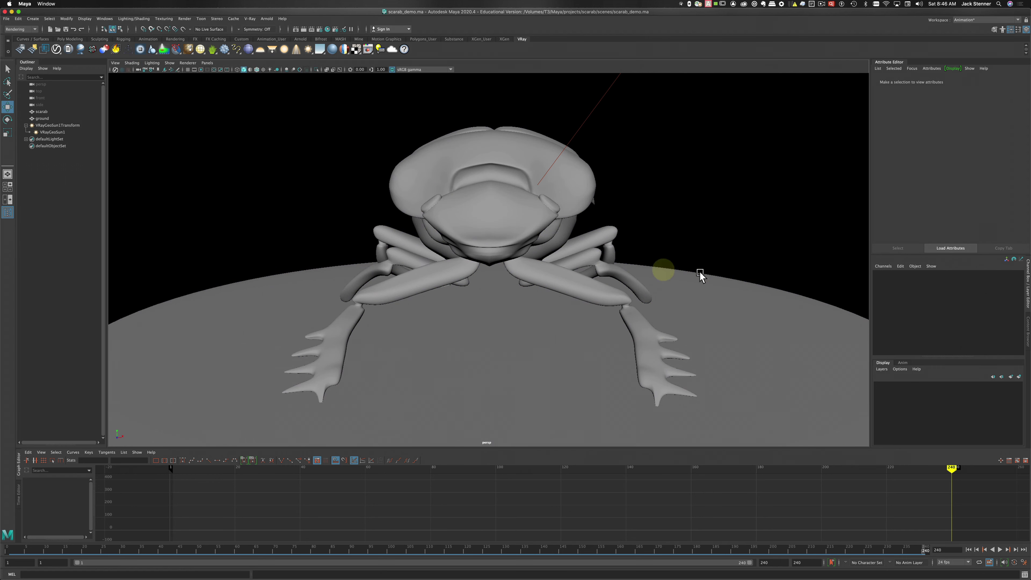
pyautogui.click(414, 552)
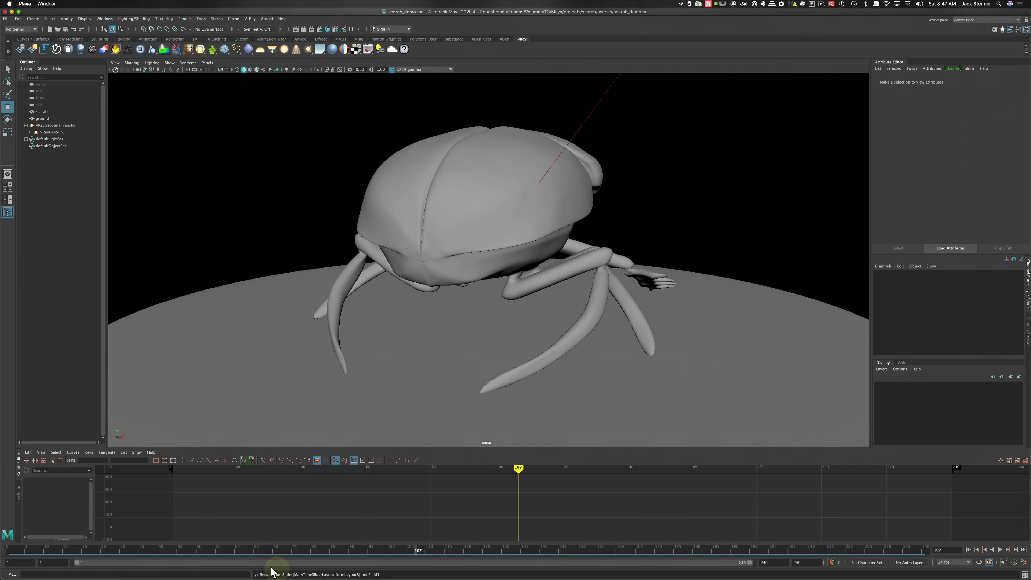
pyautogui.click(260, 552)
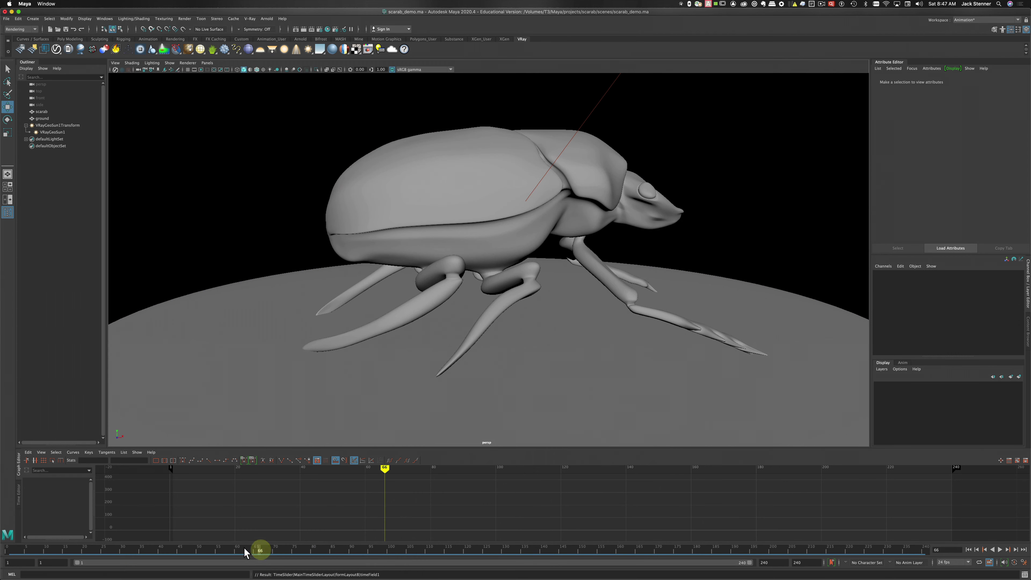
pyautogui.moveTo(244, 552); pyautogui.dragTo(224, 553)
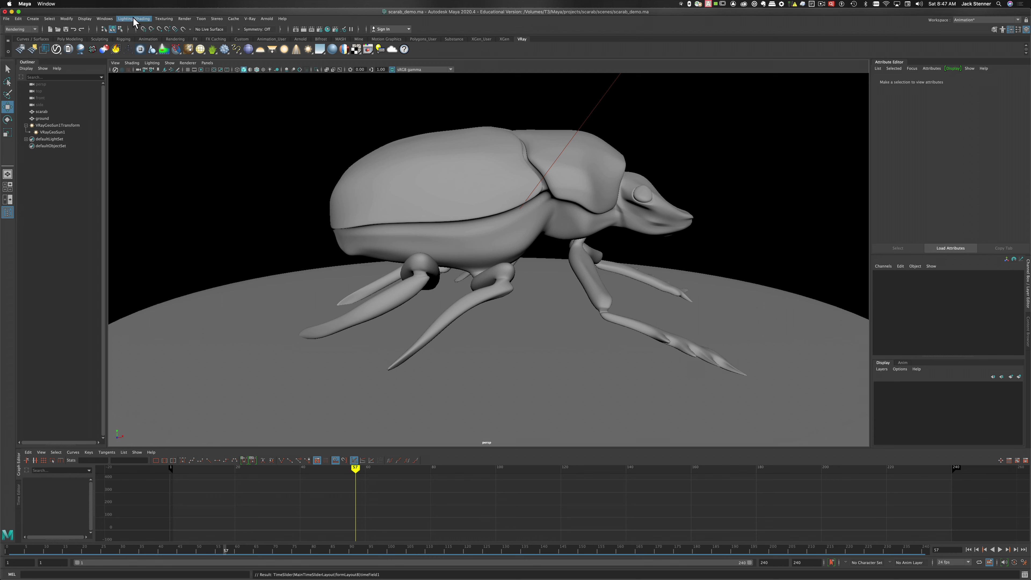
# Open the Hypershade and reposition its window so the scarab's head stays in view
pyautogui.click(109, 20)
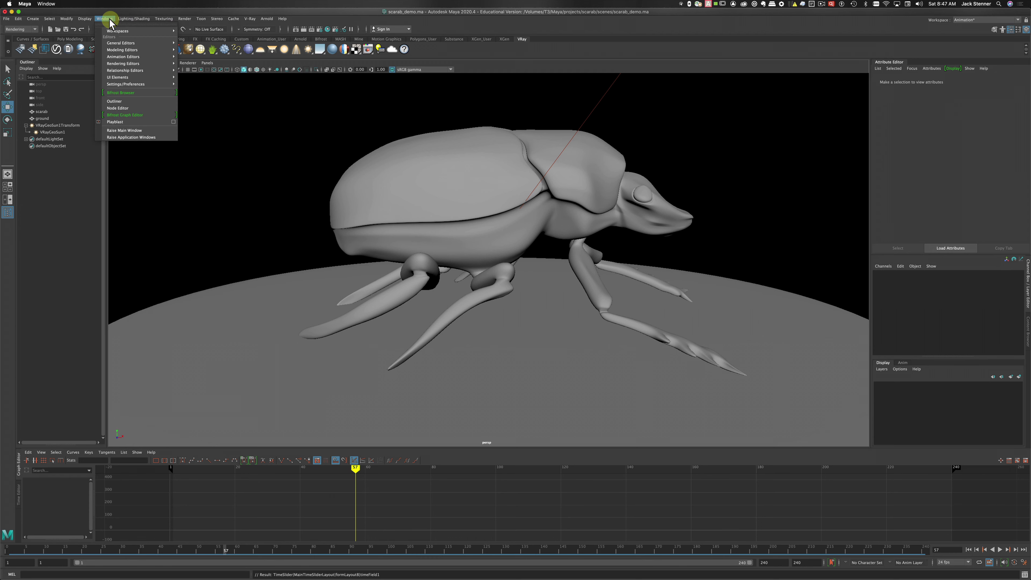
pyautogui.moveTo(163, 63)
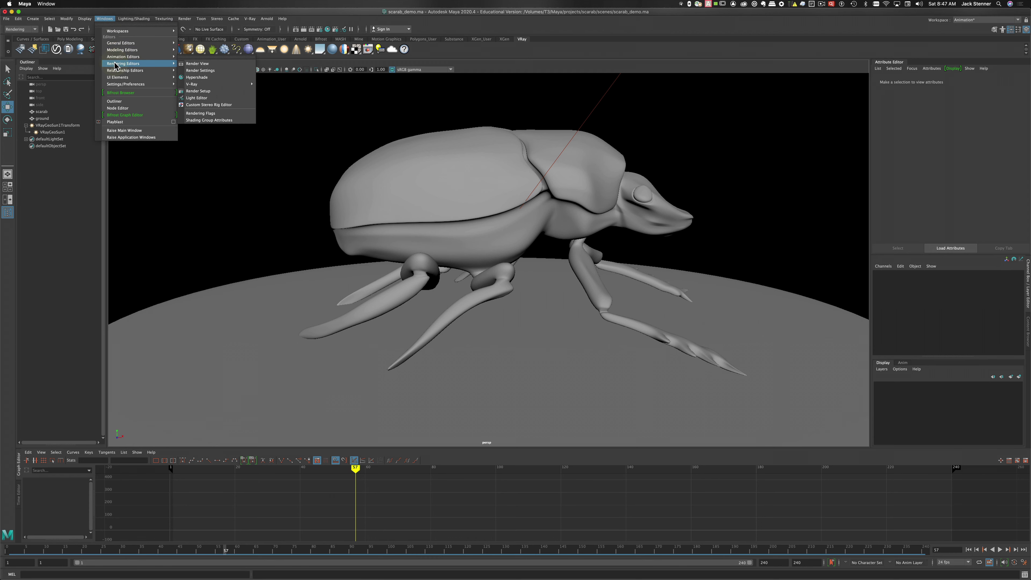
pyautogui.click(204, 81)
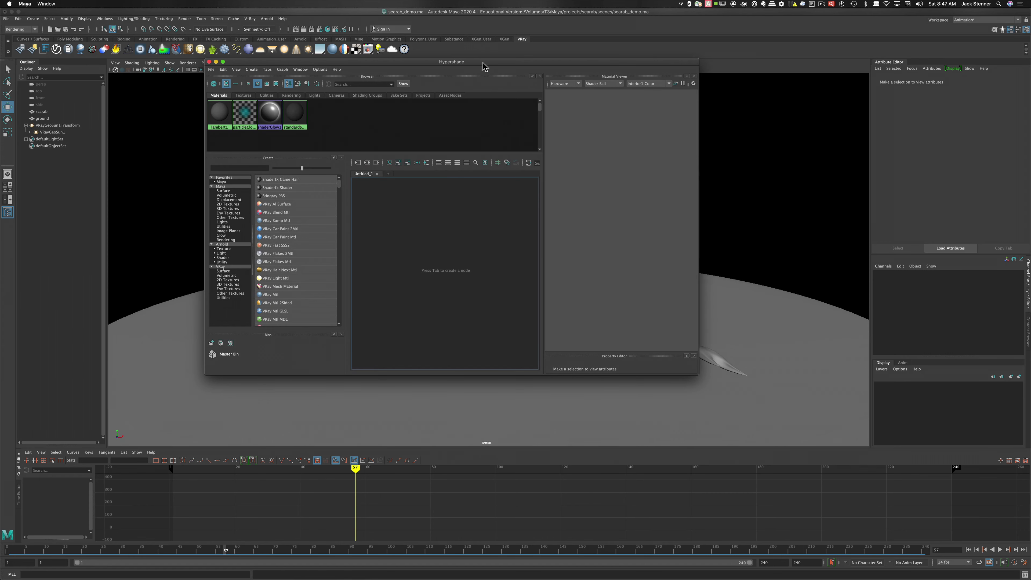
pyautogui.moveTo(483, 65); pyautogui.dragTo(362, 178)
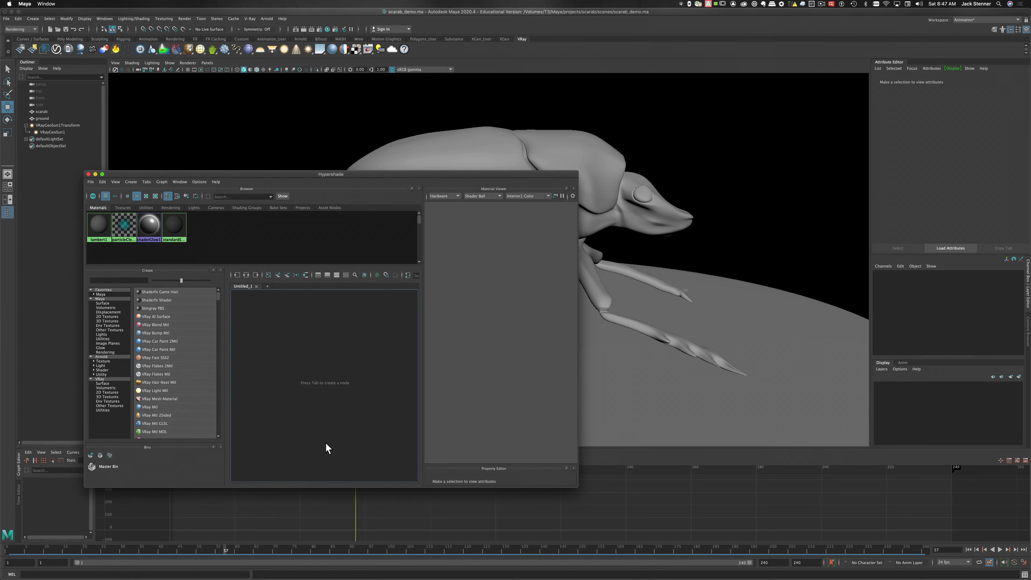
# Create a VRay Mtl from the V-Ray node list and look over its basic and reflection parameters
pyautogui.click(109, 378)
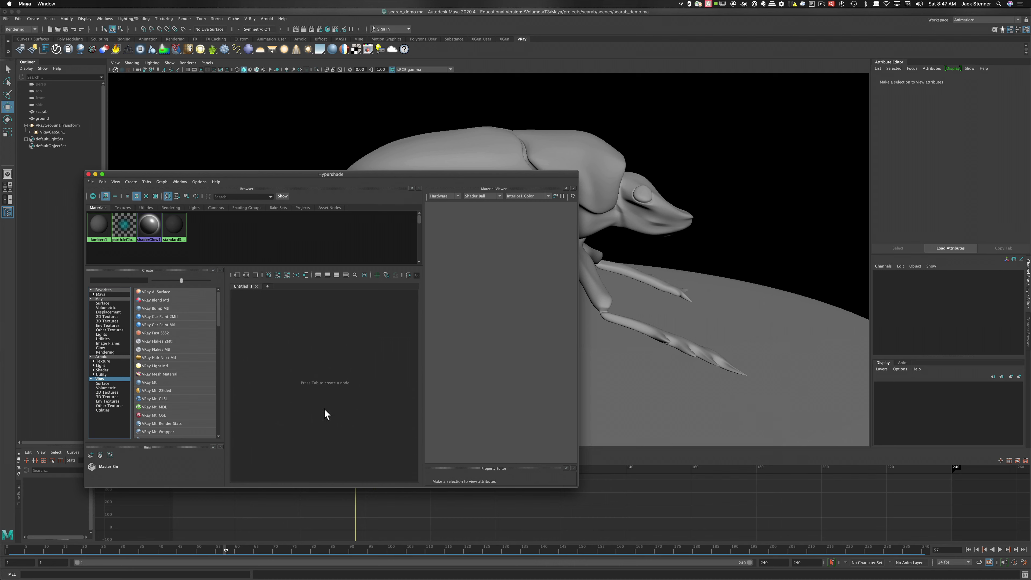
pyautogui.click(150, 382)
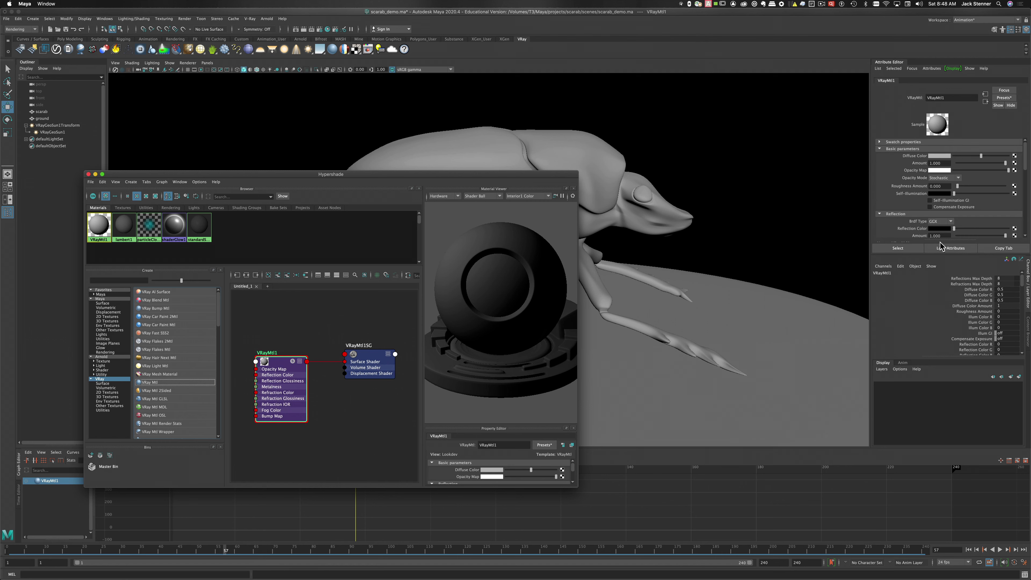
pyautogui.click(961, 257)
pyautogui.scroll(-2, 964, 174)
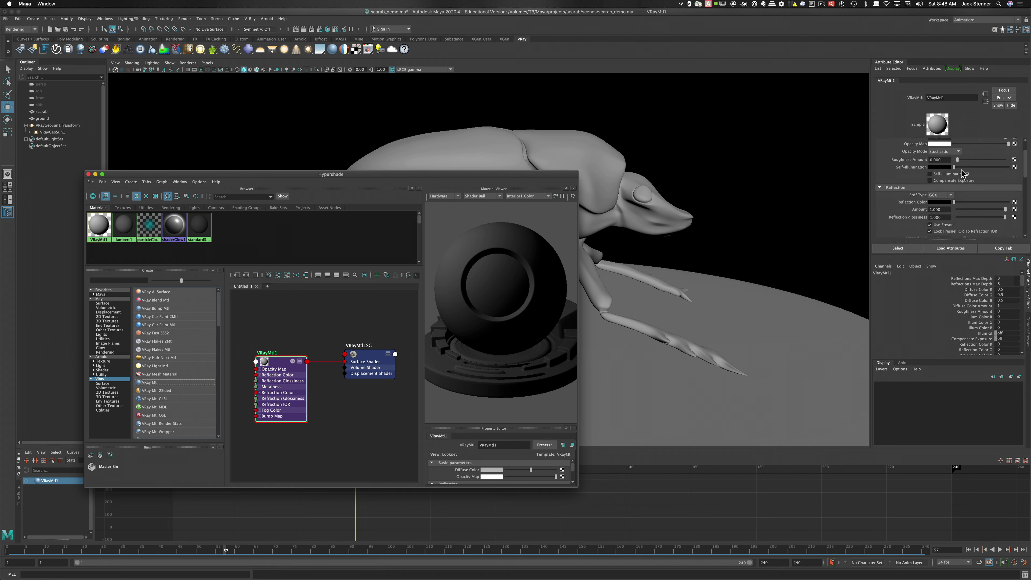
pyautogui.scroll(2, 963, 173)
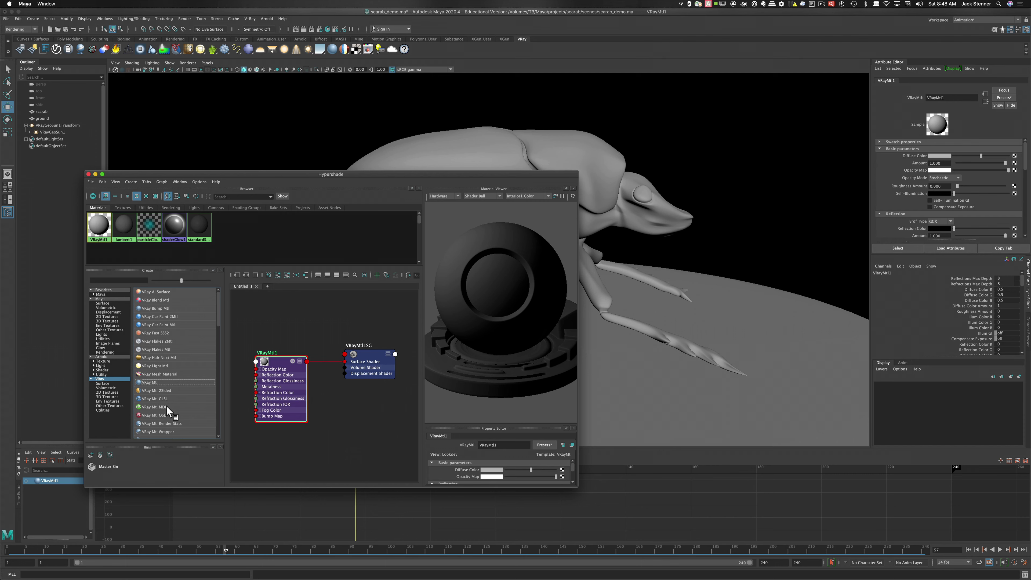
# Filter the creatable nodes by "edg" and create a VRay Edges texture
pyautogui.click(117, 280)
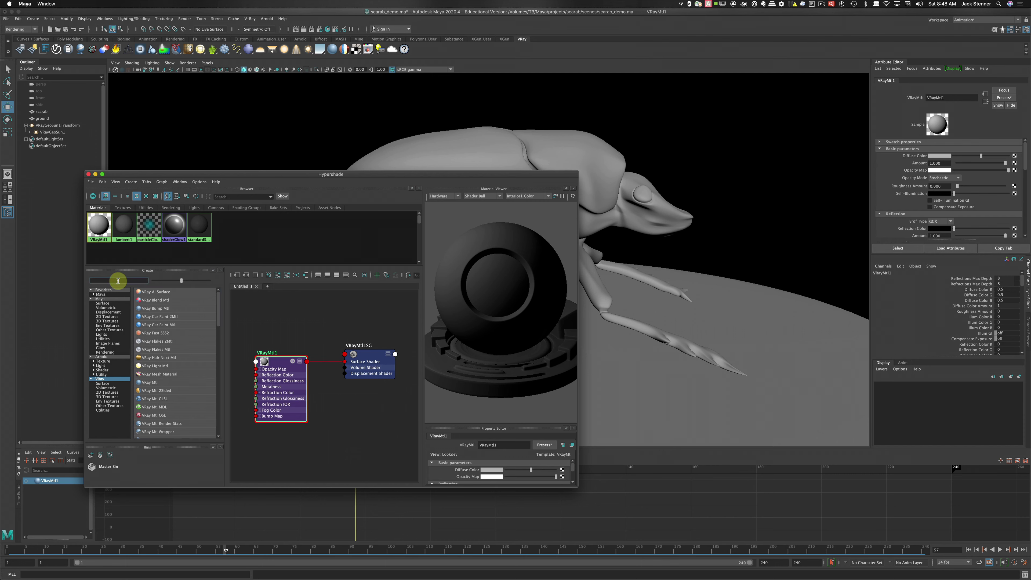
pyautogui.write('e')
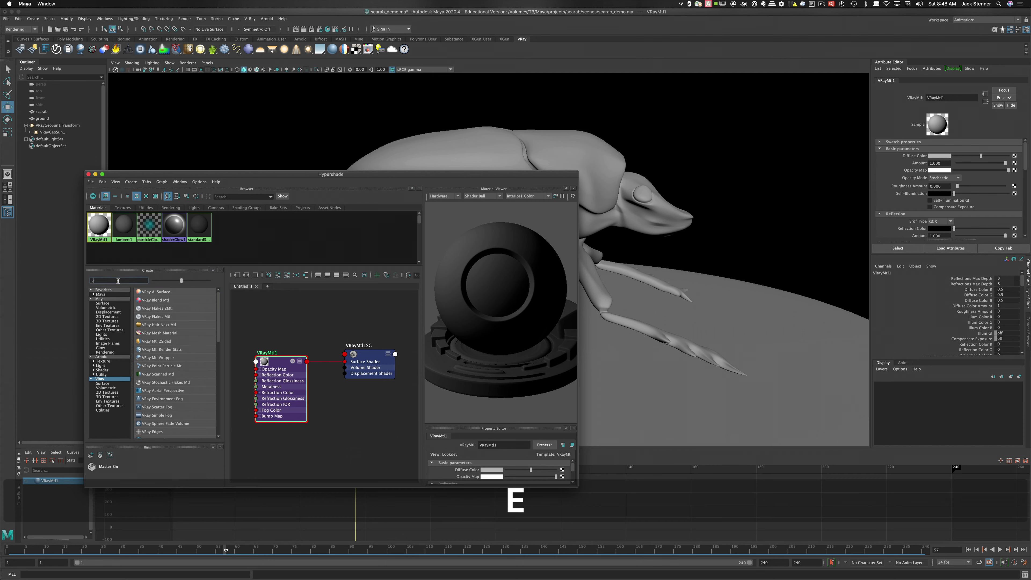
pyautogui.write('dg')
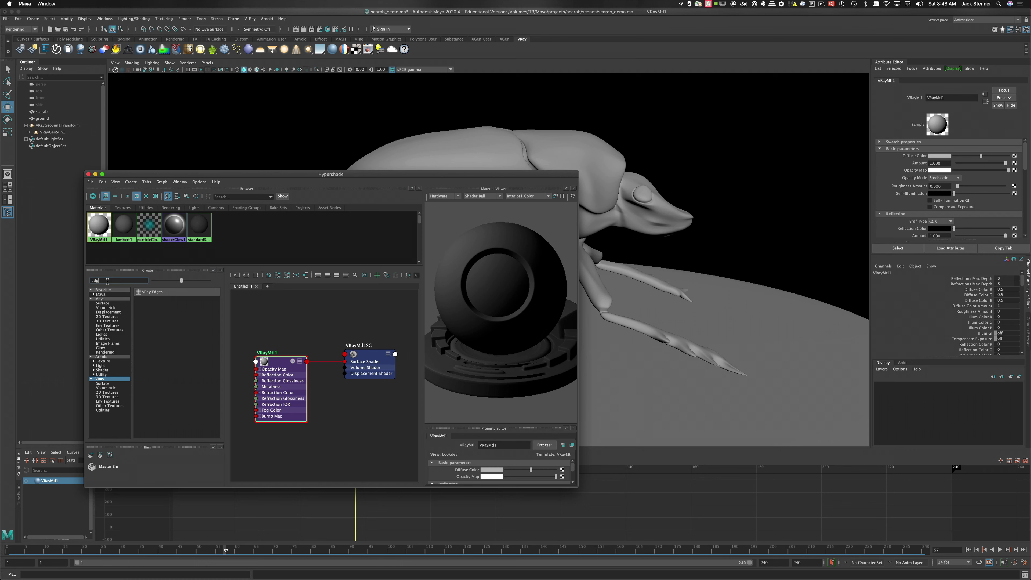
pyautogui.click(151, 292)
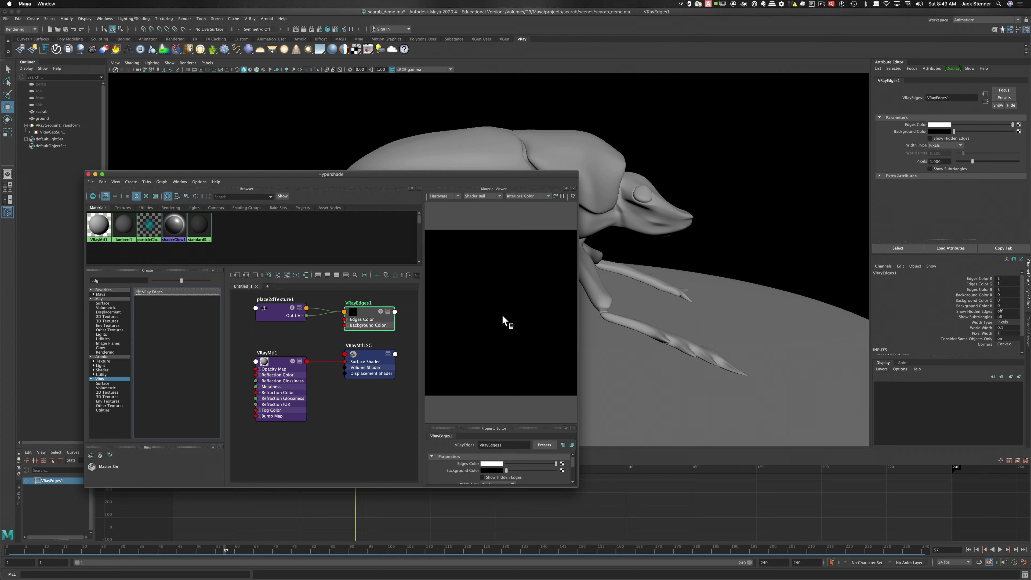
# Connect the VRay Edges texture to the Diffuse Color of the new VRay material
pyautogui.click(276, 360)
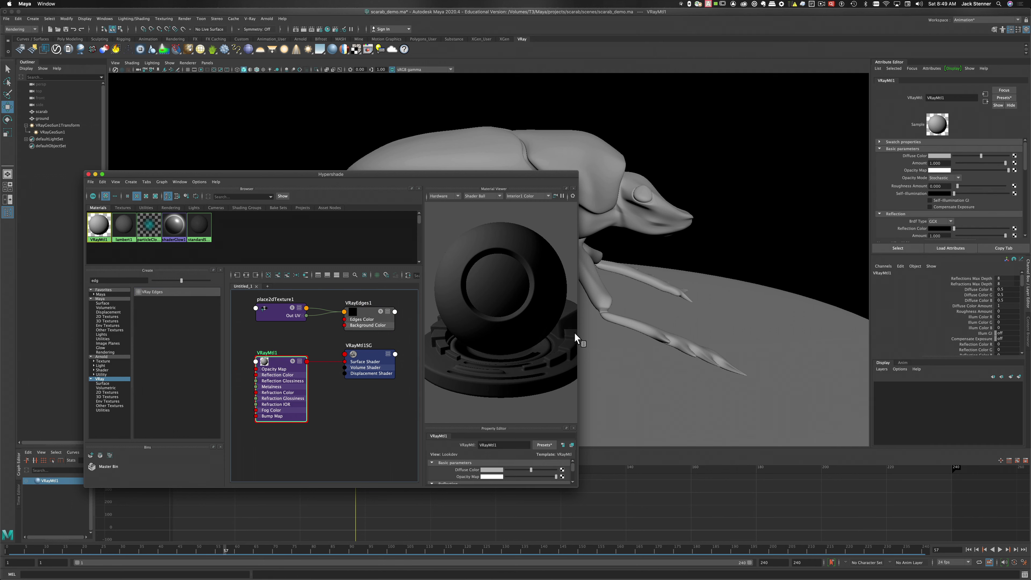
pyautogui.click(369, 314)
pyautogui.moveTo(370, 314); pyautogui.dragTo(946, 161, button='middle')
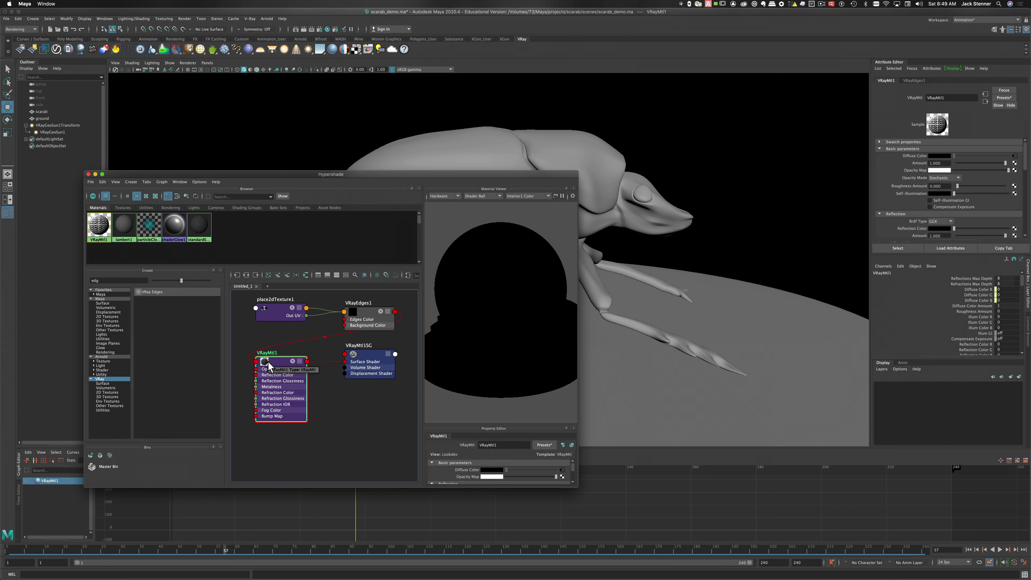
# Move the Hypershade clear of the scarab and assign the VRay material to the scarab's body
pyautogui.moveTo(267, 365); pyautogui.dragTo(563, 156)
pyautogui.moveTo(544, 175); pyautogui.dragTo(597, 253)
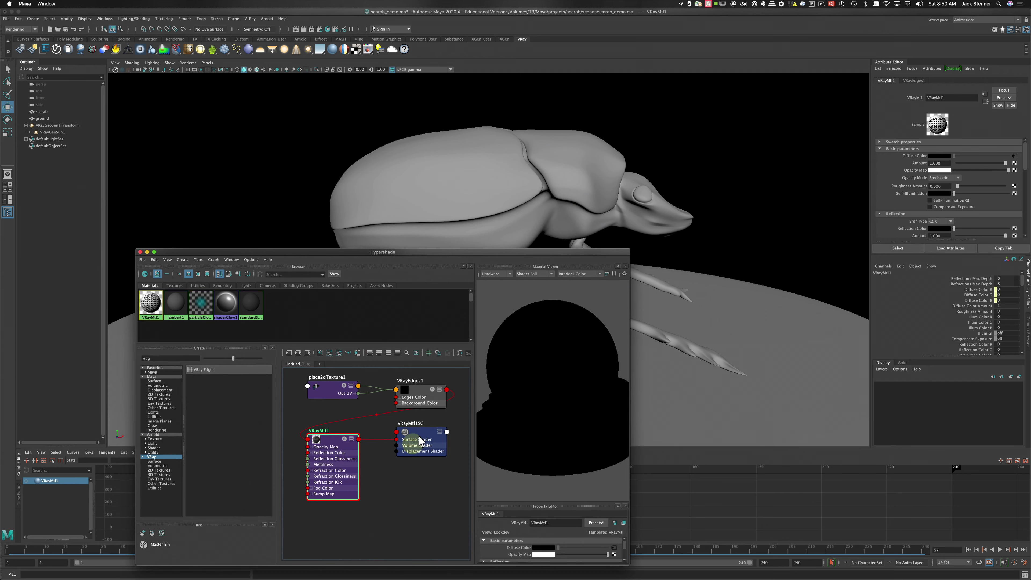
pyautogui.moveTo(420, 432); pyautogui.dragTo(560, 182, button='middle')
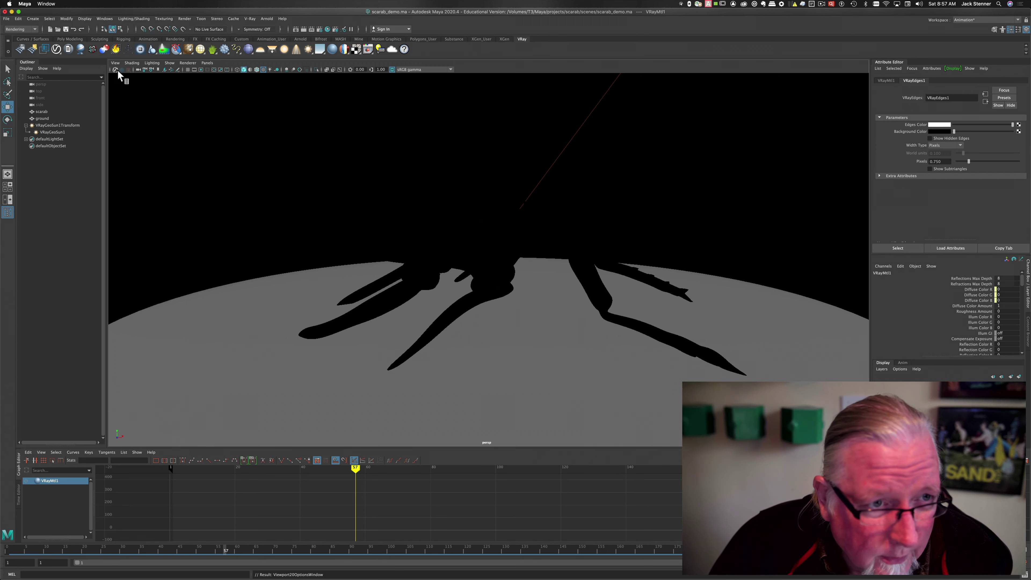
# Set the viewport renderer to V-Ray IPR and slightly reduce the VRay Edges texture's pixel width
pyautogui.click(188, 64)
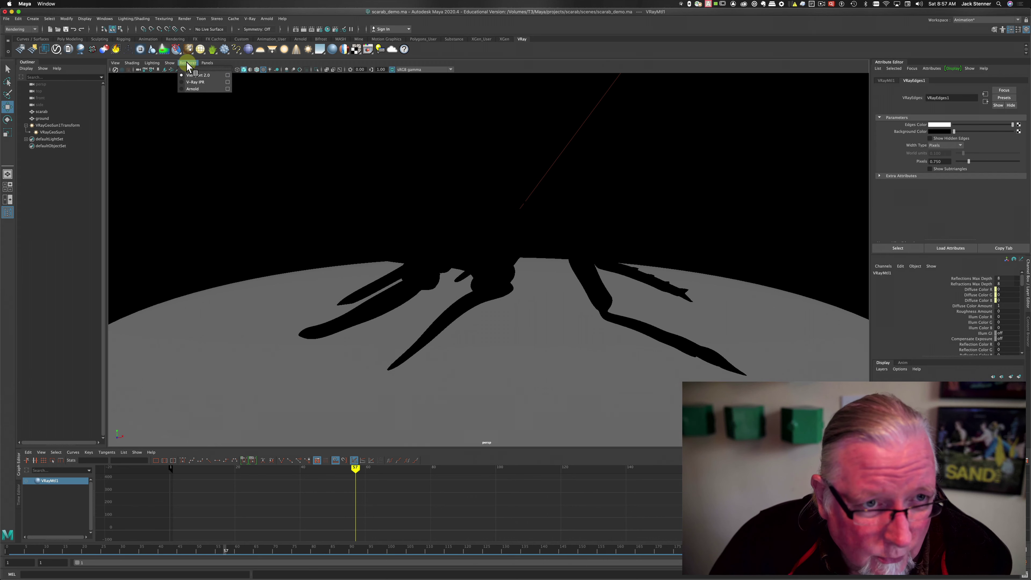
pyautogui.click(199, 82)
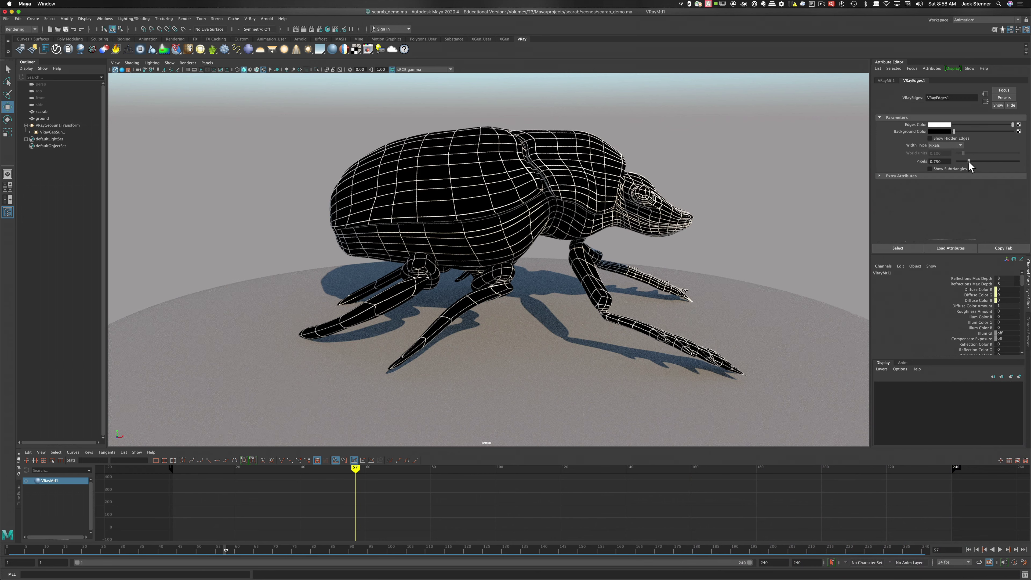
pyautogui.moveTo(968, 161); pyautogui.dragTo(964, 163)
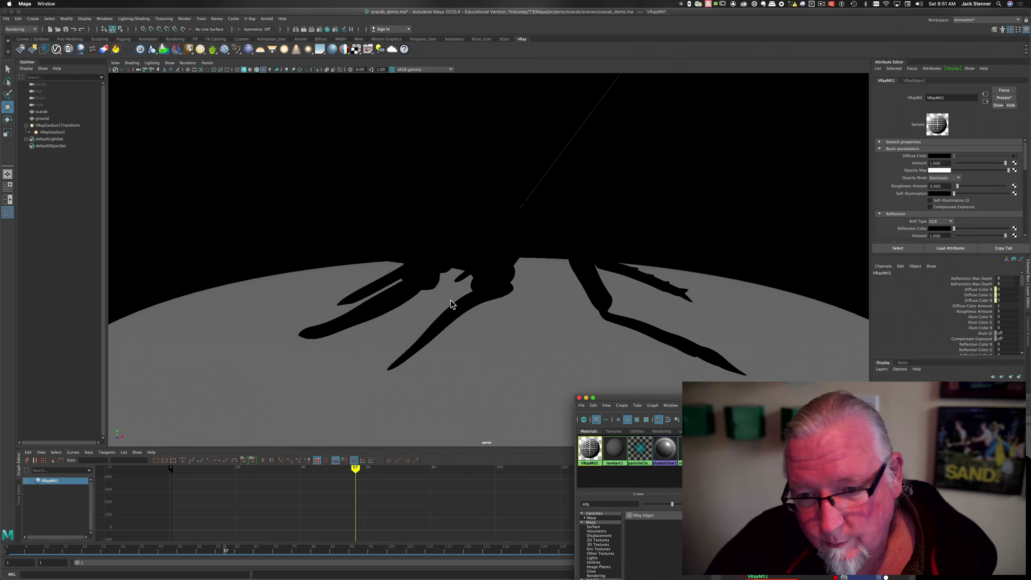
# Bookmark the current perspective camera view under the name money_shot and close the Bookmark Editor
pyautogui.click(115, 64)
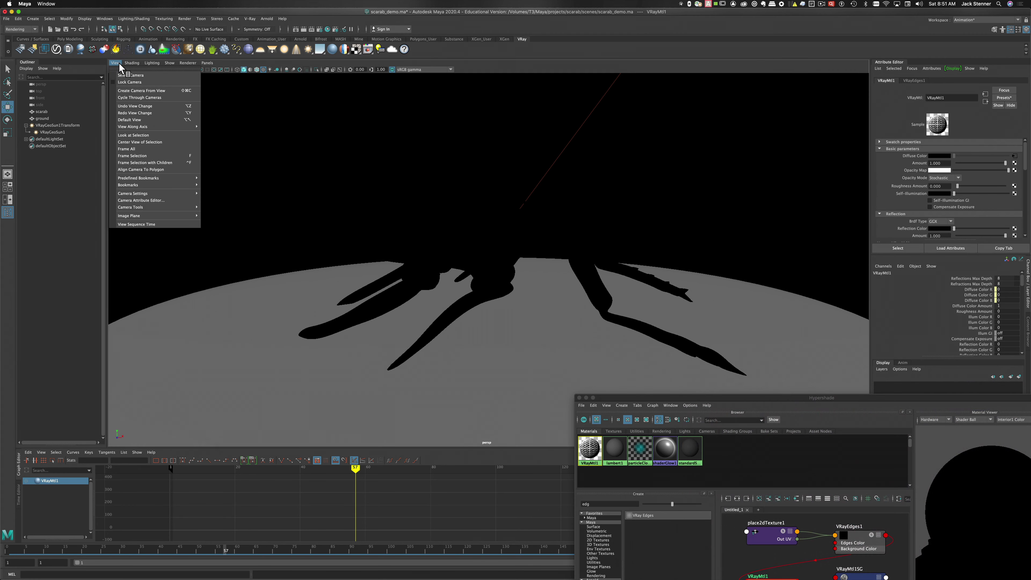
pyautogui.moveTo(138, 186)
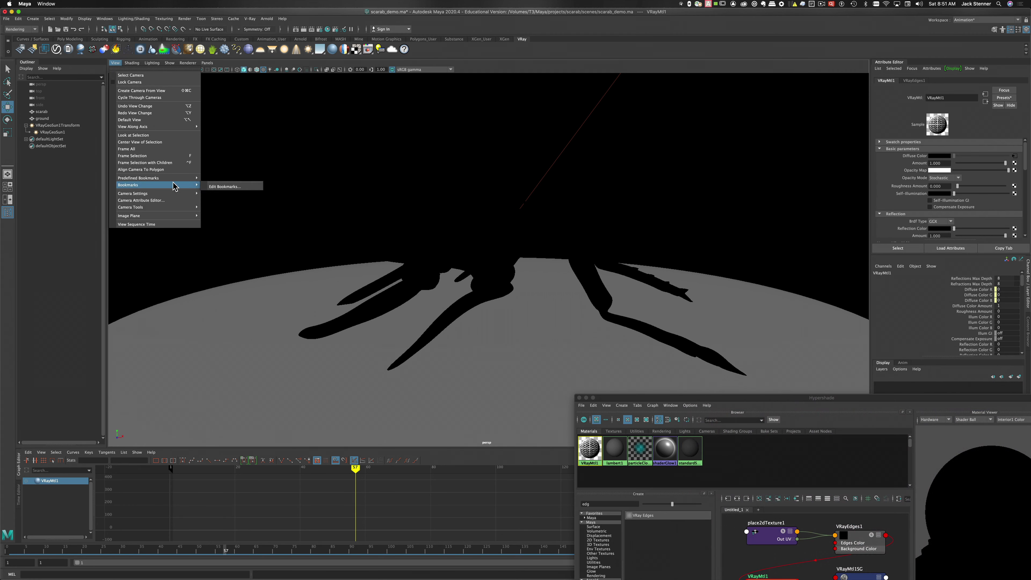
pyautogui.click(226, 188)
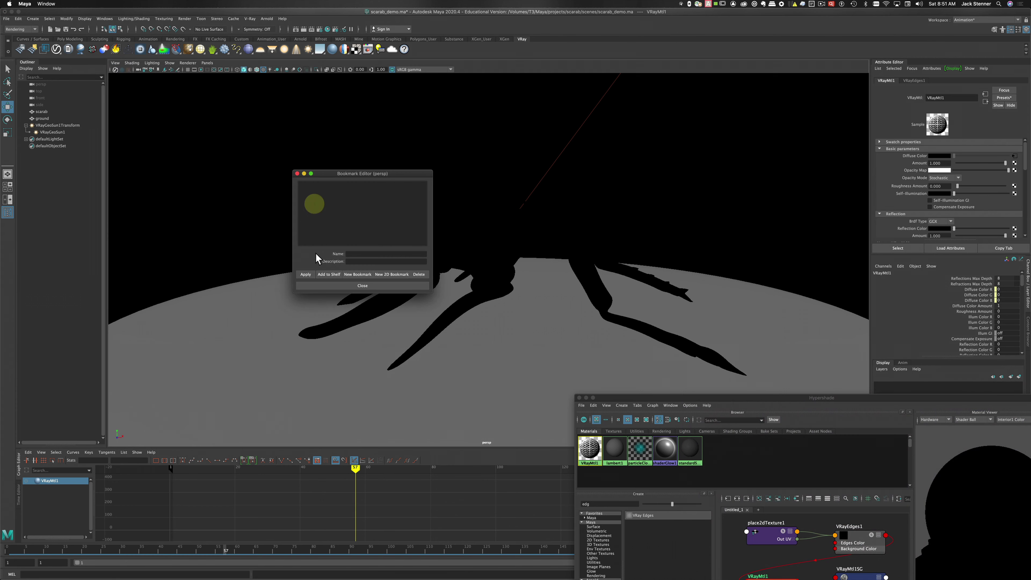
pyautogui.click(355, 254)
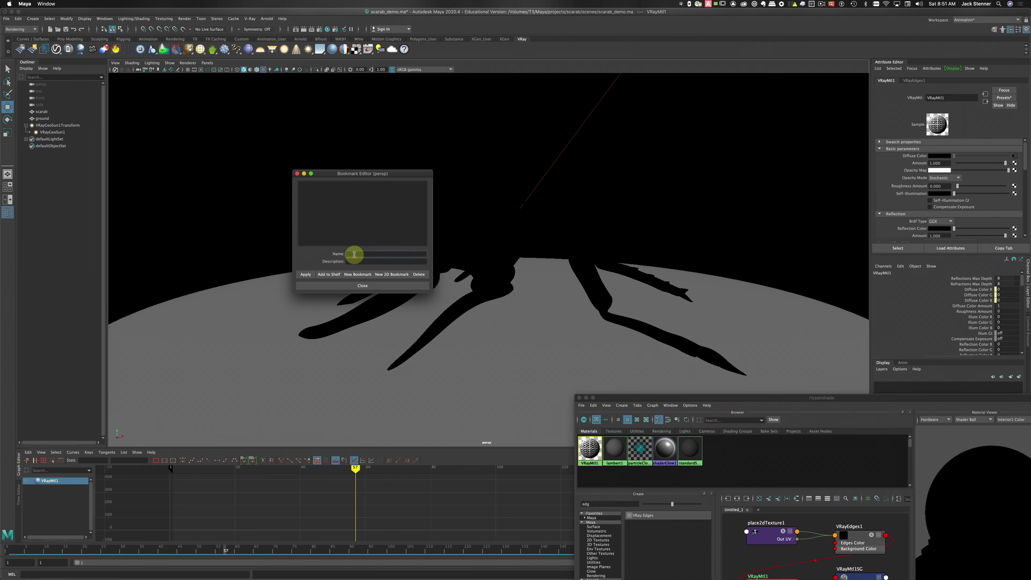
pyautogui.write('money sh')
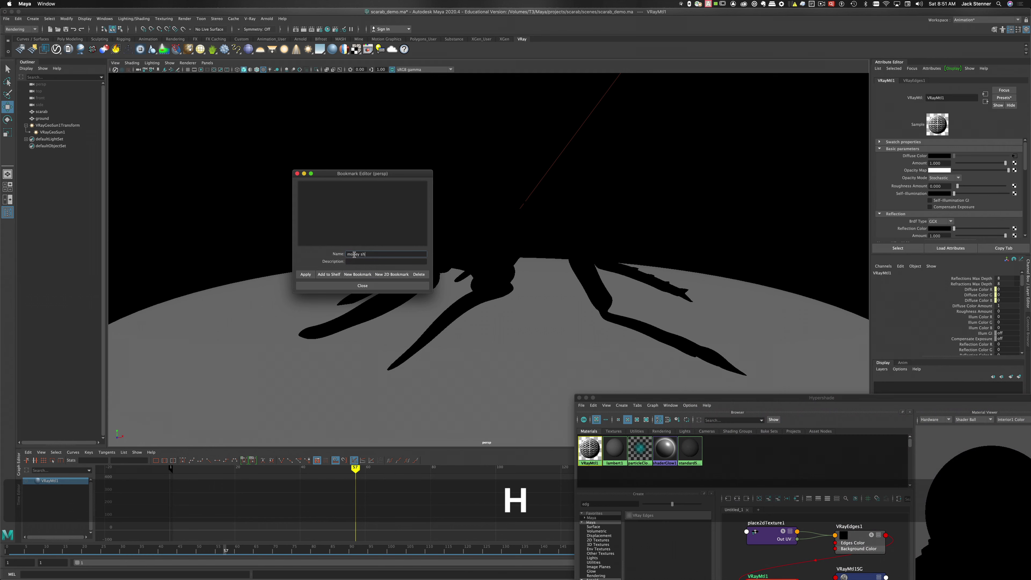
pyautogui.write('ot')
pyautogui.press('Return')
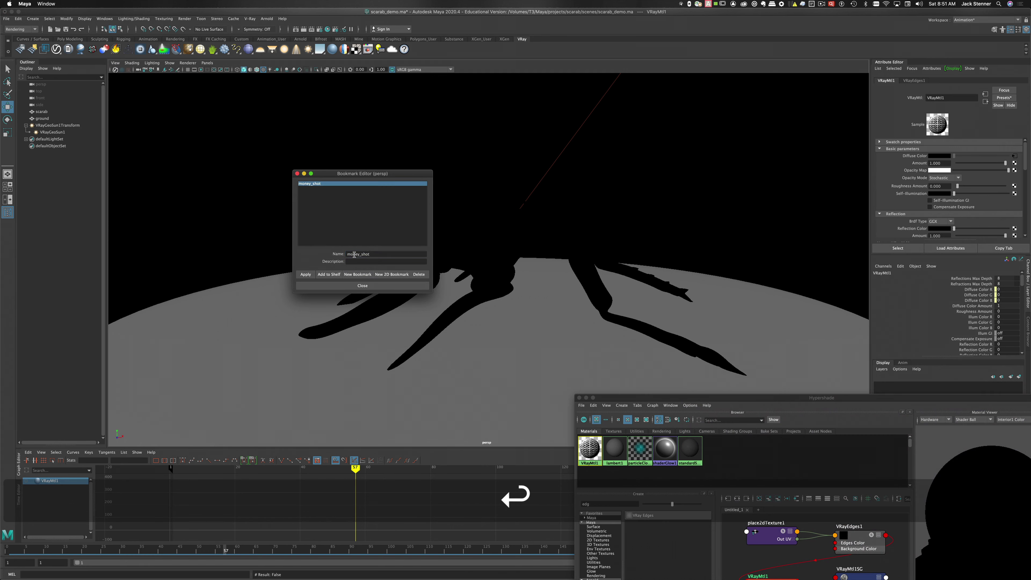
pyautogui.click(371, 286)
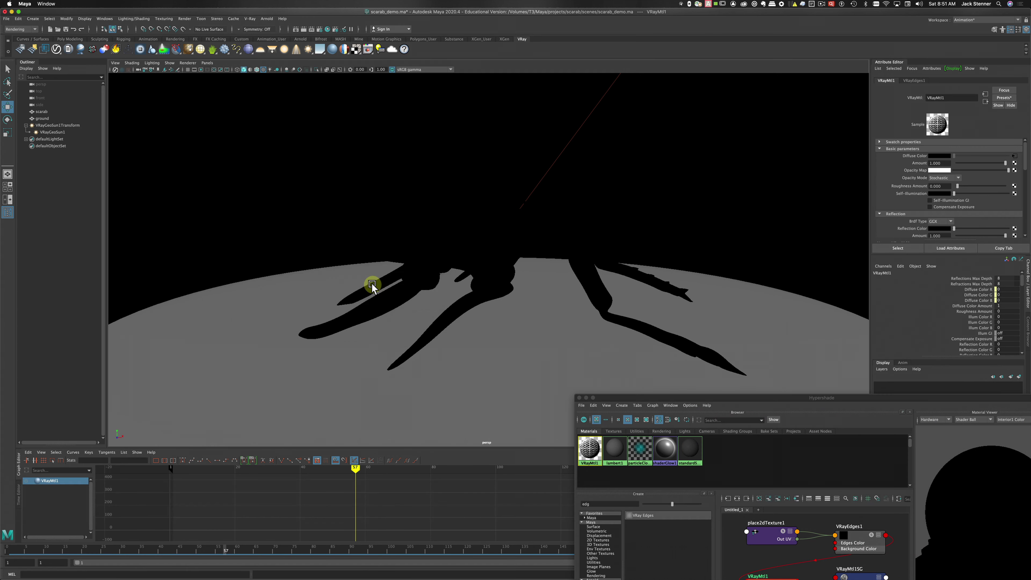
# Move the perspective view away from the saved framing and return it to the money_shot bookmark
pyautogui.press('super+z')
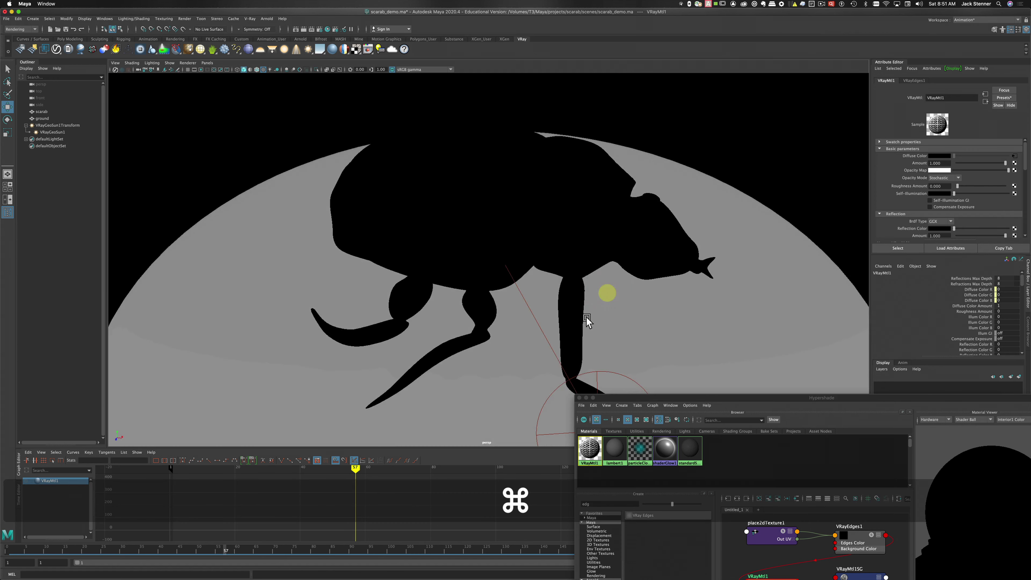
pyautogui.press('super+z')
pyautogui.press('super+z')
pyautogui.press('super+z')
pyautogui.press('super+z')
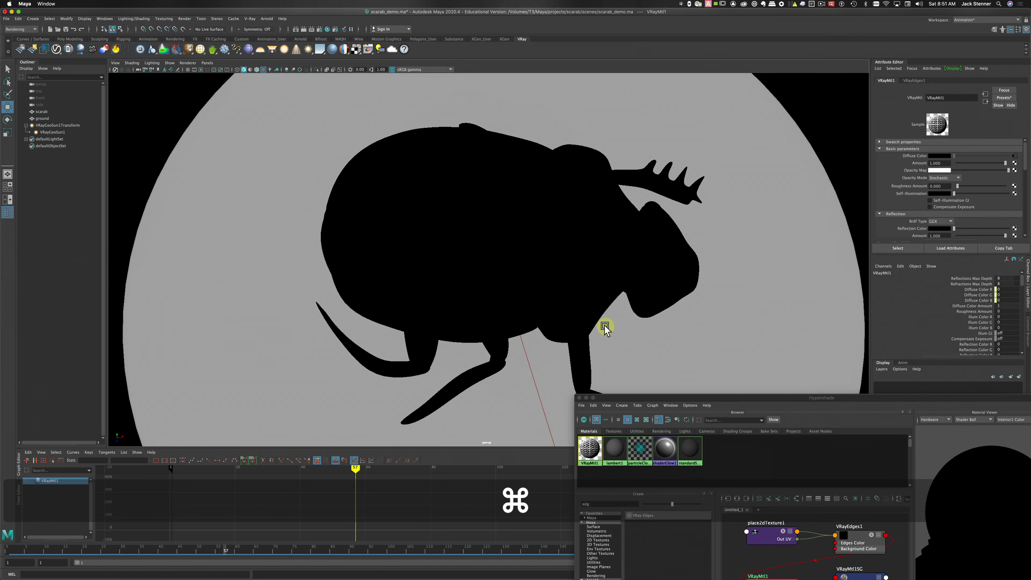
pyautogui.click(115, 63)
pyautogui.moveTo(141, 185)
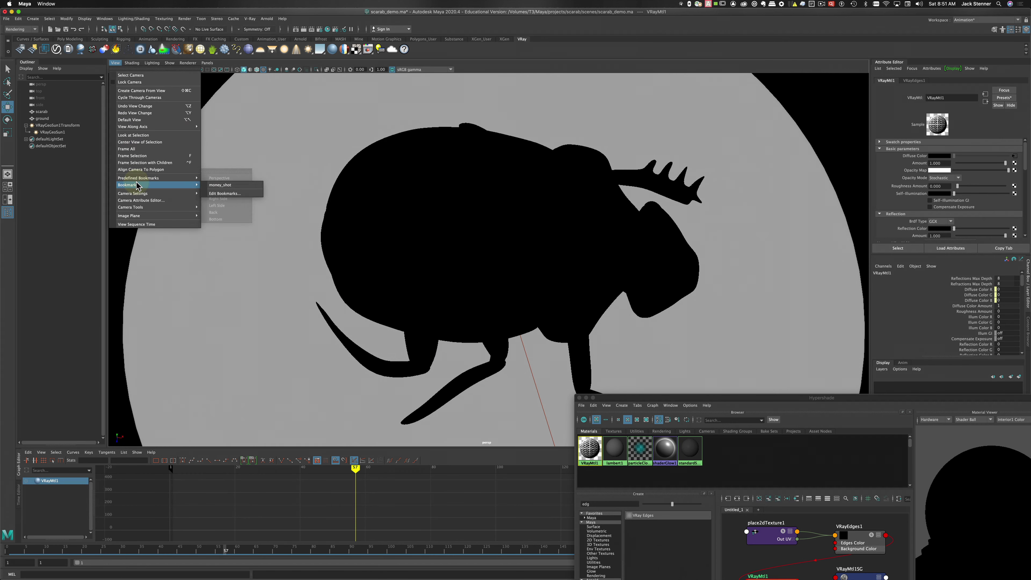
pyautogui.click(215, 185)
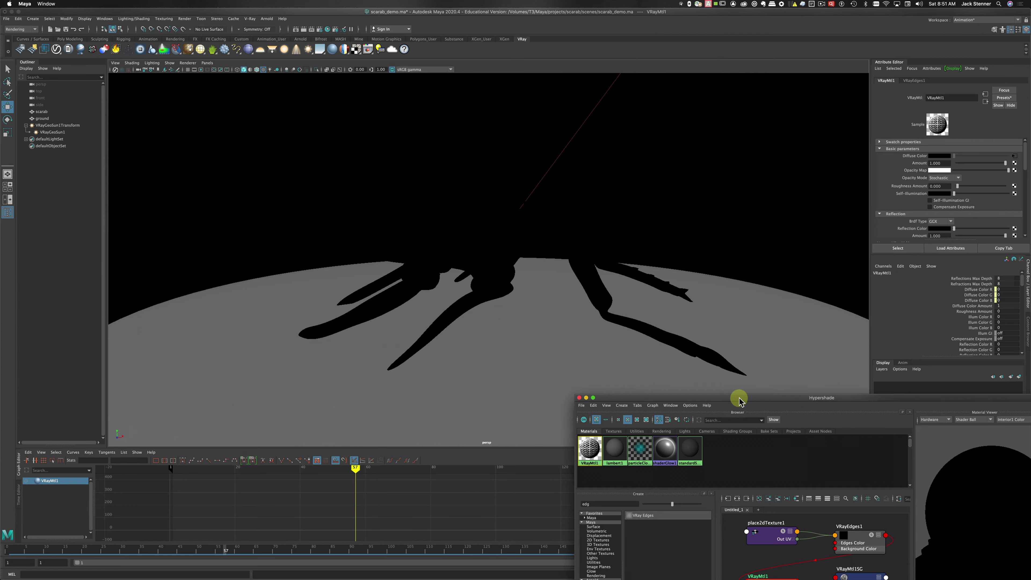
# Render the current frame with V-Ray and enlarge the frame buffer to inspect the scarab's wireframe
pyautogui.moveTo(743, 398); pyautogui.dragTo(274, 387)
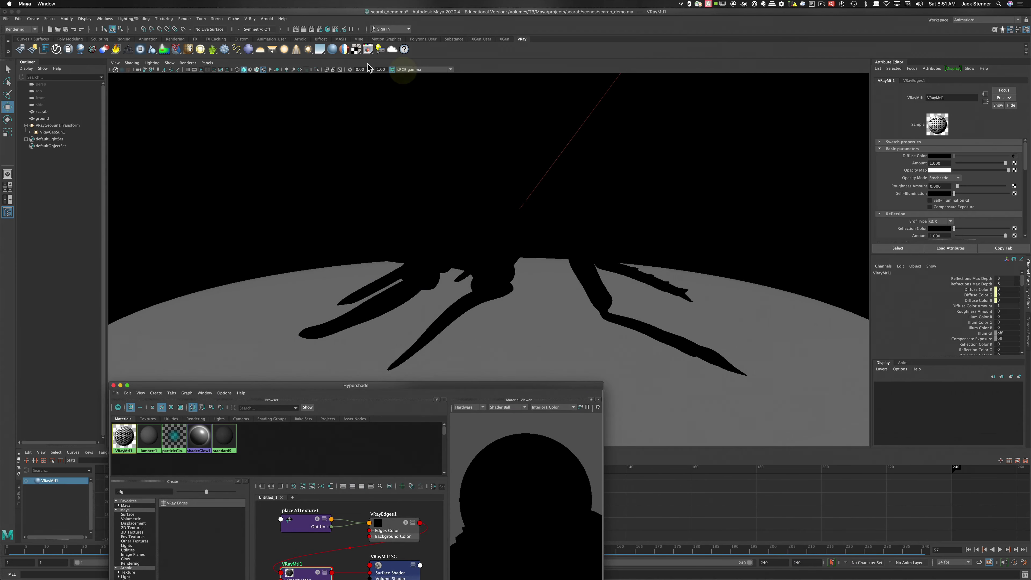
pyautogui.click(303, 30)
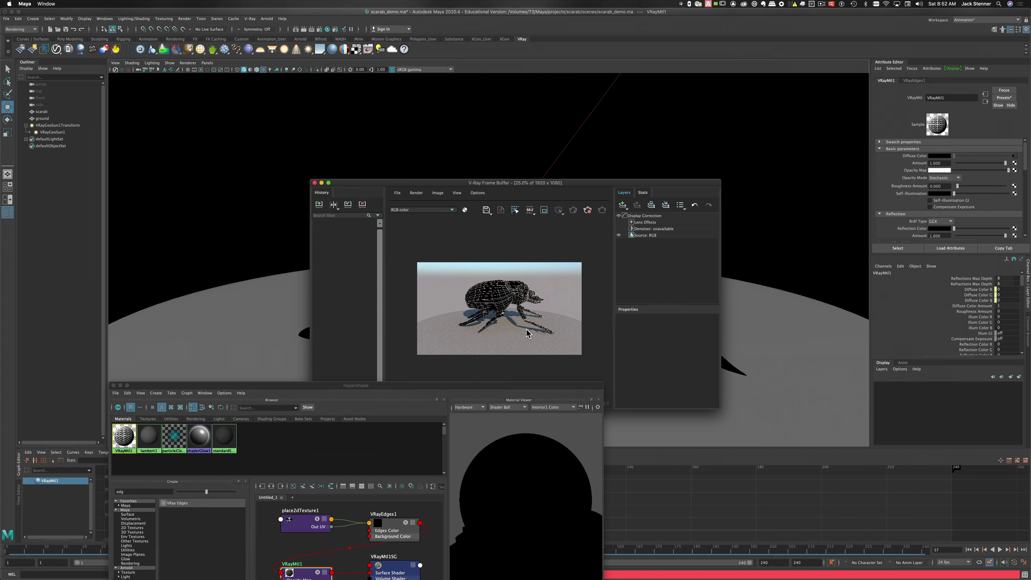
pyautogui.scroll(3, 516, 335)
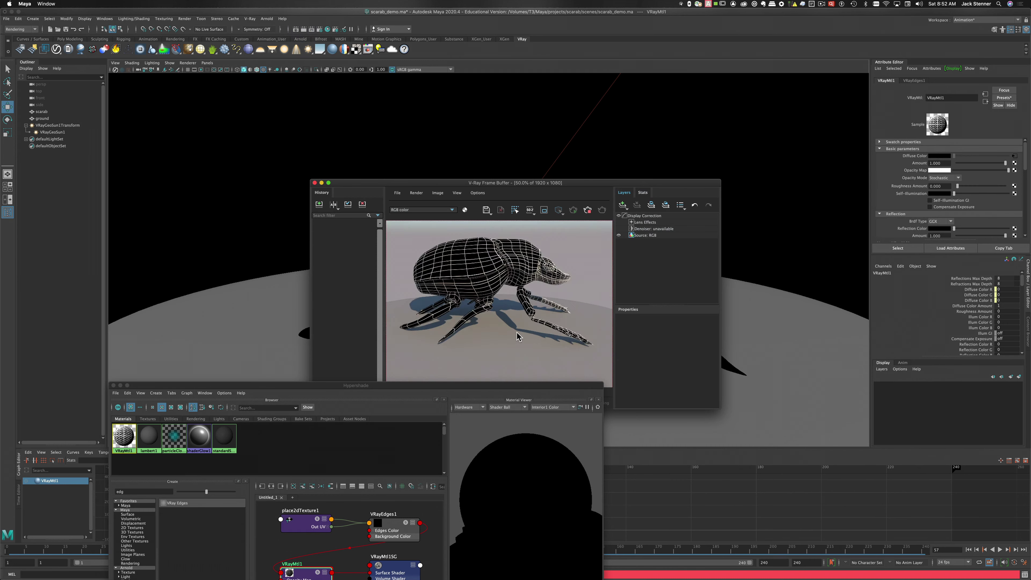
pyautogui.scroll(-1, 516, 335)
pyautogui.scroll(1, 520, 295)
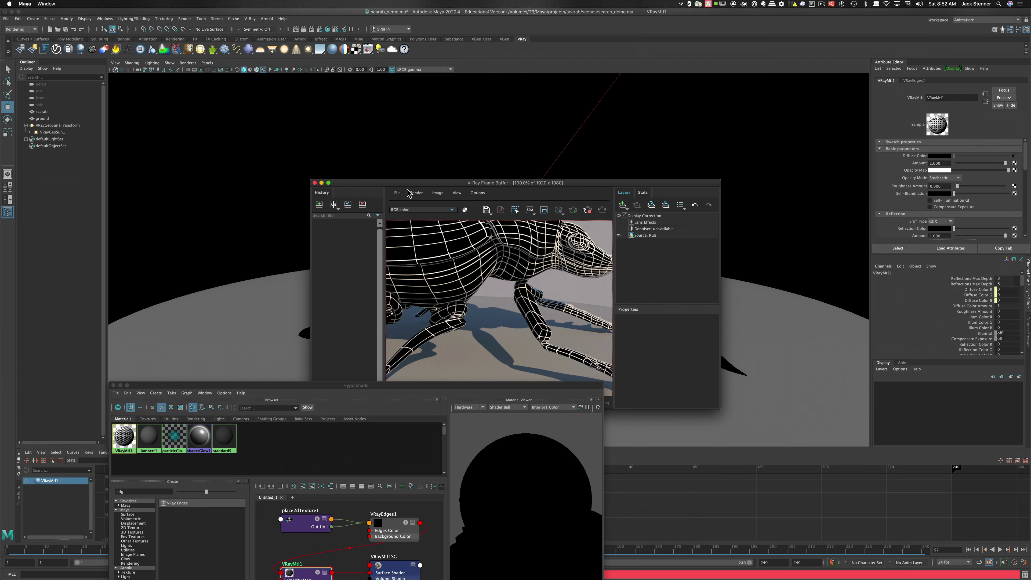
pyautogui.moveTo(402, 183); pyautogui.dragTo(321, 90)
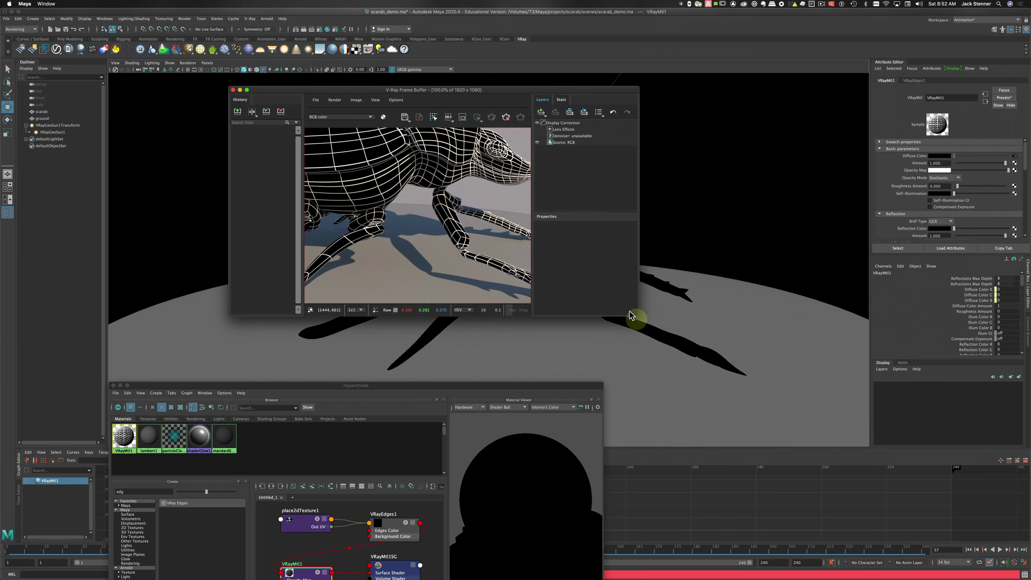
pyautogui.moveTo(636, 314); pyautogui.dragTo(807, 449)
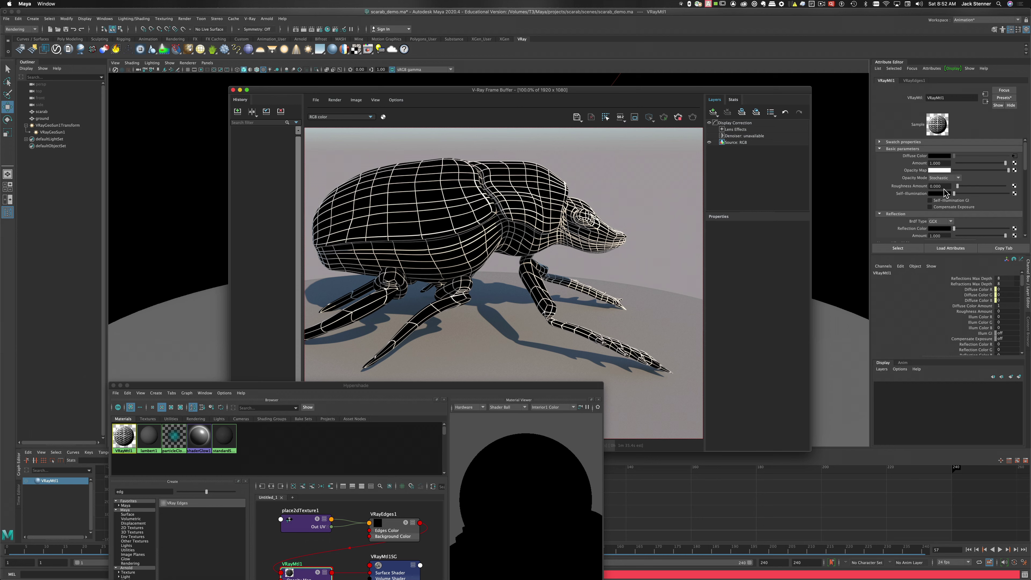
# Set the VRay Edges texture's pixel width to 0.75 and render the current frame again
pyautogui.click(912, 80)
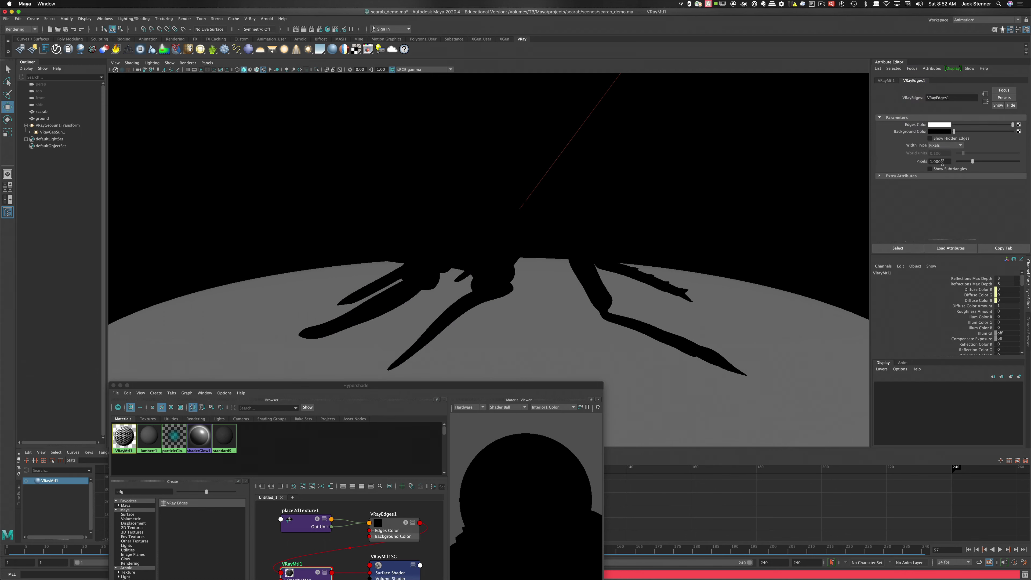
pyautogui.moveTo(942, 162); pyautogui.dragTo(928, 161)
pyautogui.write('.75')
pyautogui.press('Return')
pyautogui.click(484, 68)
pyautogui.click(304, 29)
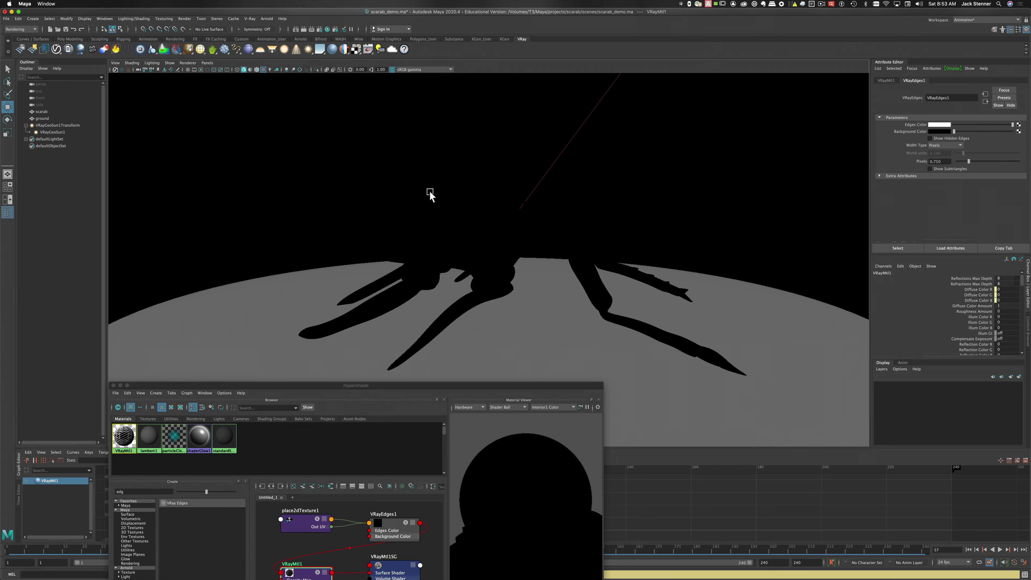
# Bring the V-Ray Frame Buffer to the front and examine the thinner edge lines on the rendered scarab
pyautogui.click(48, 4)
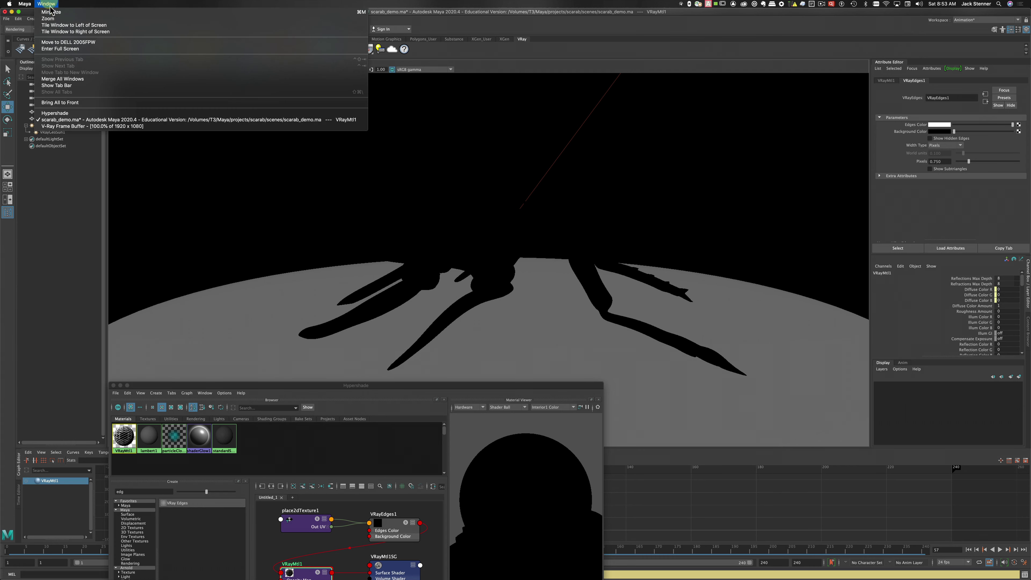
pyautogui.click(63, 126)
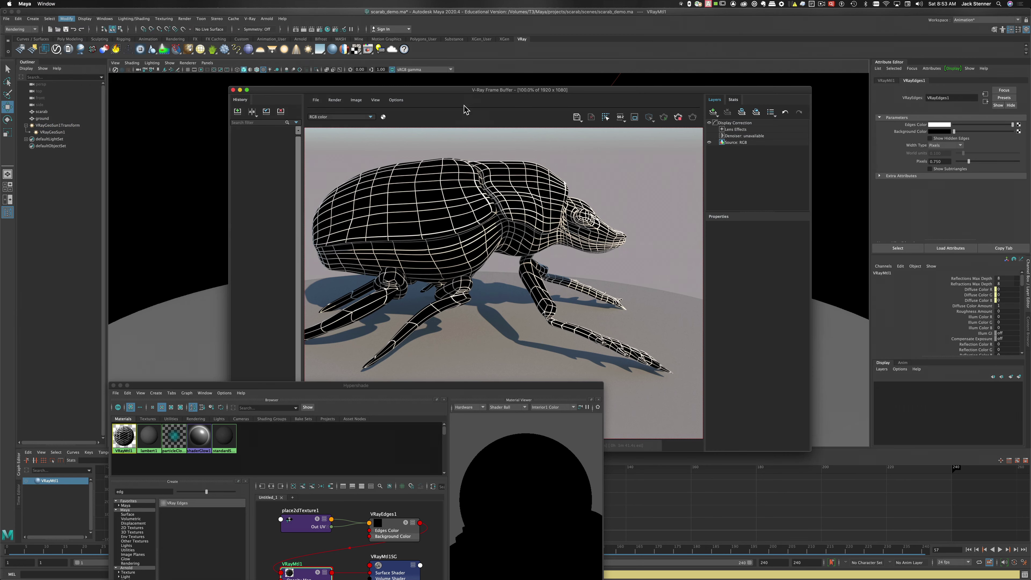
pyautogui.moveTo(450, 92); pyautogui.dragTo(449, 84)
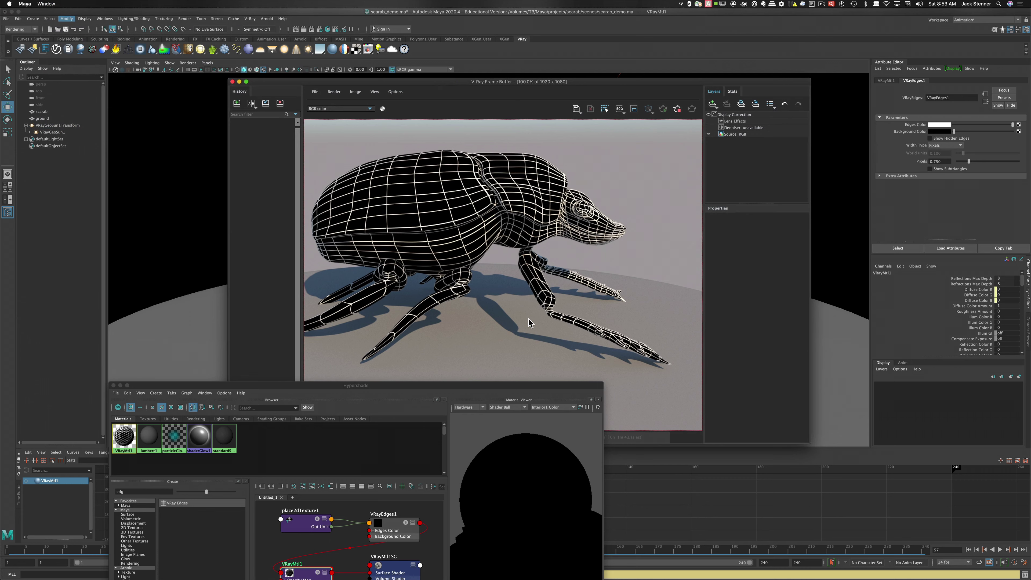
pyautogui.scroll(-2, 597, 319)
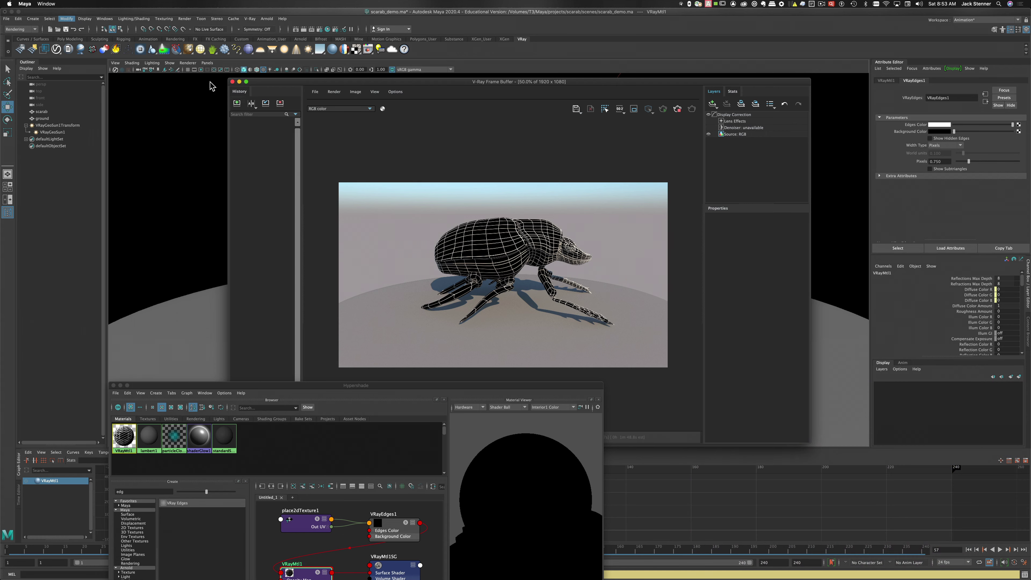
# Save the scarab scene before setting up the batch render
pyautogui.click(185, 19)
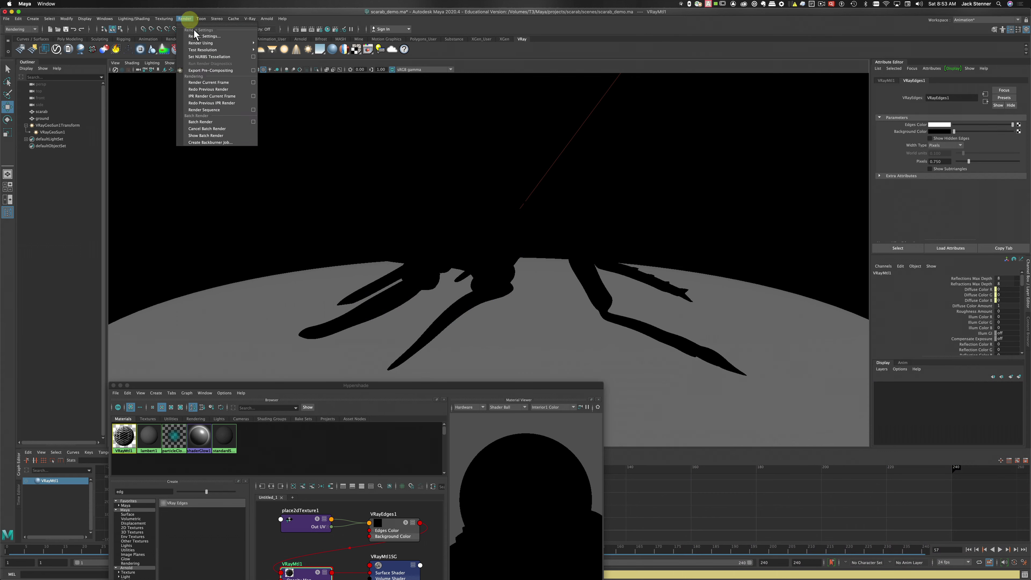
pyautogui.click(216, 129)
pyautogui.click(185, 19)
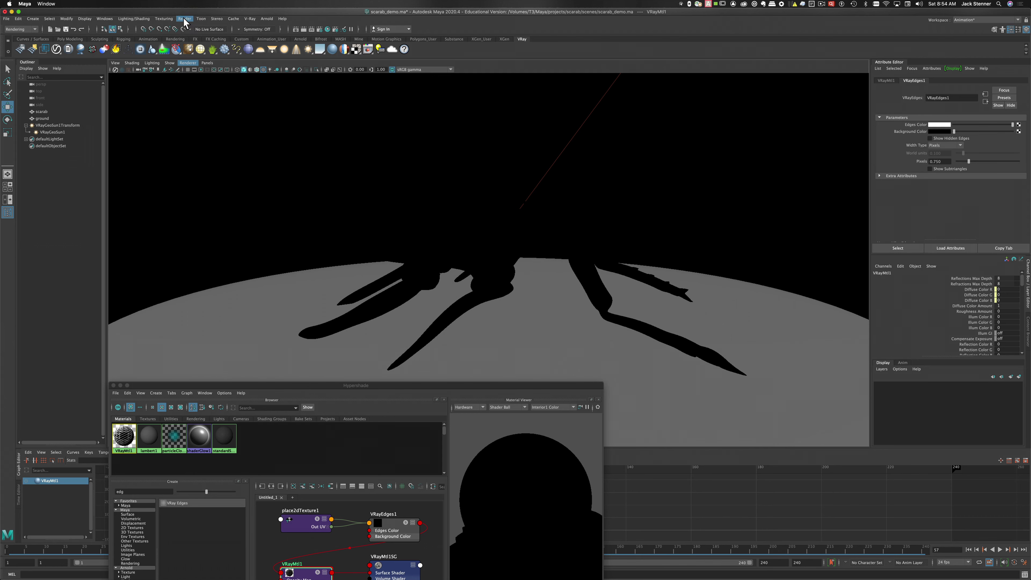
pyautogui.press('super+s')
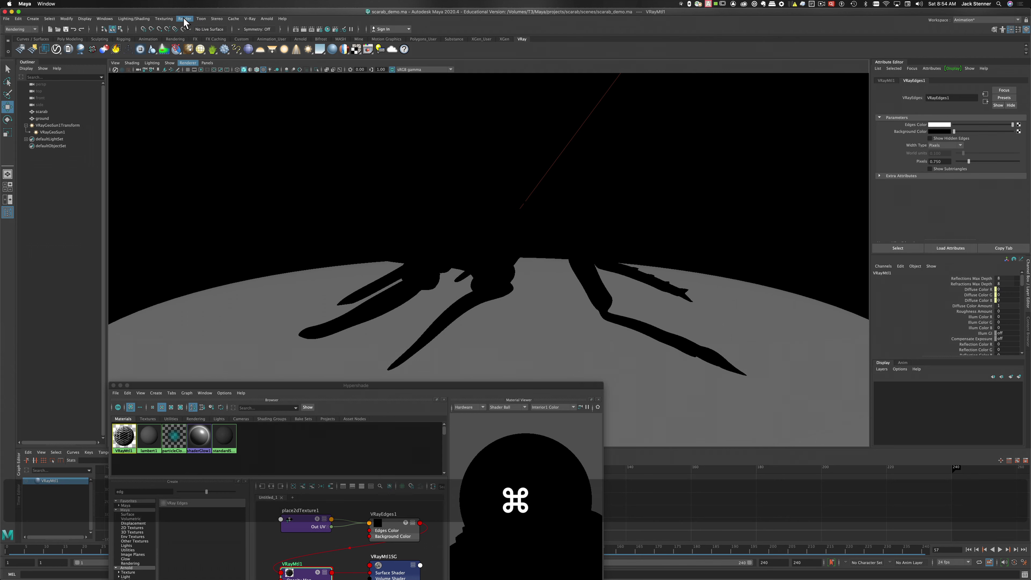
# Set the file name prefix to scarab_top in the common render settings and close the settings
pyautogui.click(184, 19)
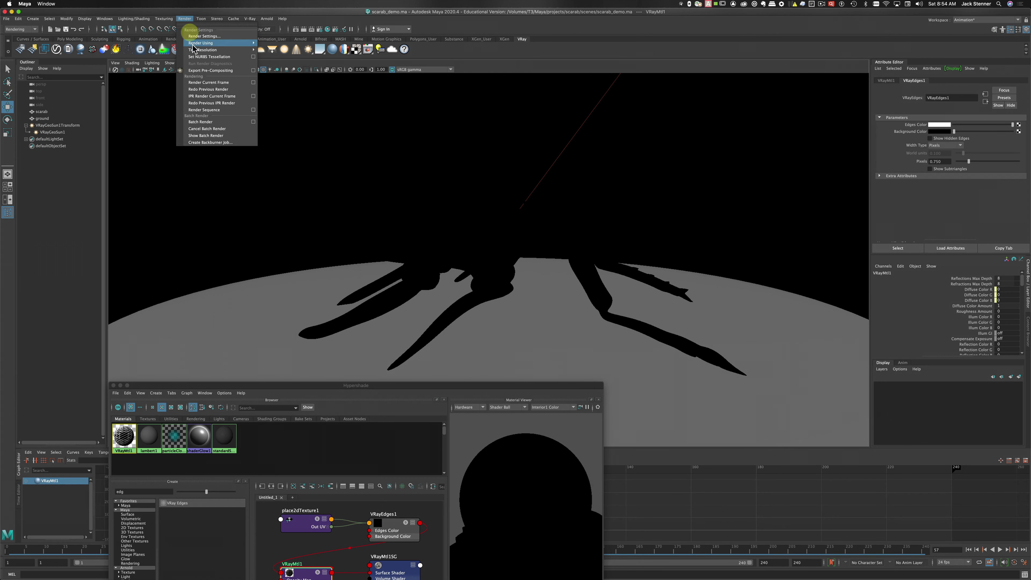
pyautogui.click(203, 36)
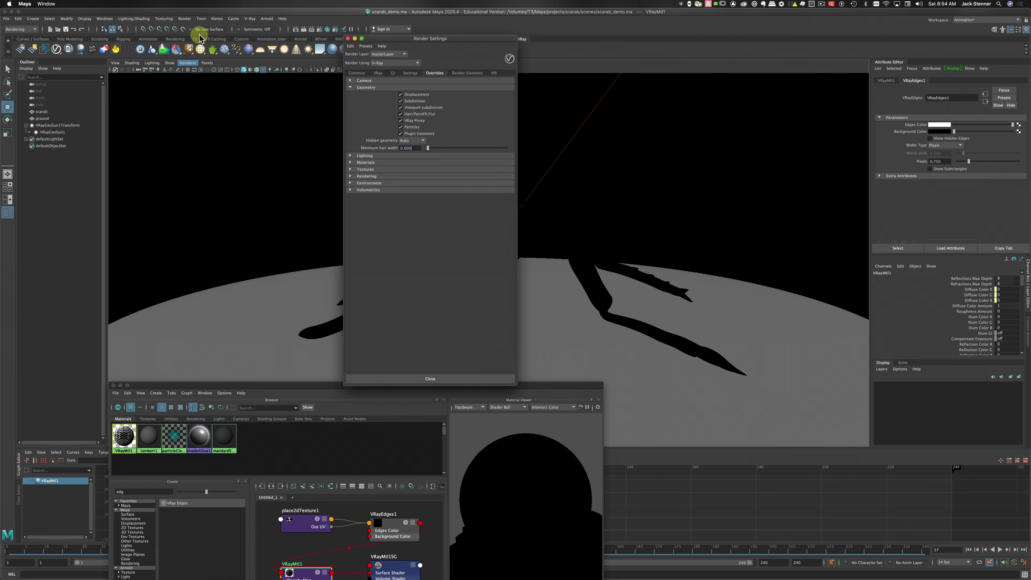
pyautogui.click(357, 73)
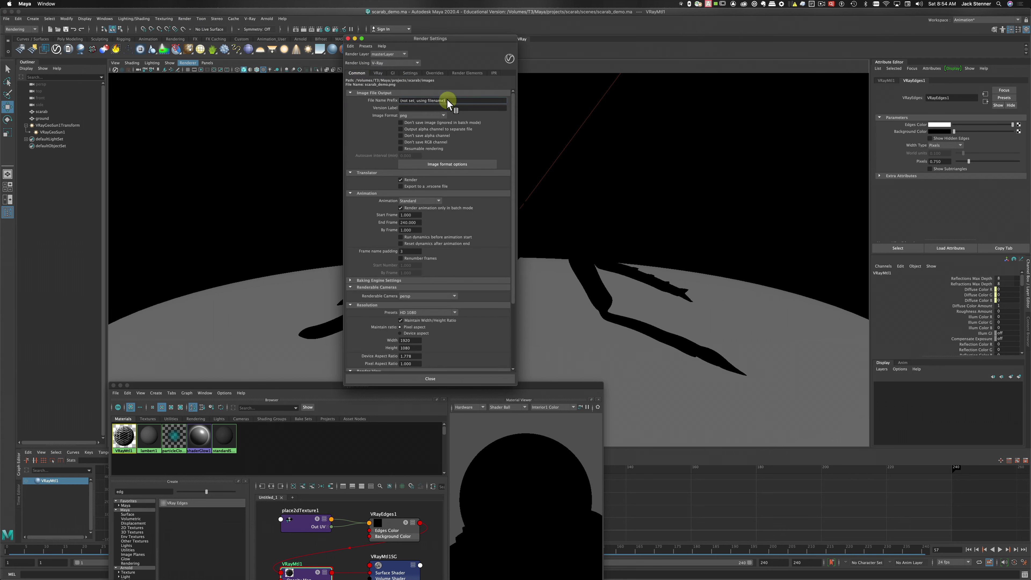
pyautogui.moveTo(448, 102); pyautogui.dragTo(391, 96)
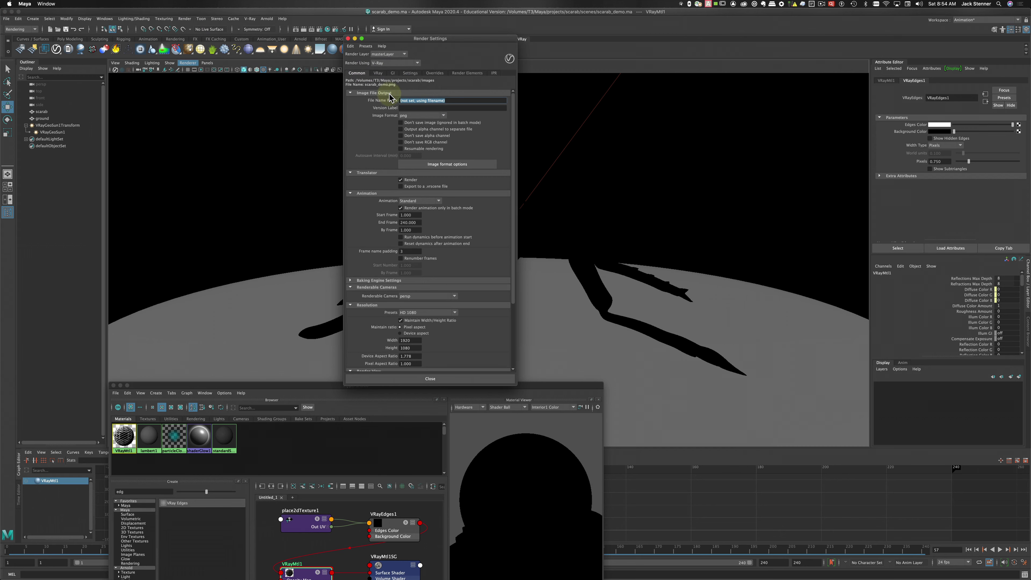
pyautogui.write('scarab_w')
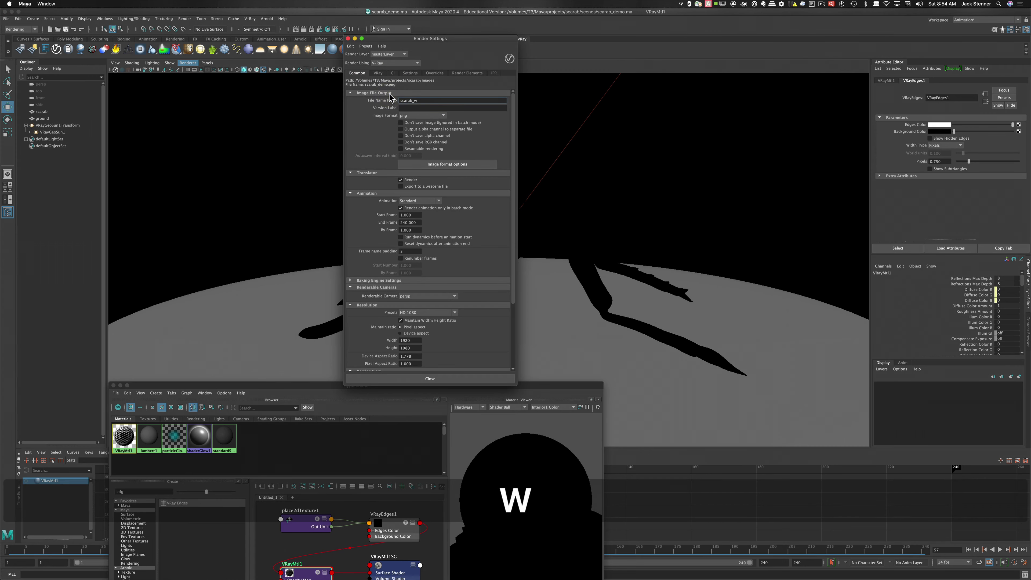
pyautogui.press('BackSpace')
pyautogui.write('top')
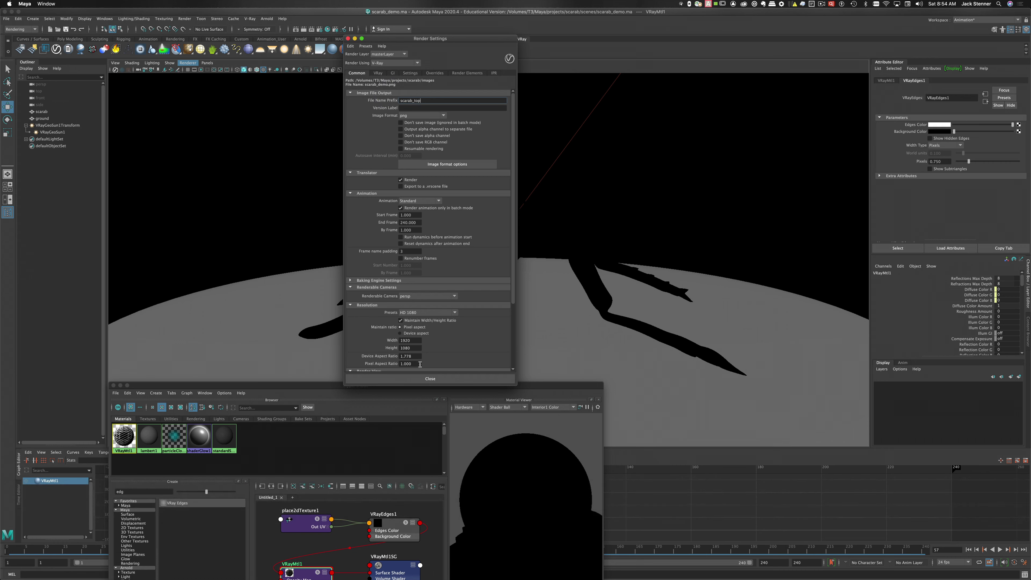
pyautogui.click(429, 378)
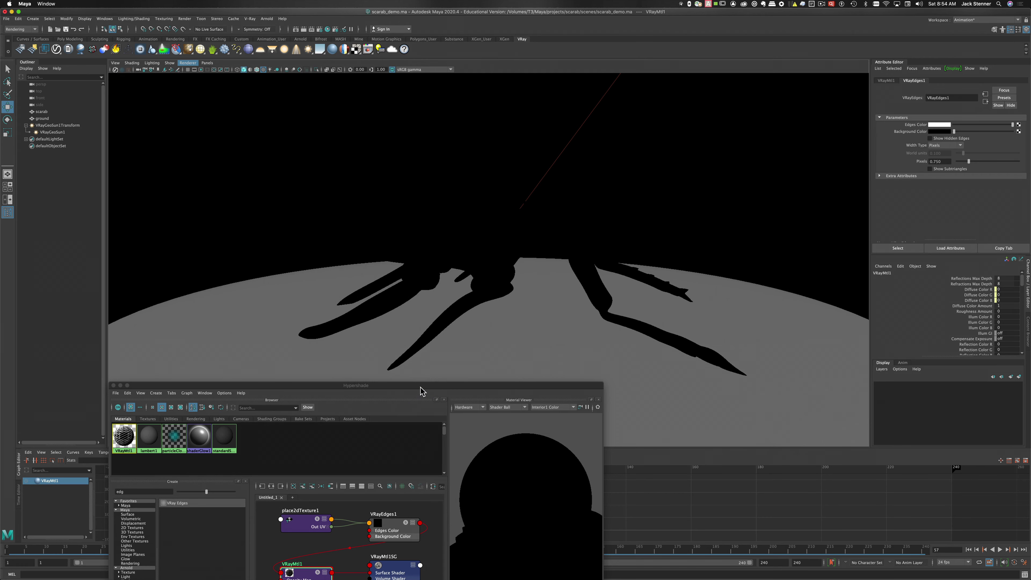
# Clear the Hypershade away from the perspective viewport
pyautogui.moveTo(420, 387); pyautogui.dragTo(490, 214)
pyautogui.click(608, 320)
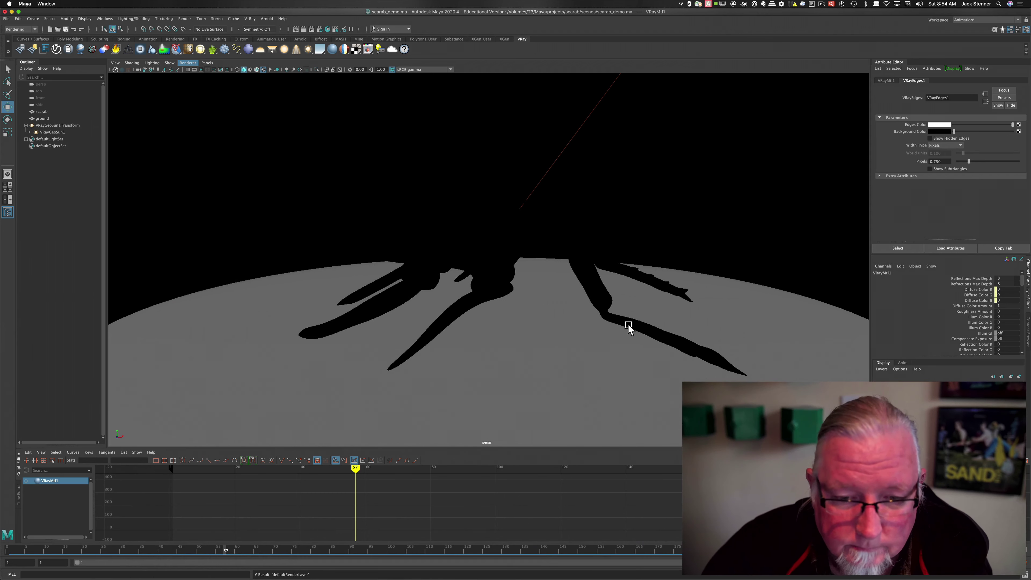
pyautogui.click(821, 4)
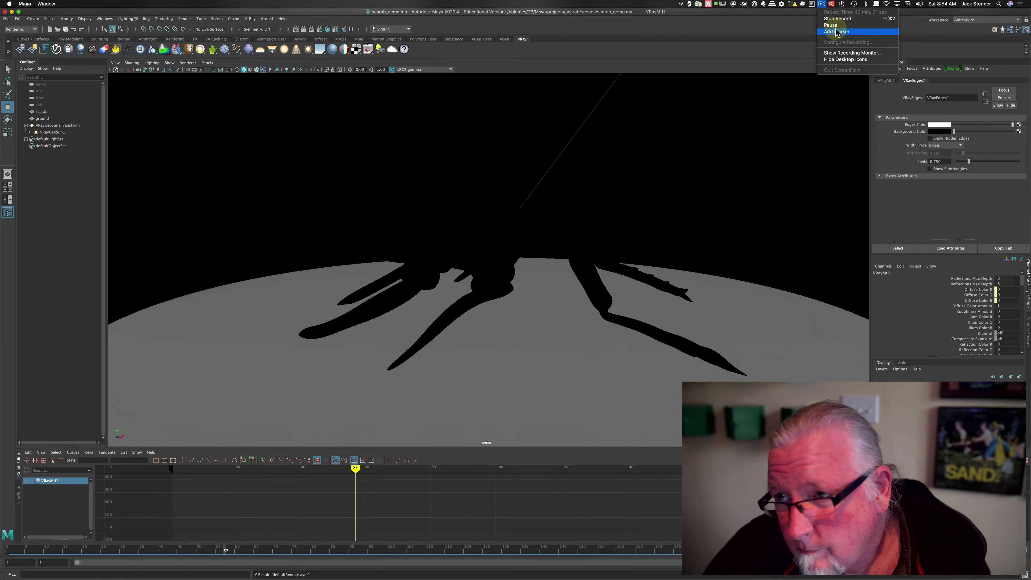